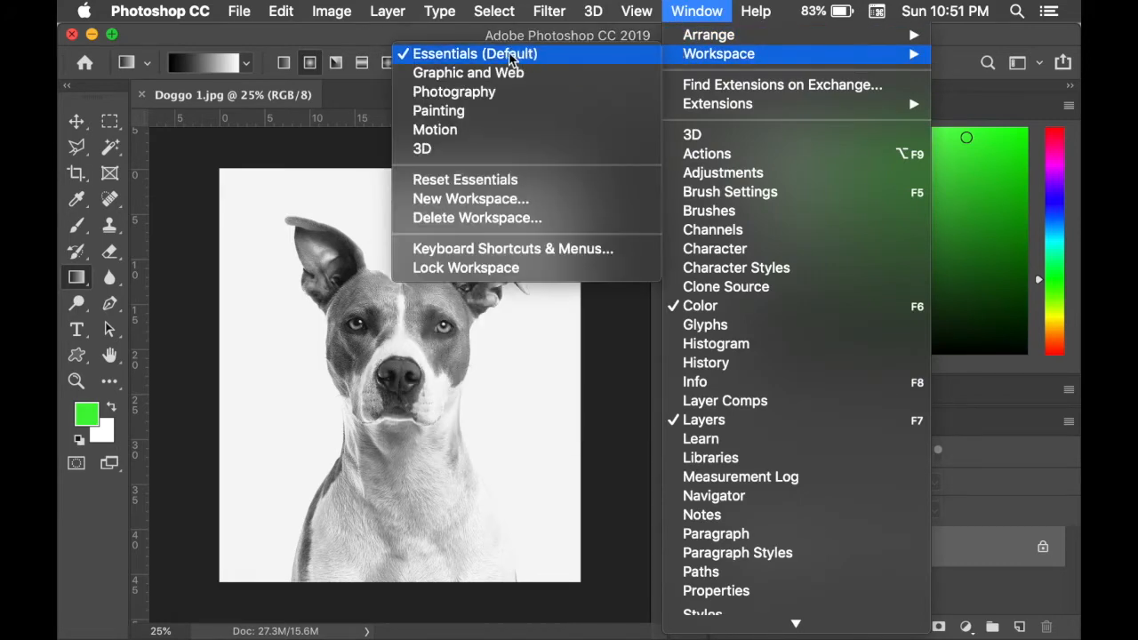
Reset the Essentials workspace to its default panel layout and look over the other workspace presets
{"action": "left_click", "coordinate": [488, 181]}
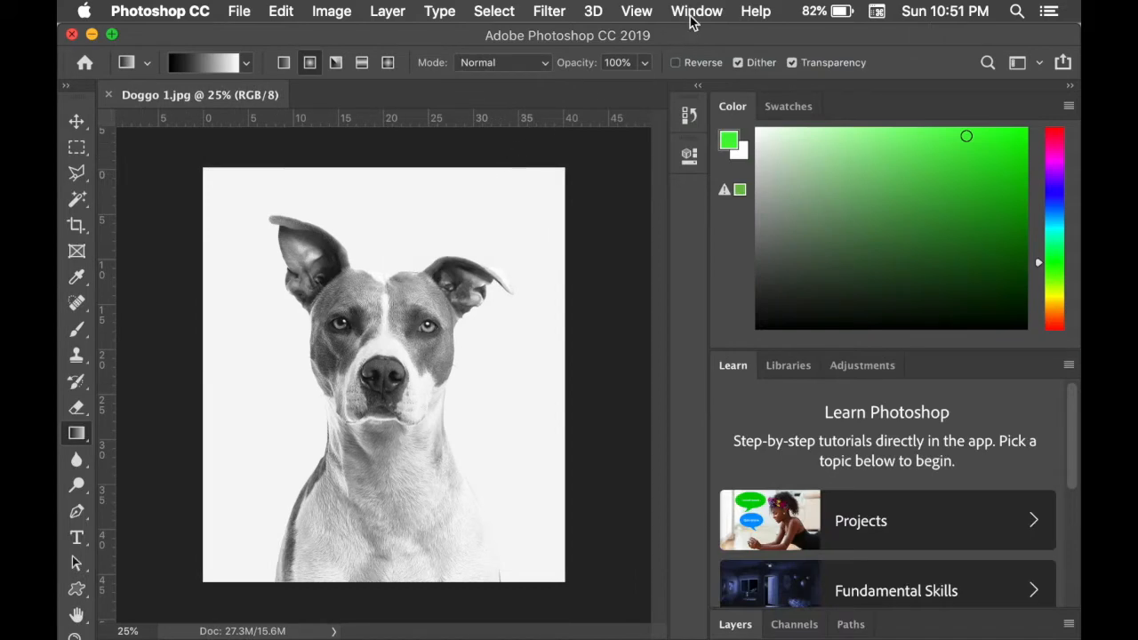
{"action": "left_click", "coordinate": [677, 12]}
{"action": "mouse_move", "coordinate": [689, 56]}
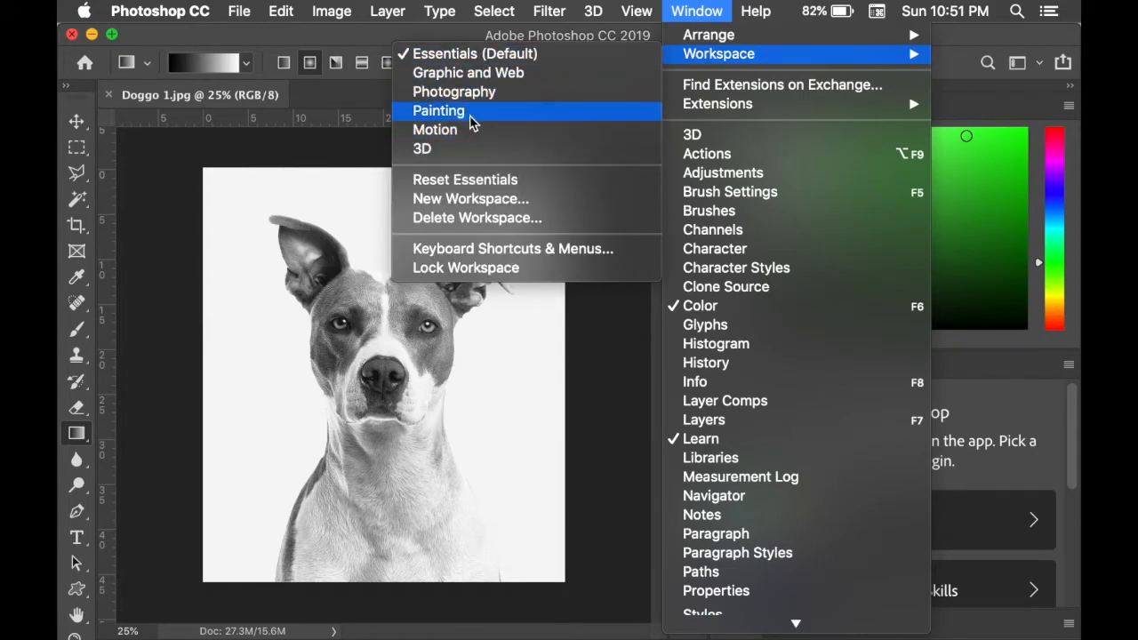
{"action": "left_click", "coordinate": [695, 11]}
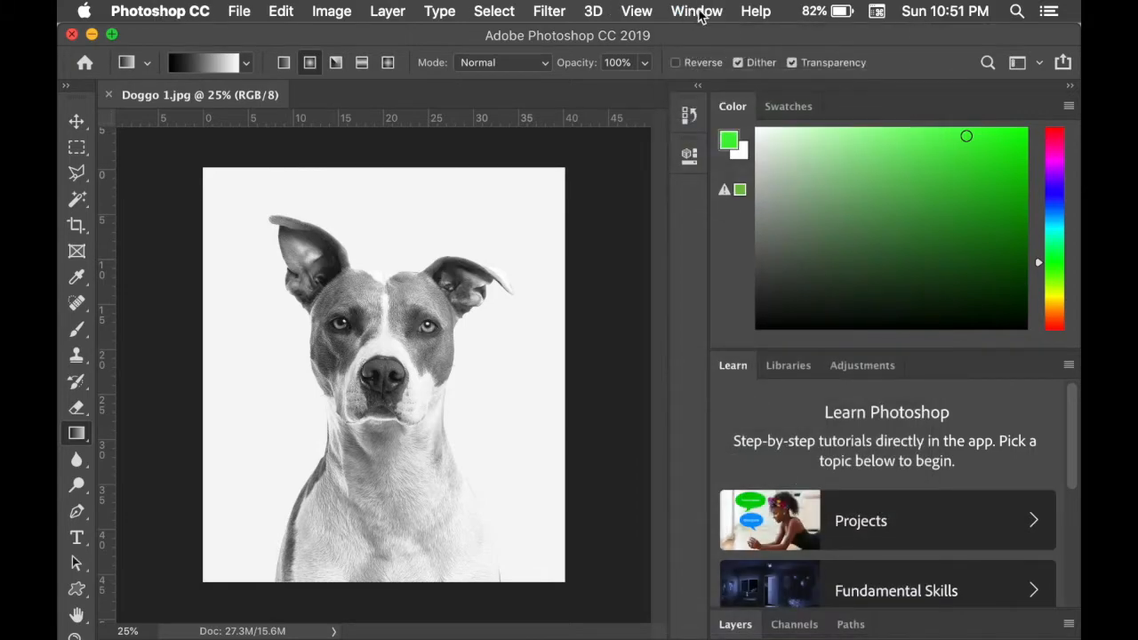
Show the History panel and collapse it back to its icon
{"action": "left_click", "coordinate": [699, 12]}
{"action": "mouse_move", "coordinate": [706, 56]}
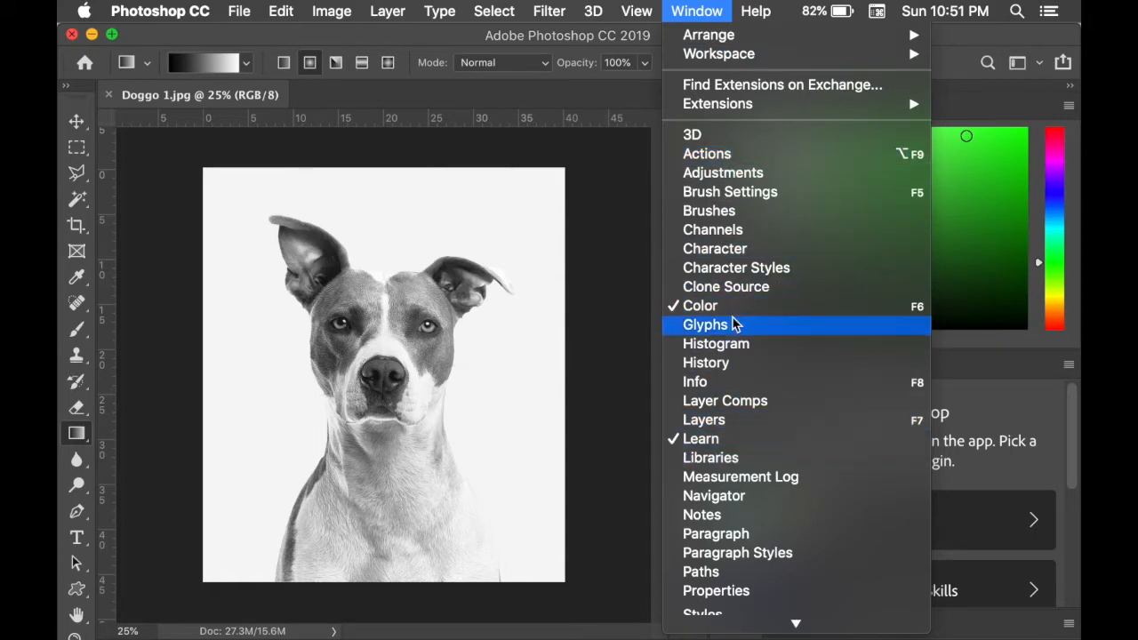
{"action": "left_click", "coordinate": [706, 363]}
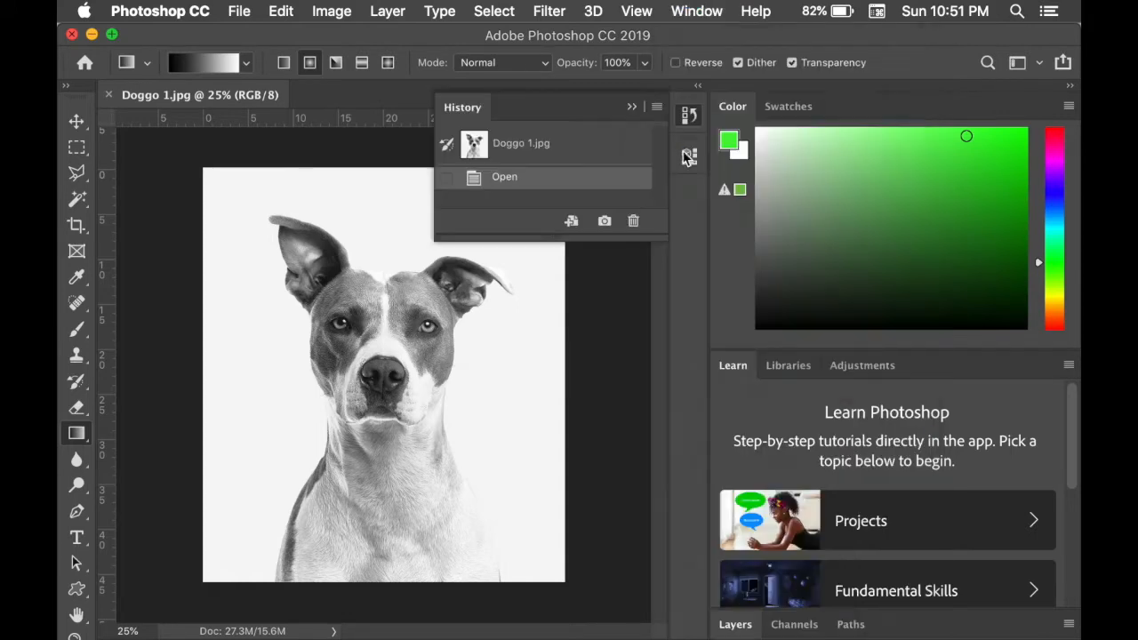
{"action": "left_click", "coordinate": [633, 109]}
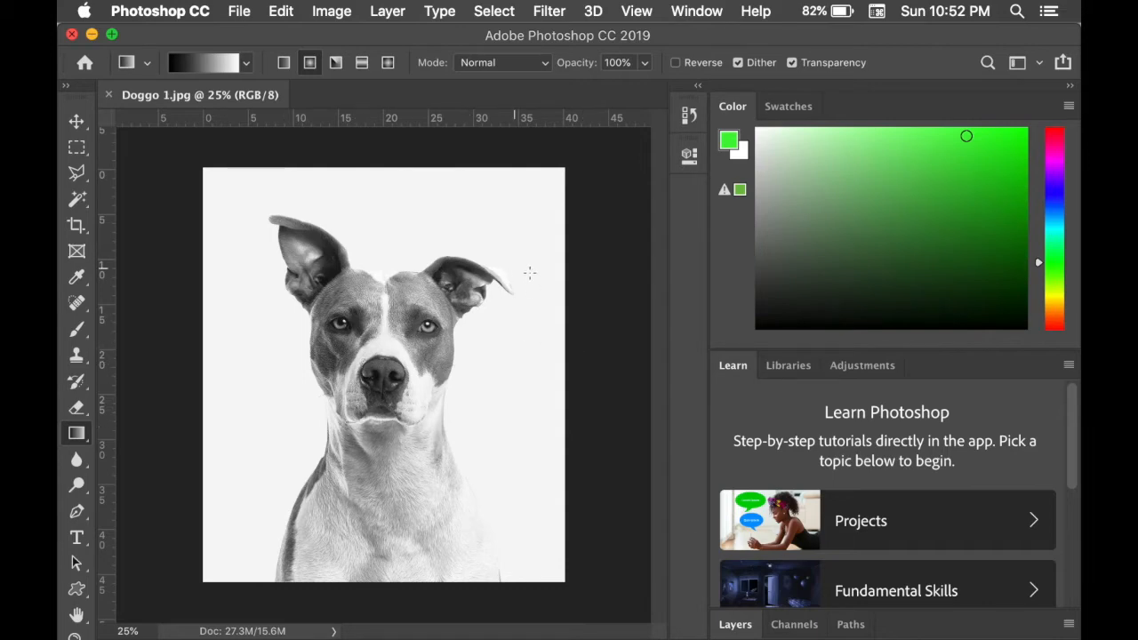
Float the Color panel, toggle it between icon and full size, and dock it back in the group with Swatches
{"action": "left_click_drag", "start_coordinate": [746, 106], "coordinate": [258, 183]}
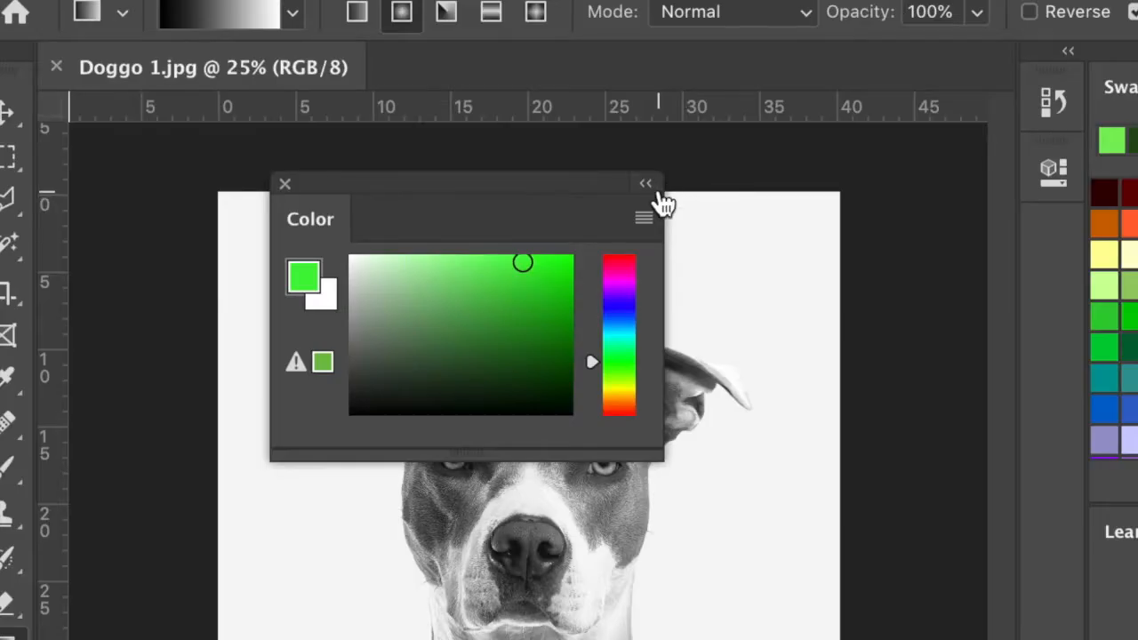
{"action": "left_click", "coordinate": [452, 162]}
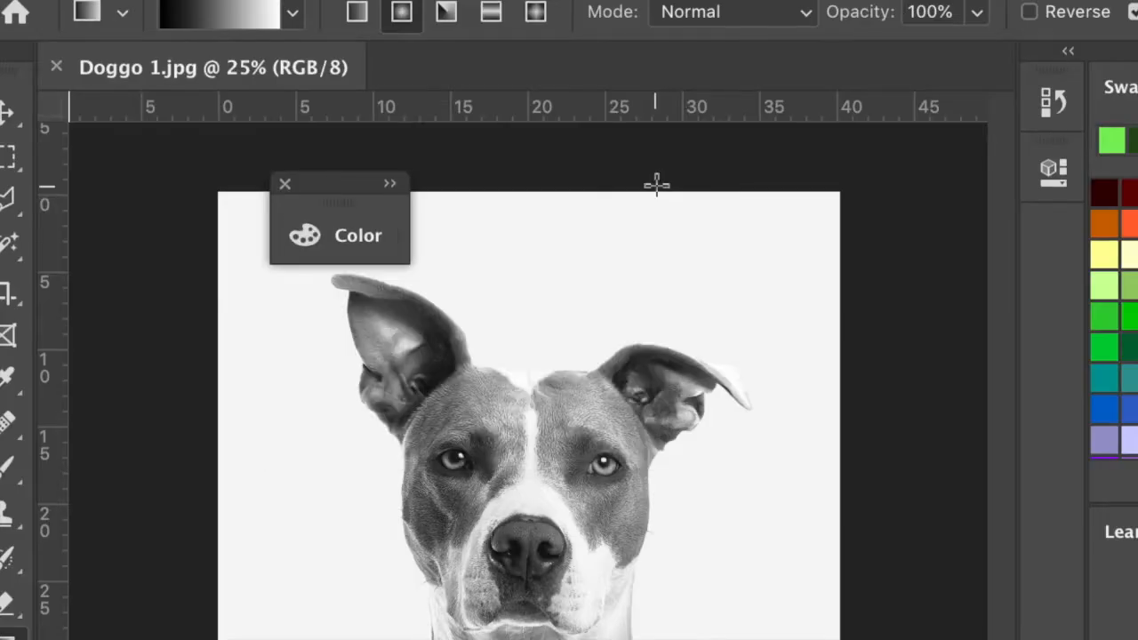
{"action": "left_click", "coordinate": [393, 188]}
{"action": "left_click", "coordinate": [646, 184]}
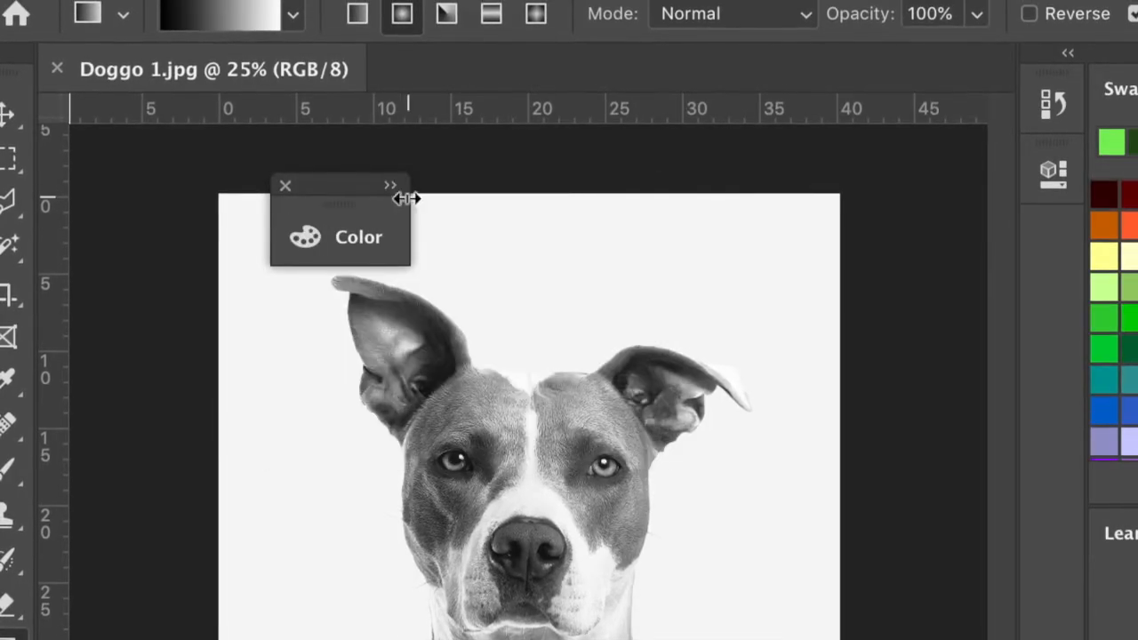
{"action": "left_click_drag", "start_coordinate": [348, 195], "coordinate": [49, 252]}
{"action": "left_click_drag", "start_coordinate": [95, 108], "coordinate": [1010, 282]}
{"action": "left_click_drag", "start_coordinate": [945, 121], "coordinate": [1137, 89]}
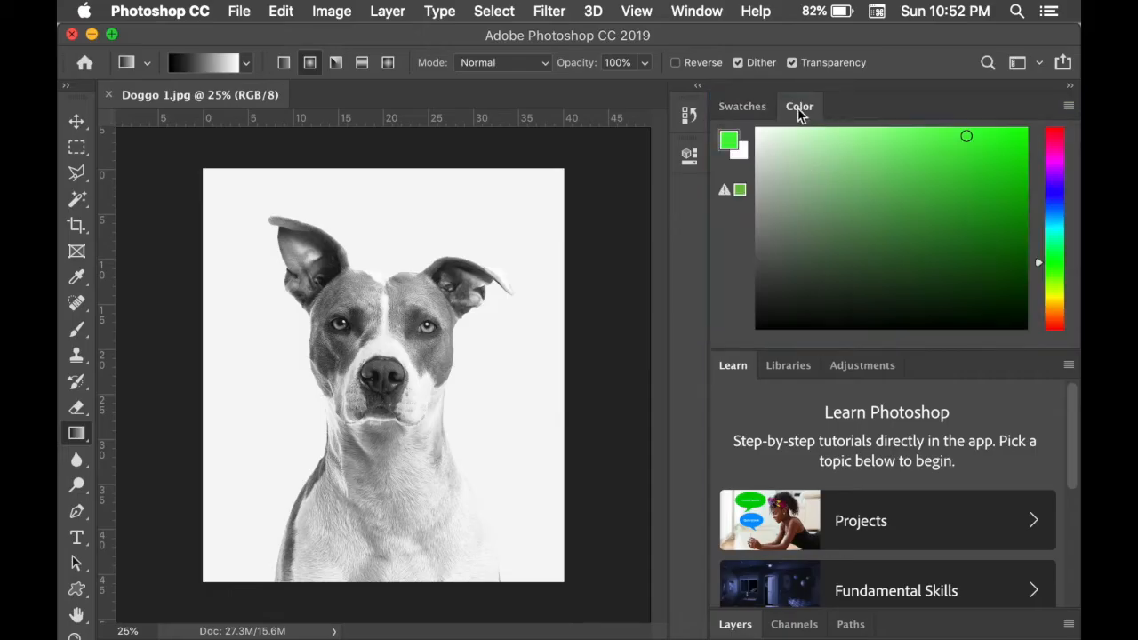
Float the Color and Swatches panels over the canvas as two separate panels collapsed to icons, with Swatches beneath Color
{"action": "left_click_drag", "start_coordinate": [797, 108], "coordinate": [184, 168]}
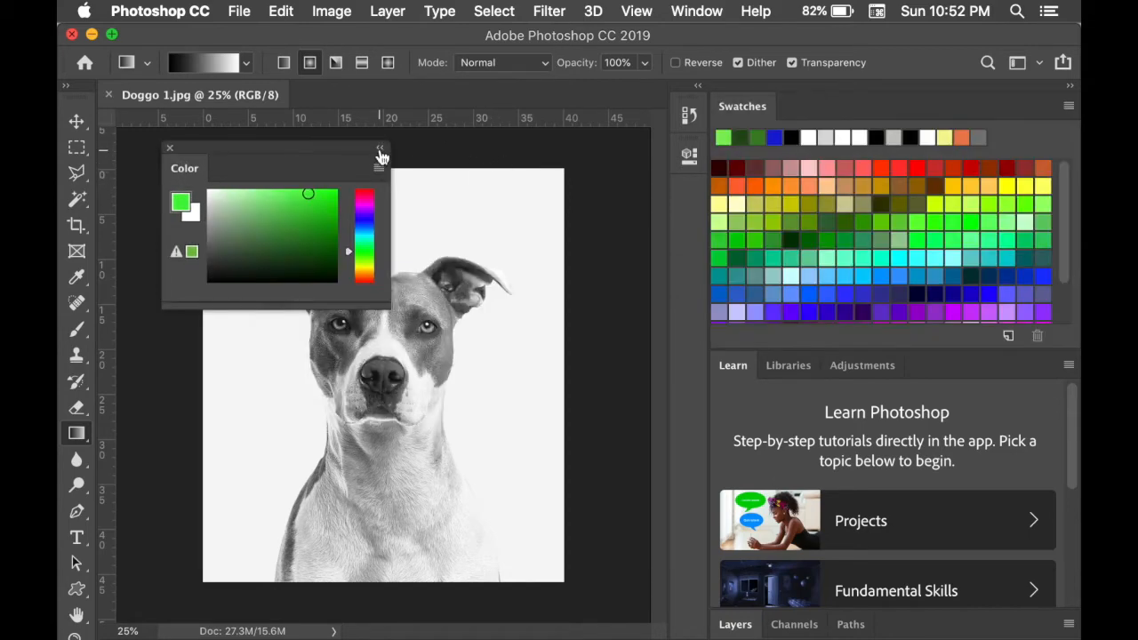
{"action": "left_click", "coordinate": [380, 156]}
{"action": "left_click_drag", "start_coordinate": [731, 108], "coordinate": [202, 214]}
{"action": "left_click", "coordinate": [399, 208]}
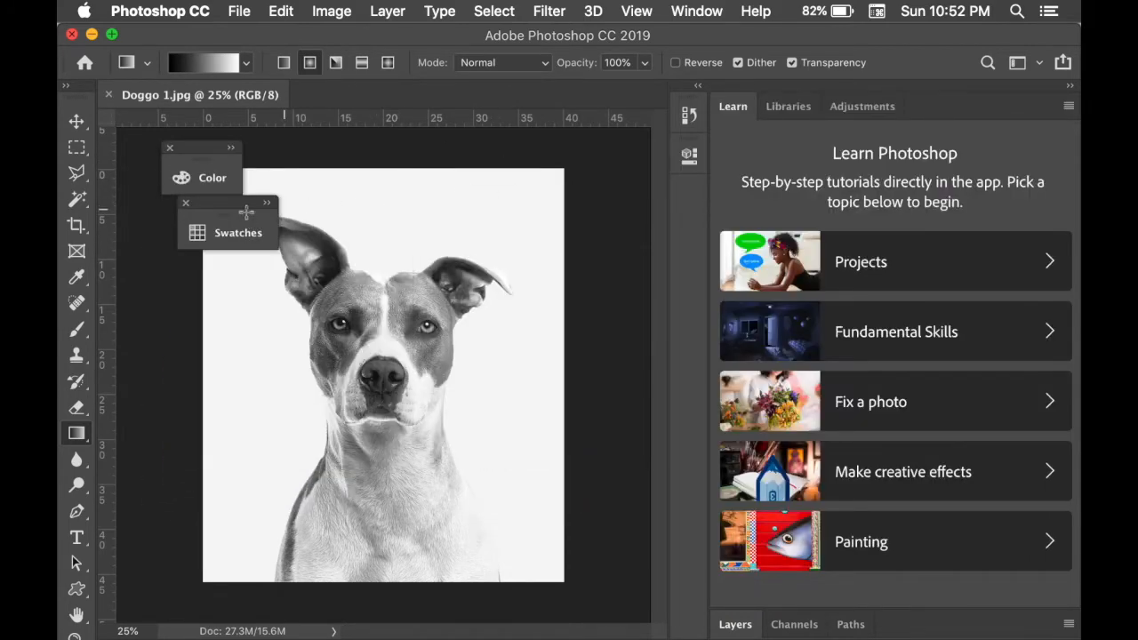
{"action": "mouse_move", "coordinate": [233, 211]}
{"action": "left_mouse_down"}
{"action": "mouse_move", "coordinate": [213, 229]}
{"action": "mouse_move", "coordinate": [225, 228]}
{"action": "left_mouse_up"}
Pull the Learn, Libraries and History panels out of the dock and close them
{"action": "left_click_drag", "start_coordinate": [732, 105], "coordinate": [397, 175]}
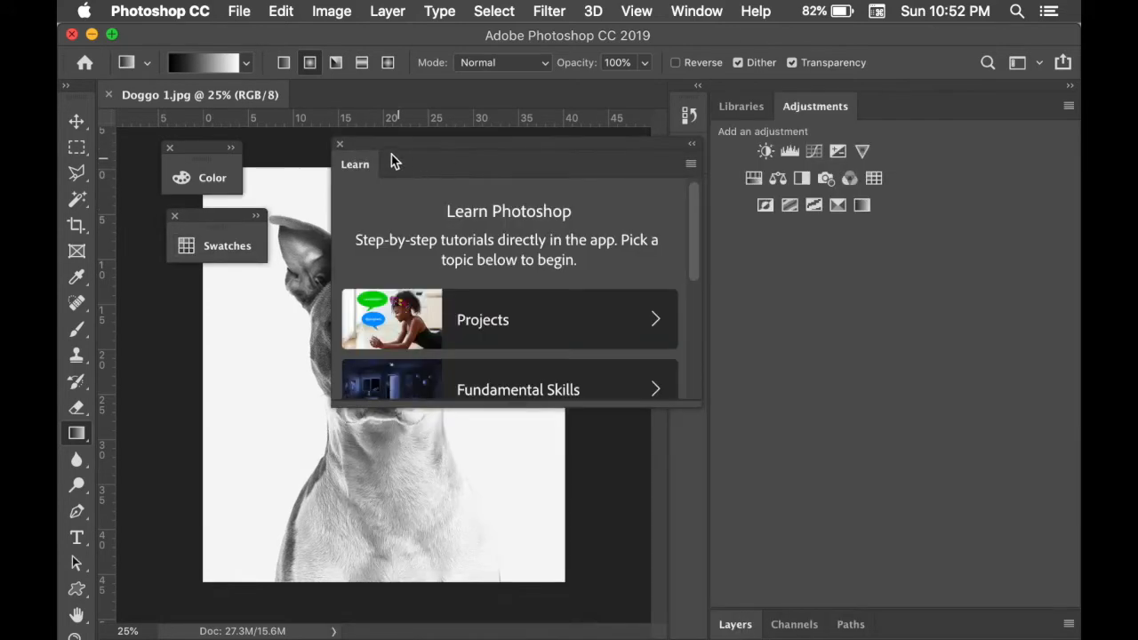
{"action": "left_click", "coordinate": [338, 146]}
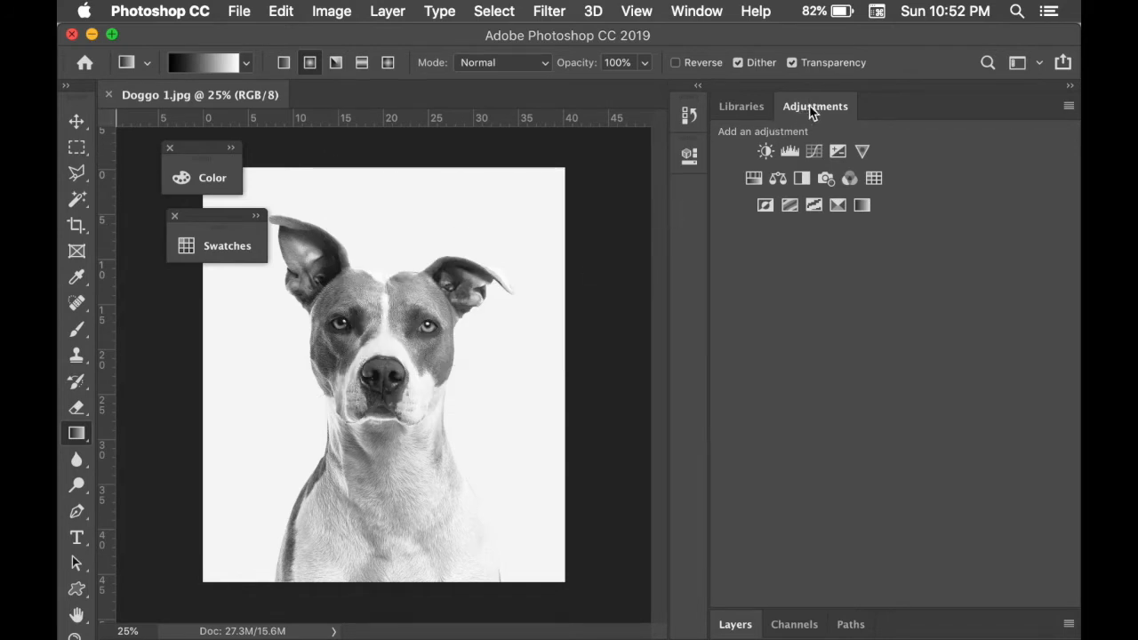
{"action": "left_click", "coordinate": [747, 109]}
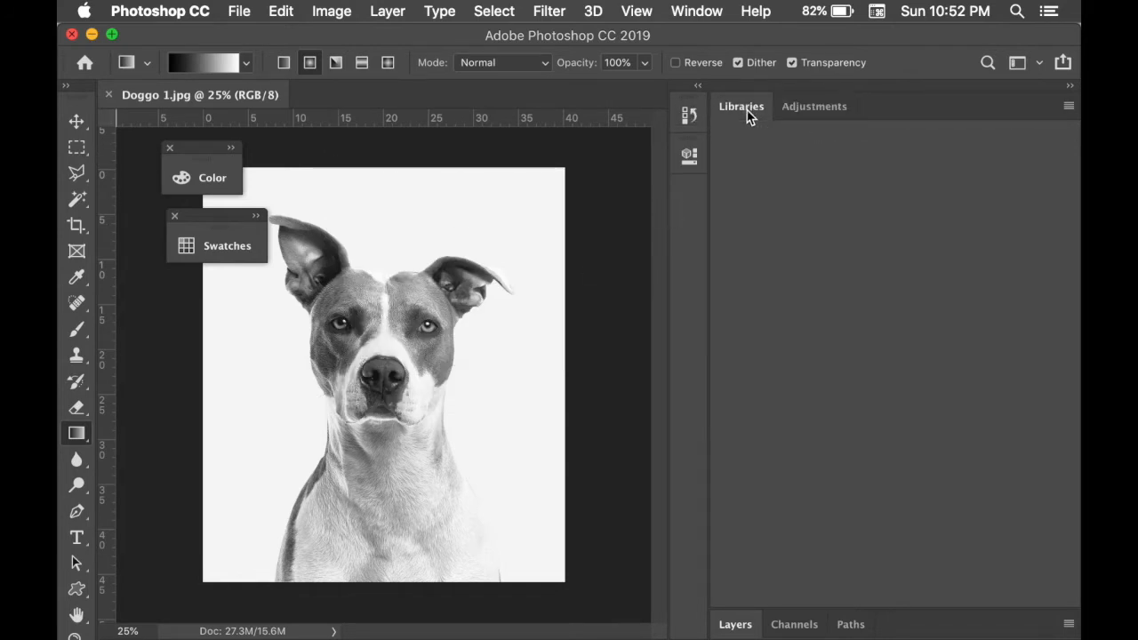
{"action": "left_click_drag", "start_coordinate": [749, 104], "coordinate": [365, 118]}
{"action": "left_click", "coordinate": [325, 94]}
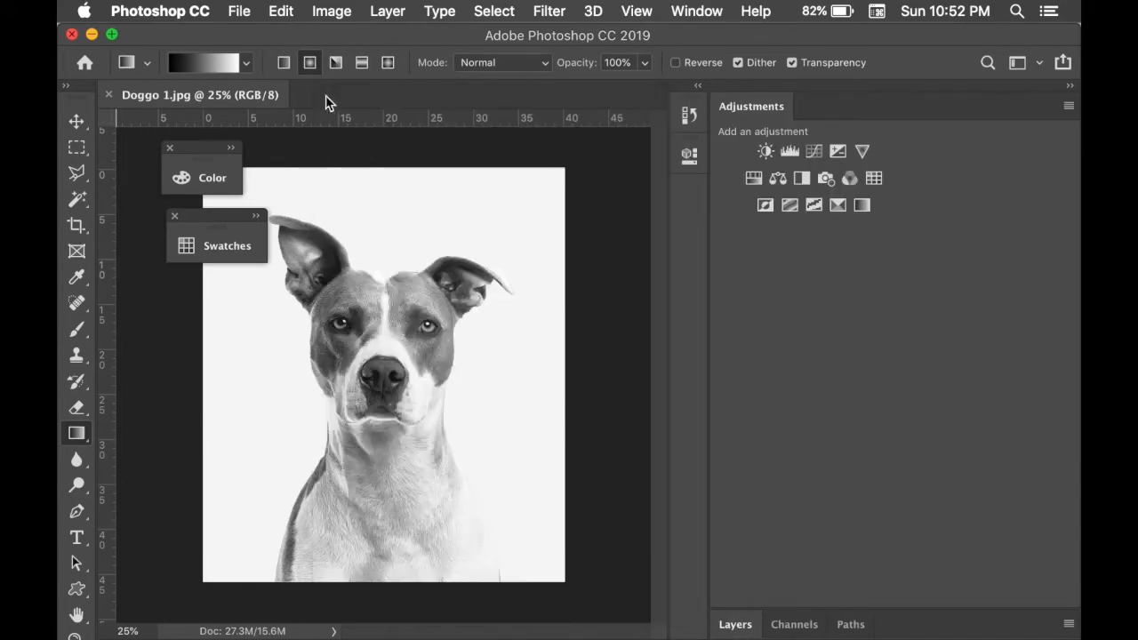
{"action": "left_click", "coordinate": [689, 117]}
{"action": "left_click_drag", "start_coordinate": [536, 107], "coordinate": [363, 133]}
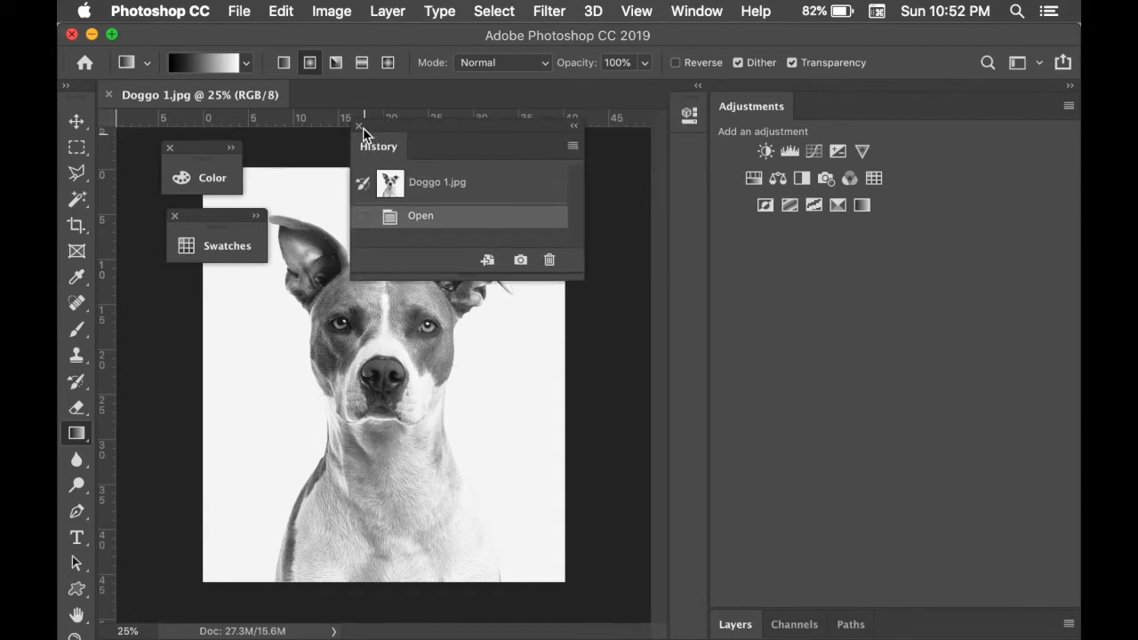
{"action": "left_click", "coordinate": [359, 128]}
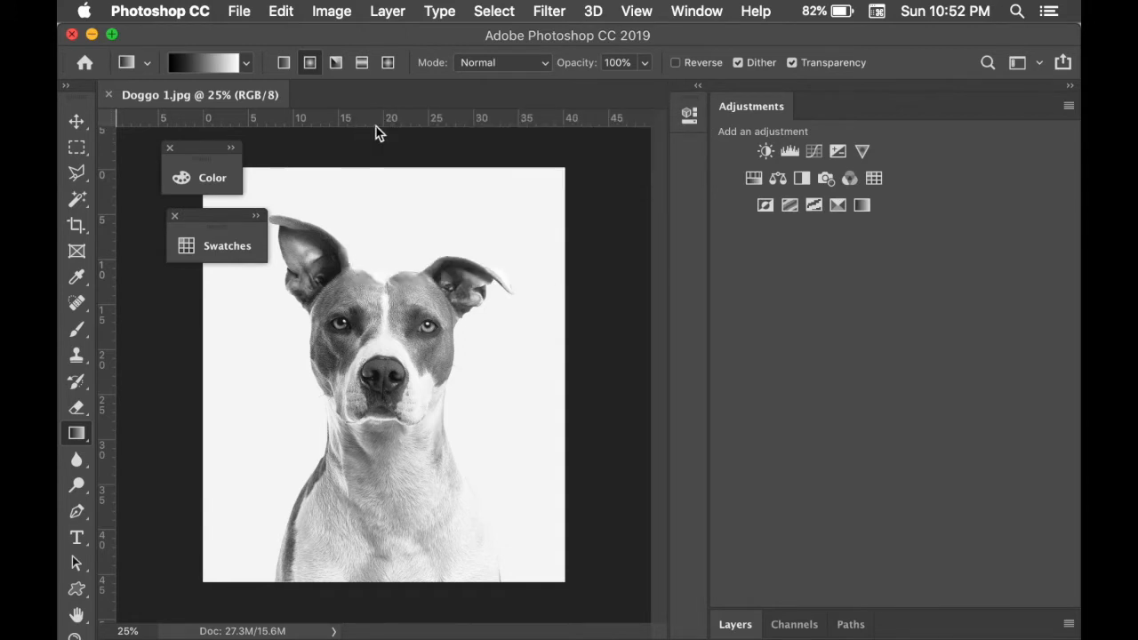
Float the Adjustments and Properties panels side by side over the canvas, both collapsed to icons
{"action": "left_click", "coordinate": [690, 116]}
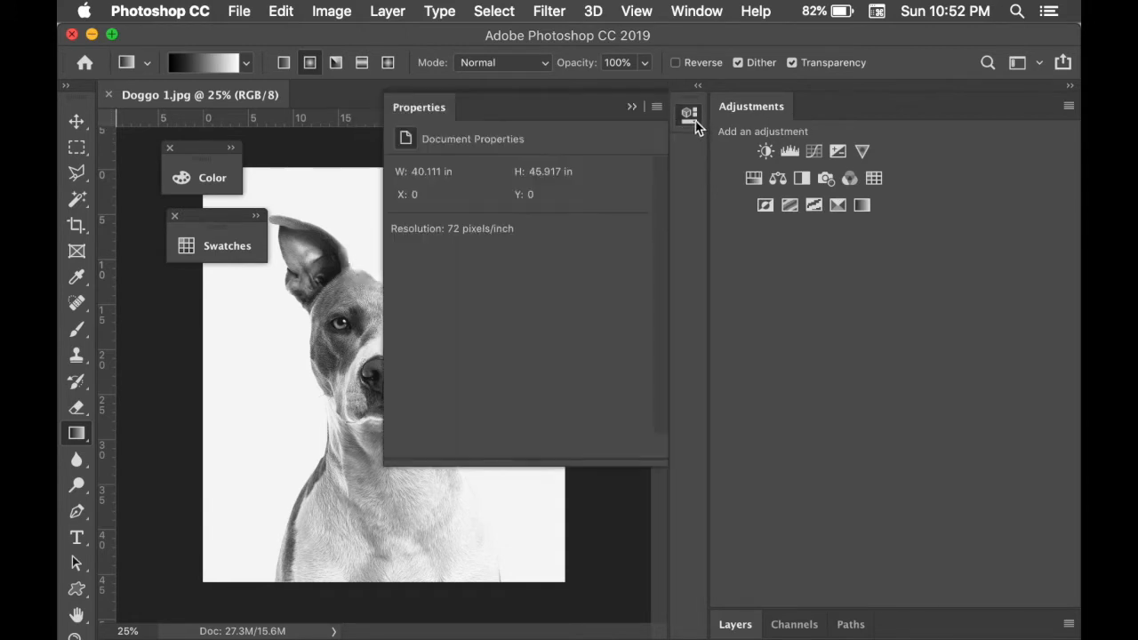
{"action": "left_click", "coordinate": [632, 108]}
{"action": "left_click_drag", "start_coordinate": [757, 116], "coordinate": [308, 124]}
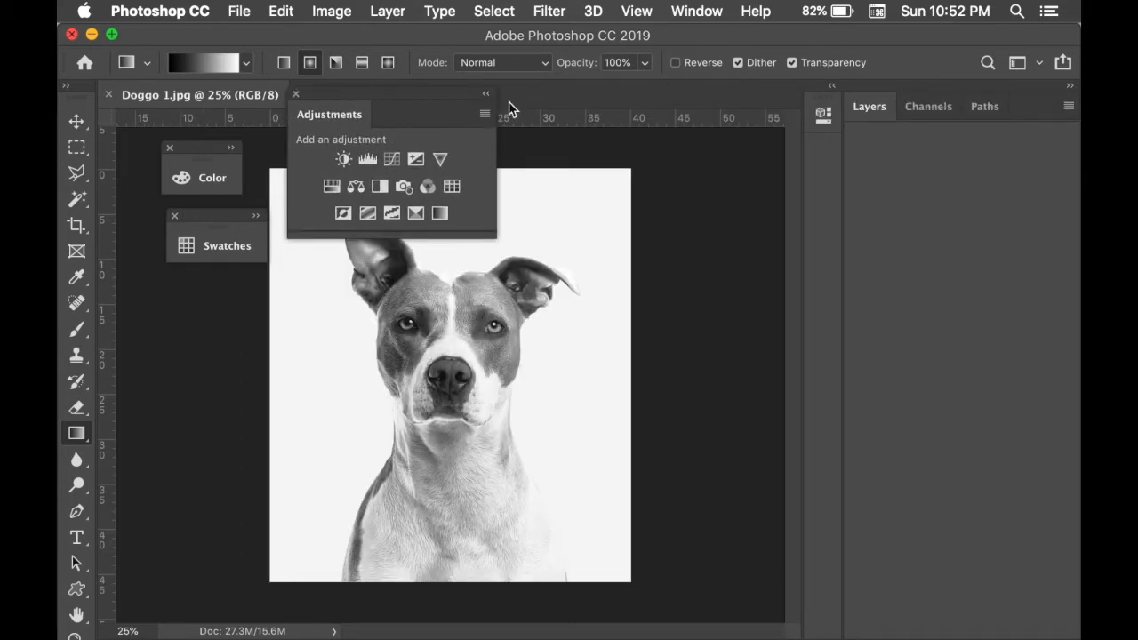
{"action": "left_click", "coordinate": [488, 102]}
{"action": "left_click_drag", "start_coordinate": [355, 119], "coordinate": [387, 178]}
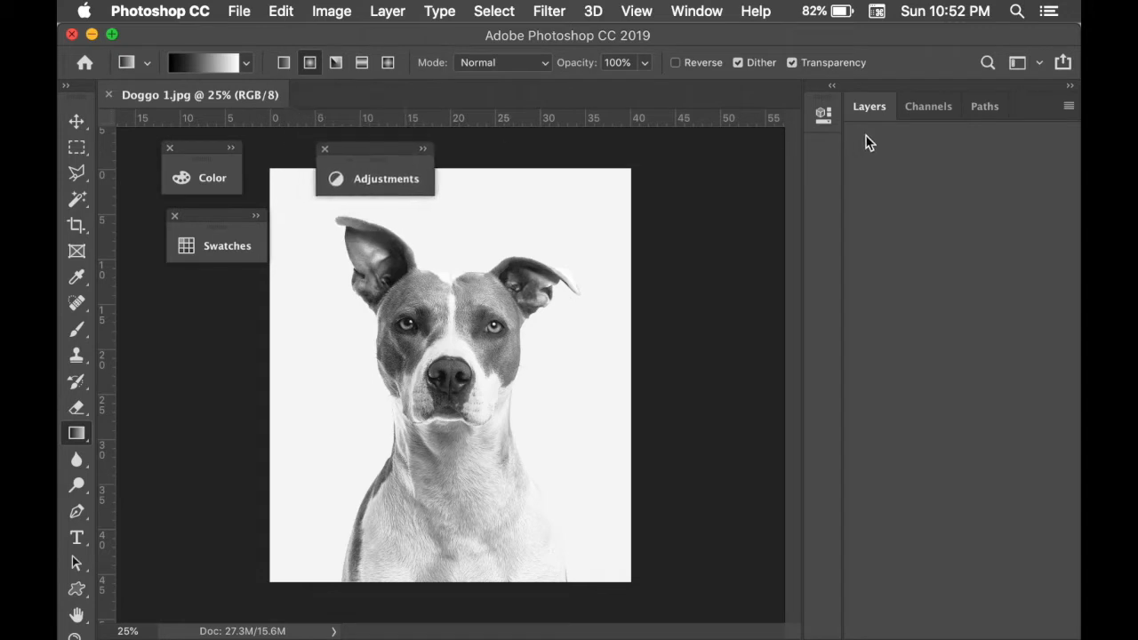
{"action": "left_click", "coordinate": [832, 118]}
{"action": "left_click_drag", "start_coordinate": [553, 109], "coordinate": [500, 182]}
{"action": "left_click", "coordinate": [719, 161]}
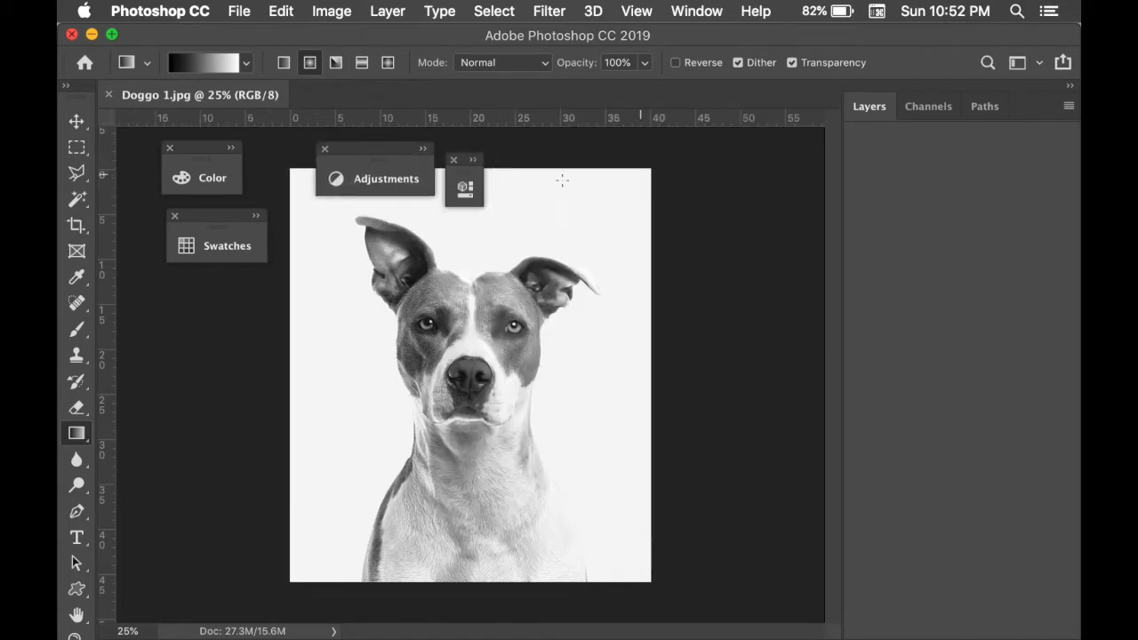
Undock and close the Channels and Paths panels so that only Layers stays docked
{"action": "left_click", "coordinate": [928, 109]}
{"action": "left_click_drag", "start_coordinate": [976, 113], "coordinate": [610, 192]}
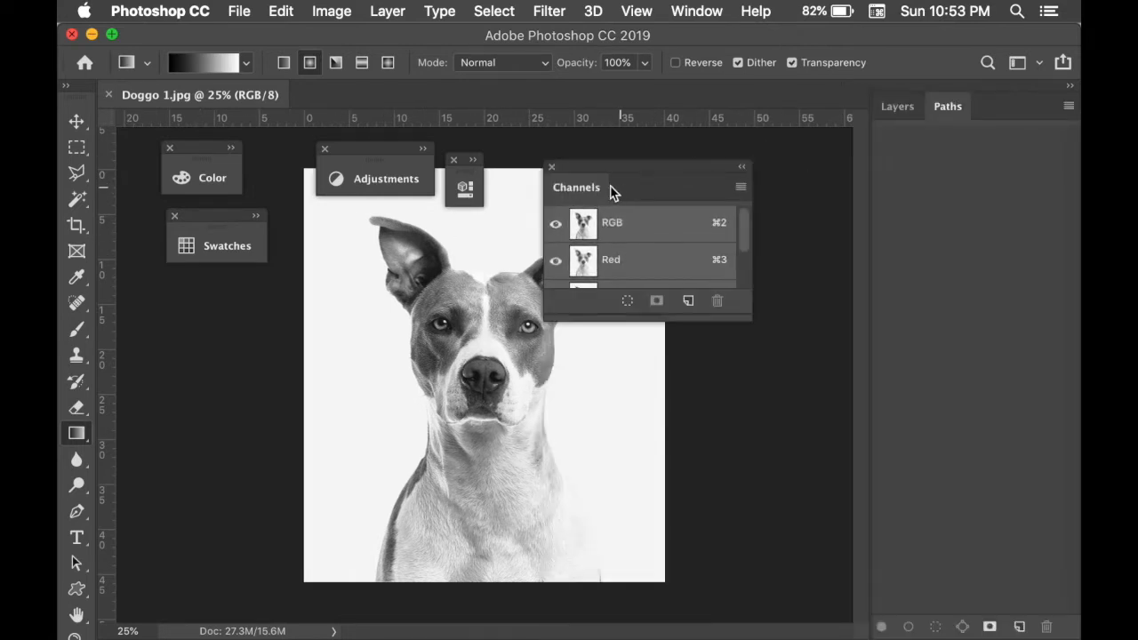
{"action": "left_click", "coordinate": [551, 167]}
{"action": "left_click_drag", "start_coordinate": [947, 107], "coordinate": [582, 189]}
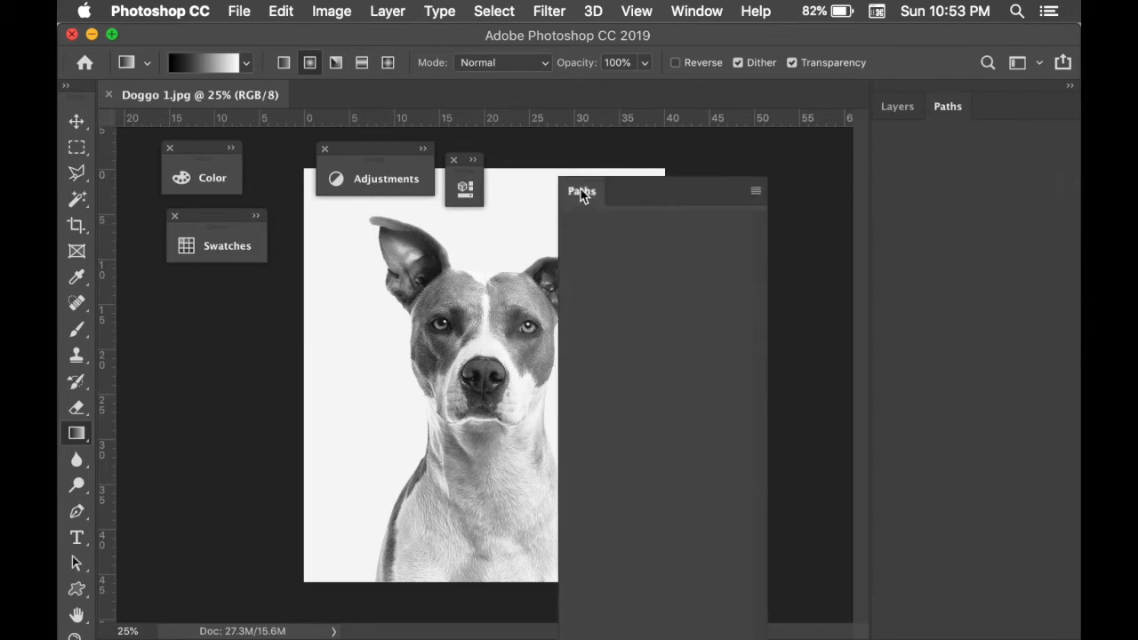
{"action": "left_click", "coordinate": [567, 168]}
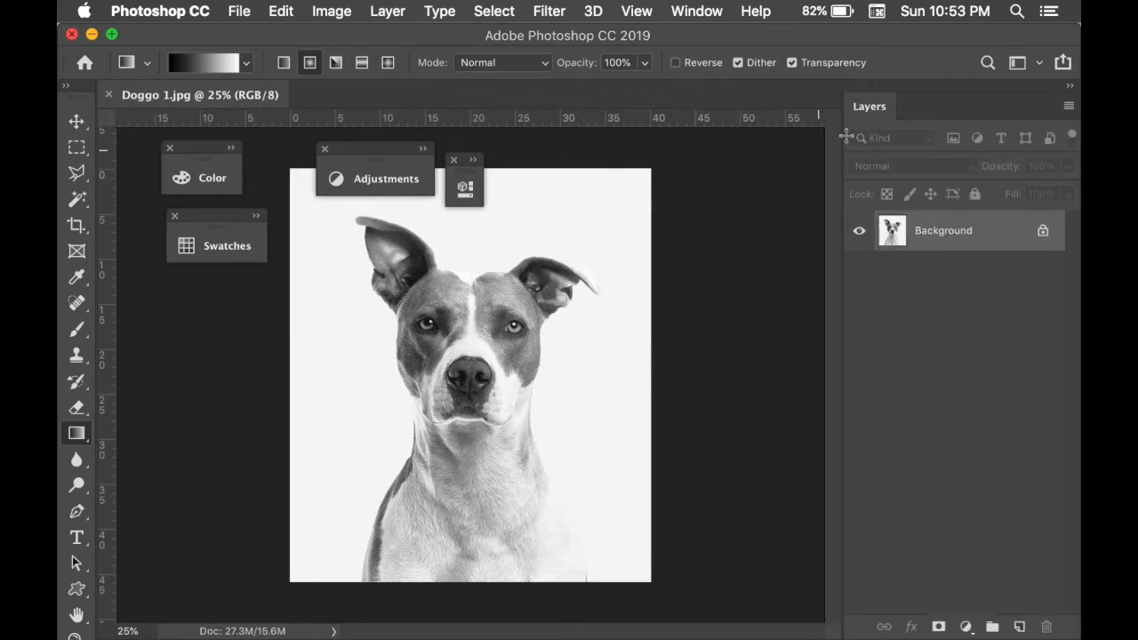
{"action": "mouse_move", "coordinate": [841, 144]}
{"action": "left_mouse_down"}
{"action": "mouse_move", "coordinate": [681, 147]}
{"action": "mouse_move", "coordinate": [808, 168]}
{"action": "mouse_move", "coordinate": [844, 147]}
{"action": "left_mouse_up"}
Move the floating Adjustments panel to the image's right edge and briefly open Properties from its icon
{"action": "left_click_drag", "start_coordinate": [399, 170], "coordinate": [734, 190]}
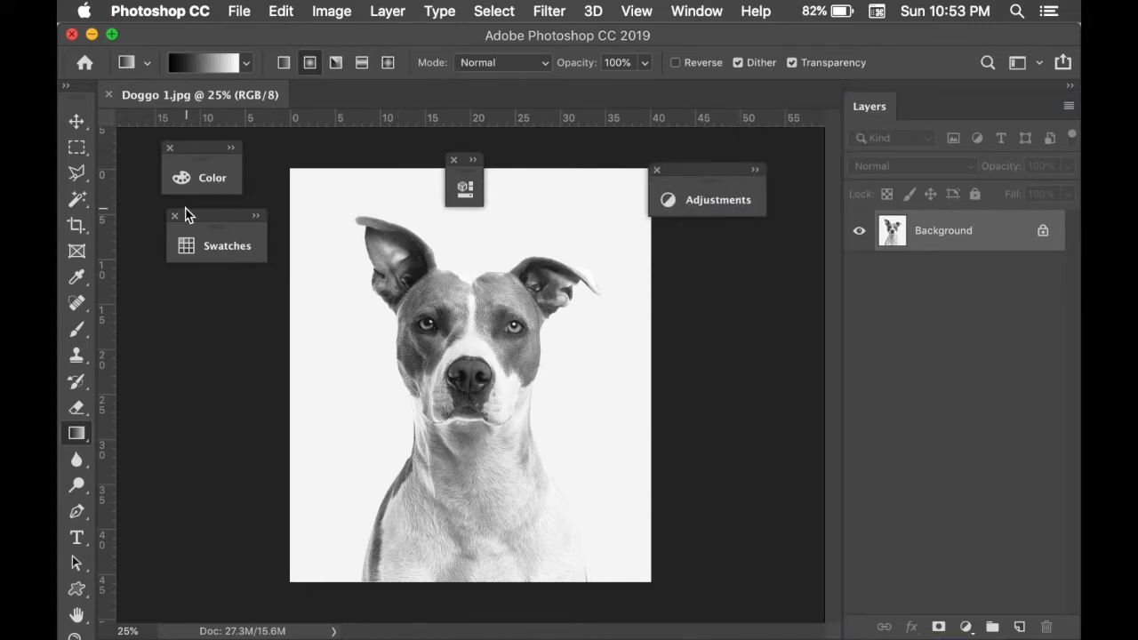
{"action": "left_click", "coordinate": [464, 188]}
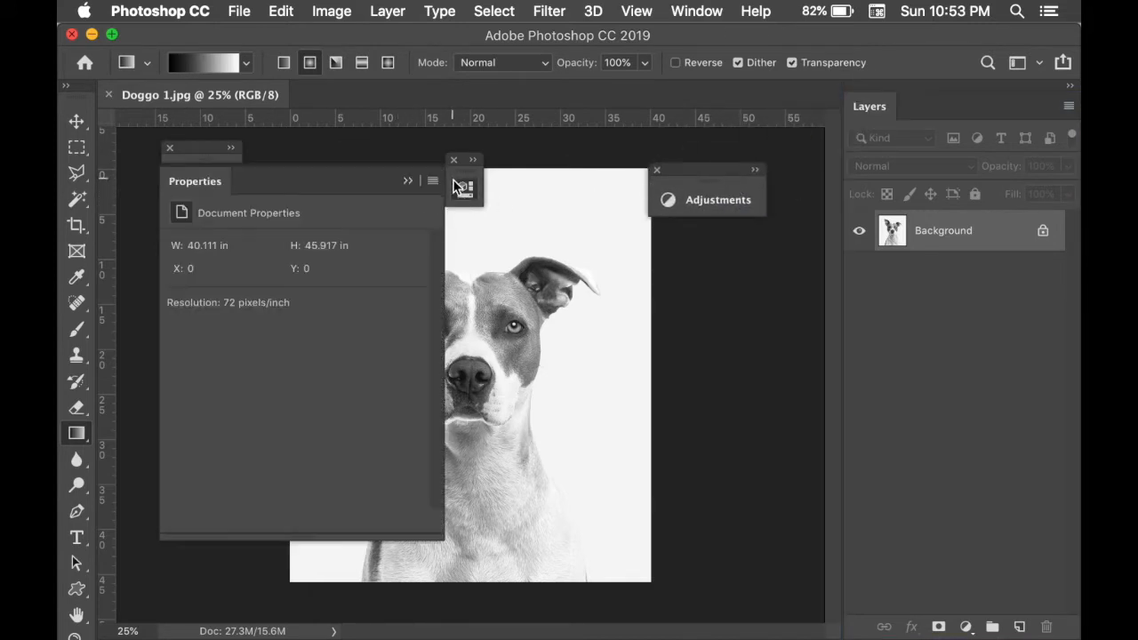
{"action": "left_click", "coordinate": [457, 186]}
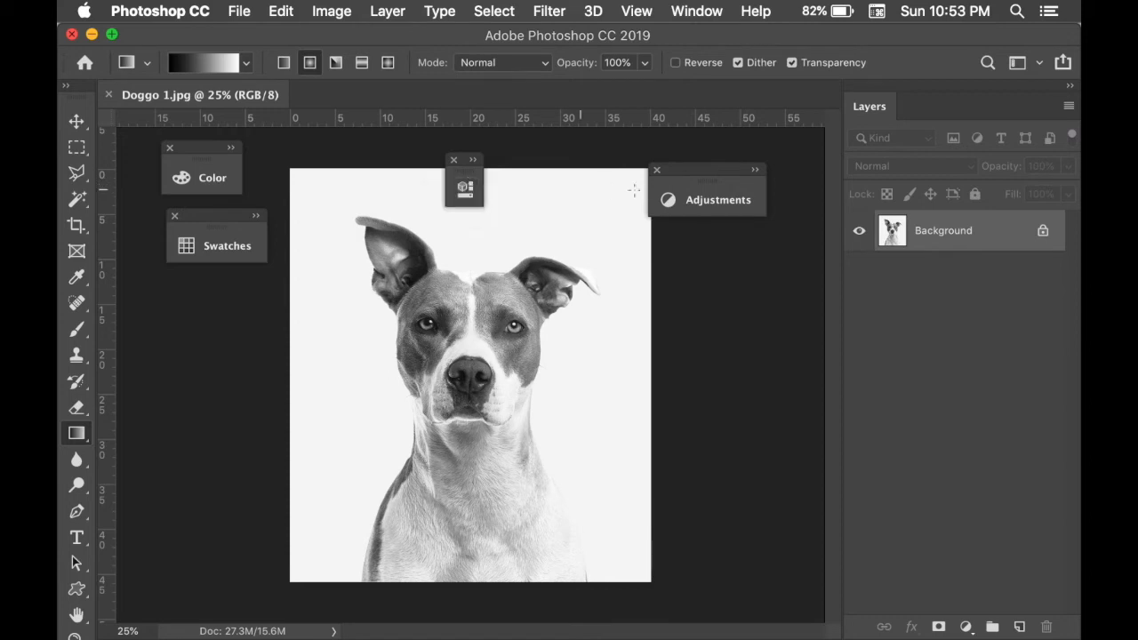
Expand the floating Adjustments and Properties panels, group them as tabs in one panel, and switch between the two tabs
{"action": "left_click", "coordinate": [755, 170]}
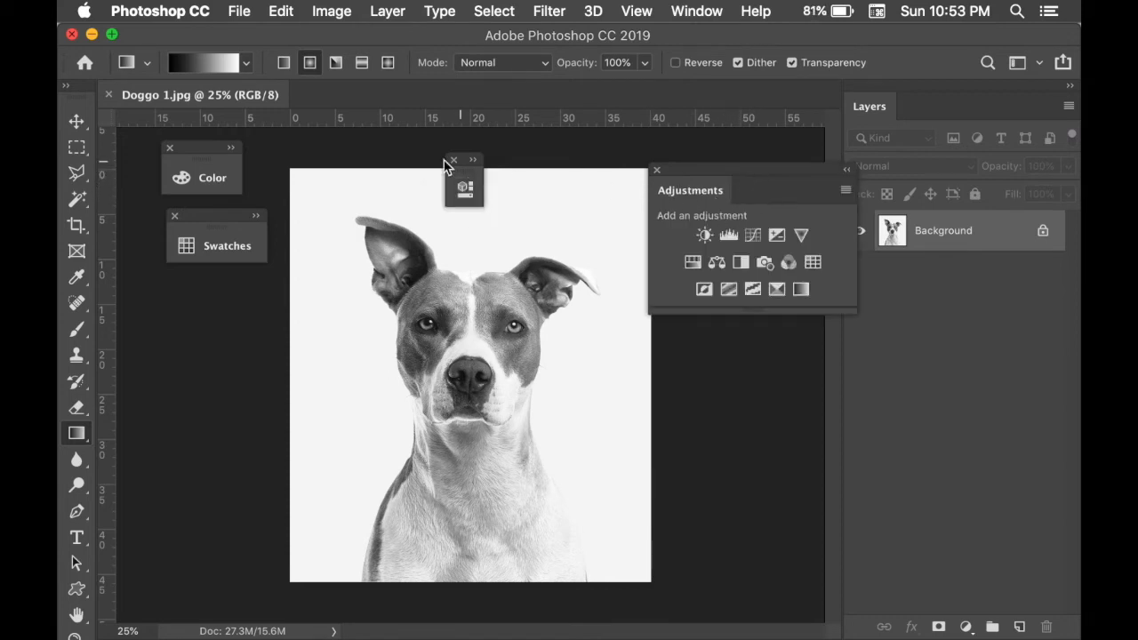
{"action": "left_click", "coordinate": [474, 162]}
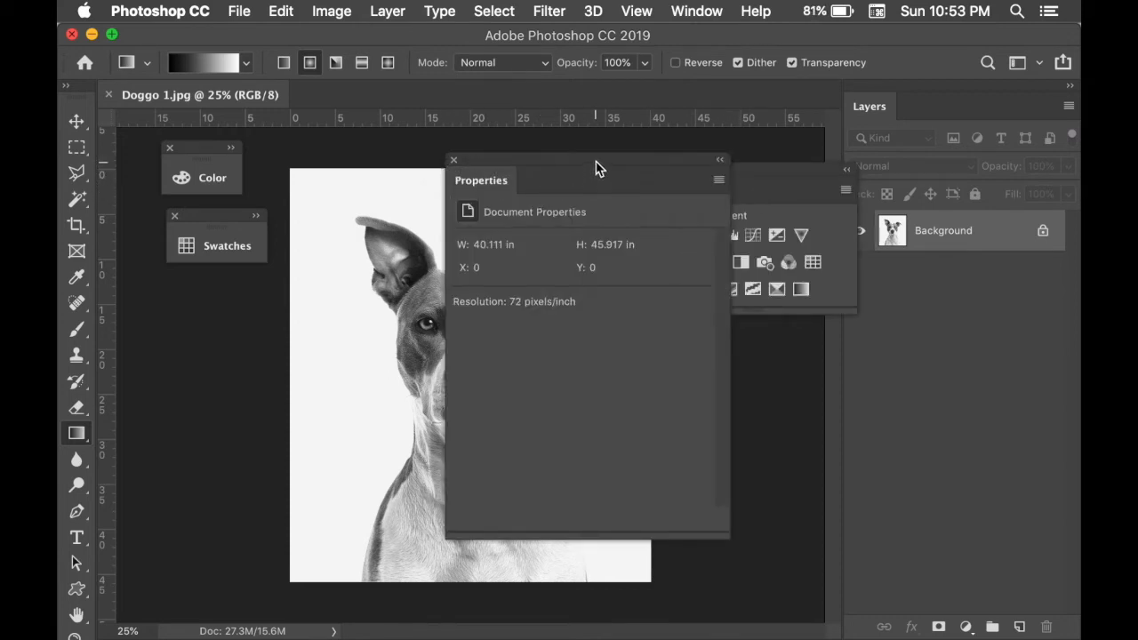
{"action": "left_click_drag", "start_coordinate": [596, 168], "coordinate": [481, 182]}
{"action": "left_click_drag", "start_coordinate": [354, 182], "coordinate": [752, 198]}
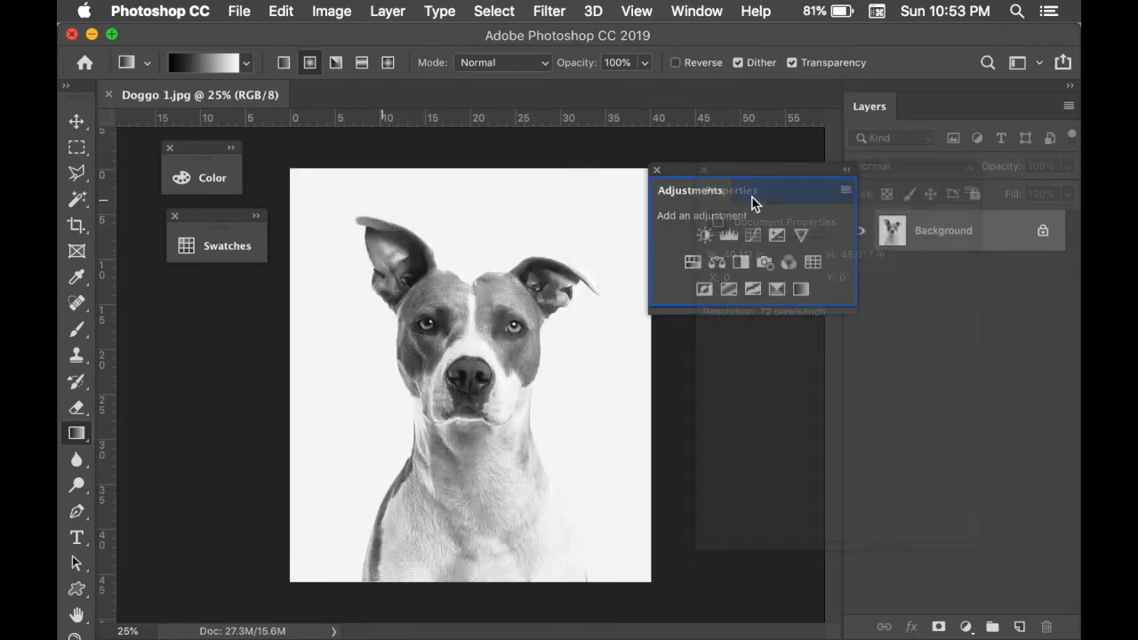
{"action": "left_click", "coordinate": [704, 195]}
{"action": "left_click", "coordinate": [752, 195]}
{"action": "left_click", "coordinate": [718, 193]}
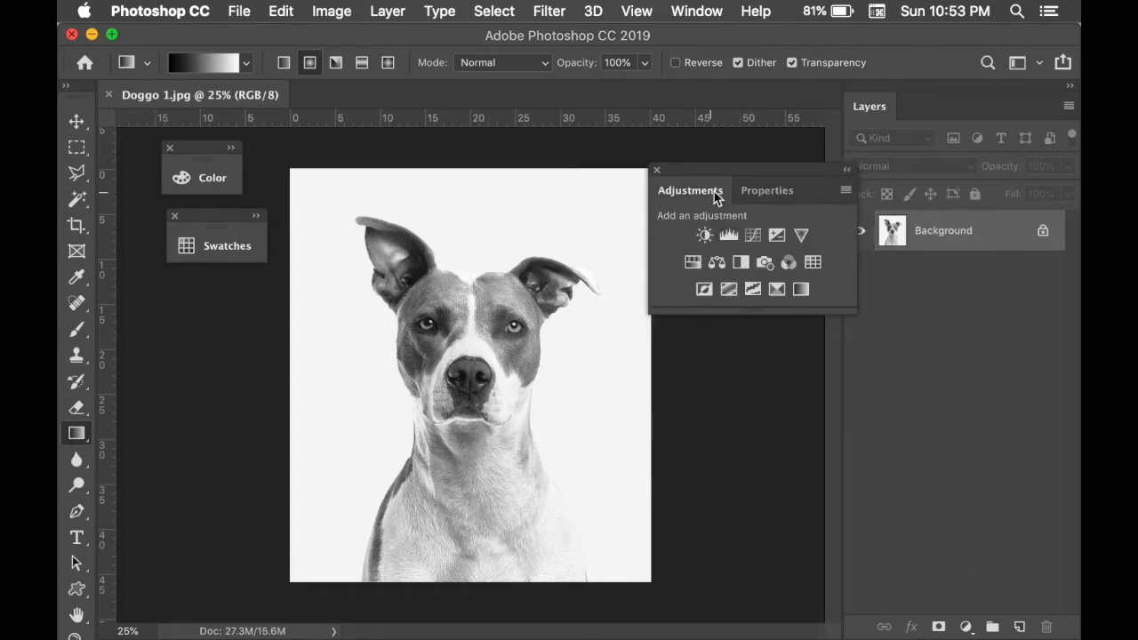
{"action": "left_click", "coordinate": [789, 189]}
Collapse the Adjustments and Properties group, dock it in its own column beside Layers, and expand it
{"action": "left_click", "coordinate": [857, 169]}
{"action": "left_click_drag", "start_coordinate": [721, 183], "coordinate": [842, 273]}
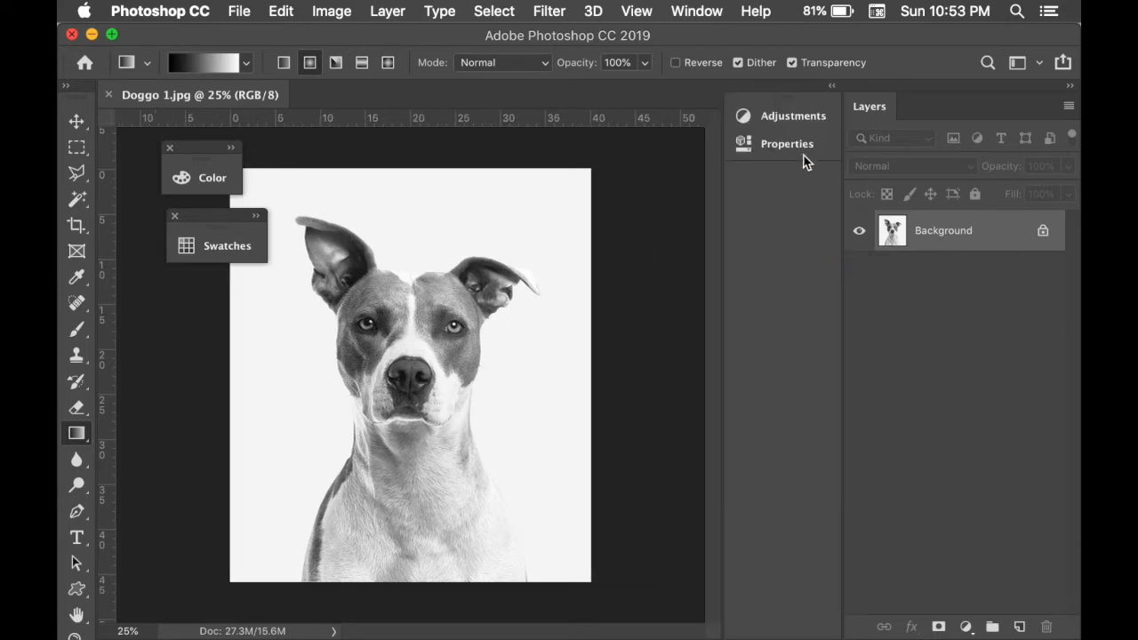
{"action": "left_click", "coordinate": [831, 88]}
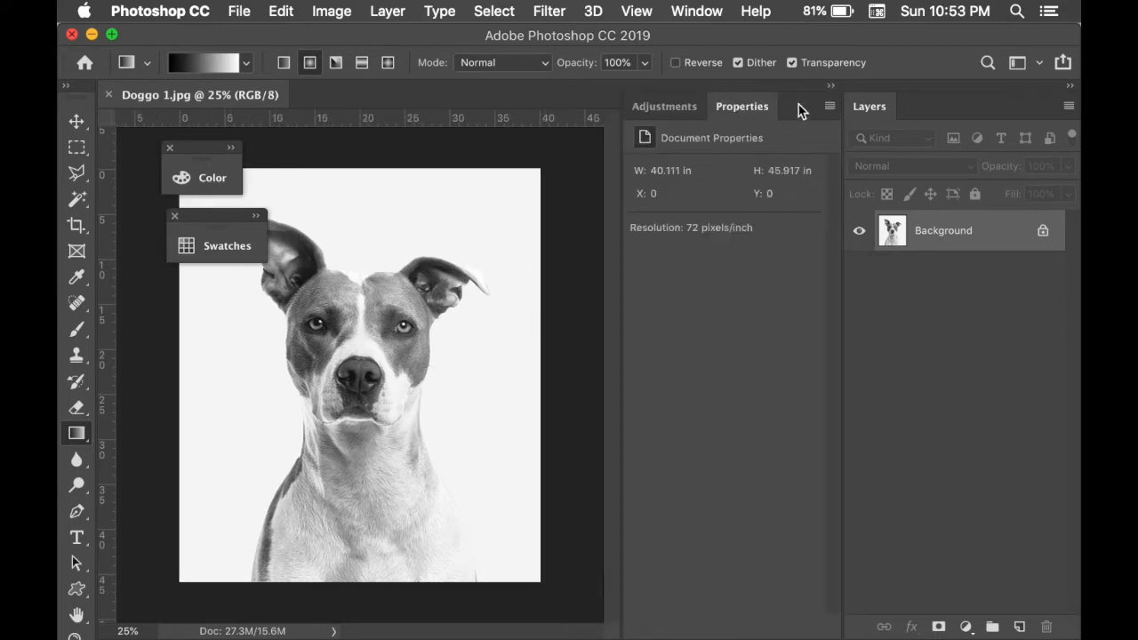
Float the Adjustments and Properties group and the Layers panel over the canvas, and attach Layers beneath the group
{"action": "left_click_drag", "start_coordinate": [806, 88], "coordinate": [650, 255]}
{"action": "left_click_drag", "start_coordinate": [760, 279], "coordinate": [851, 275]}
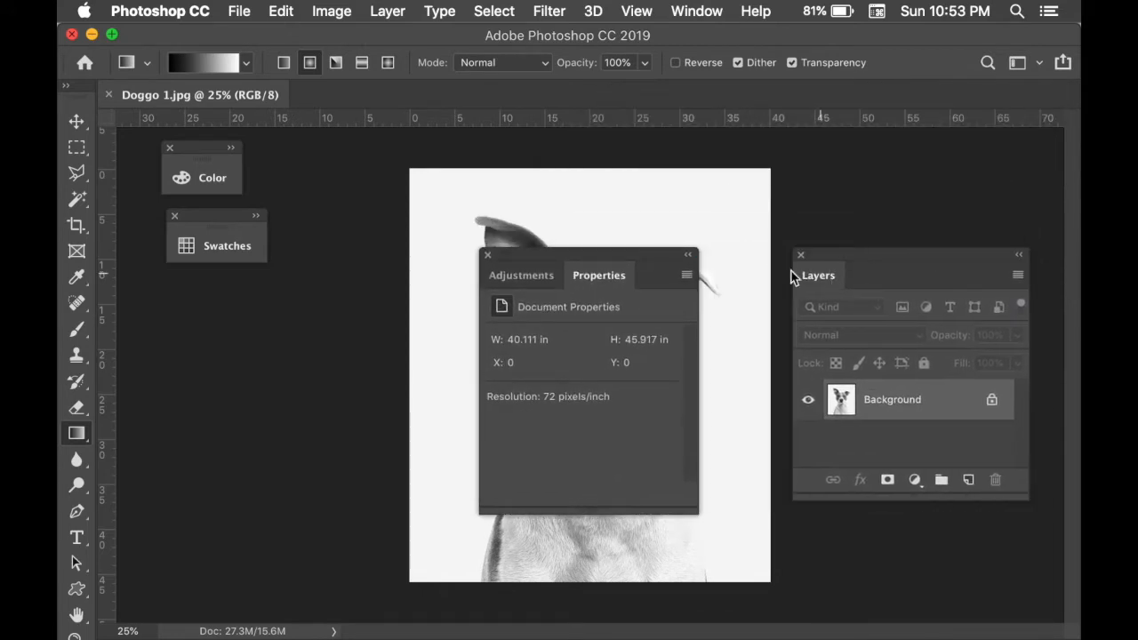
{"action": "left_click_drag", "start_coordinate": [626, 270], "coordinate": [696, 128]}
{"action": "left_click_drag", "start_coordinate": [840, 255], "coordinate": [605, 373]}
Reorder the tabs so Properties precedes Adjustments, reposition the floating stack, and switch between the two tabs
{"action": "left_click_drag", "start_coordinate": [589, 115], "coordinate": [751, 129]}
{"action": "left_click", "coordinate": [681, 120]}
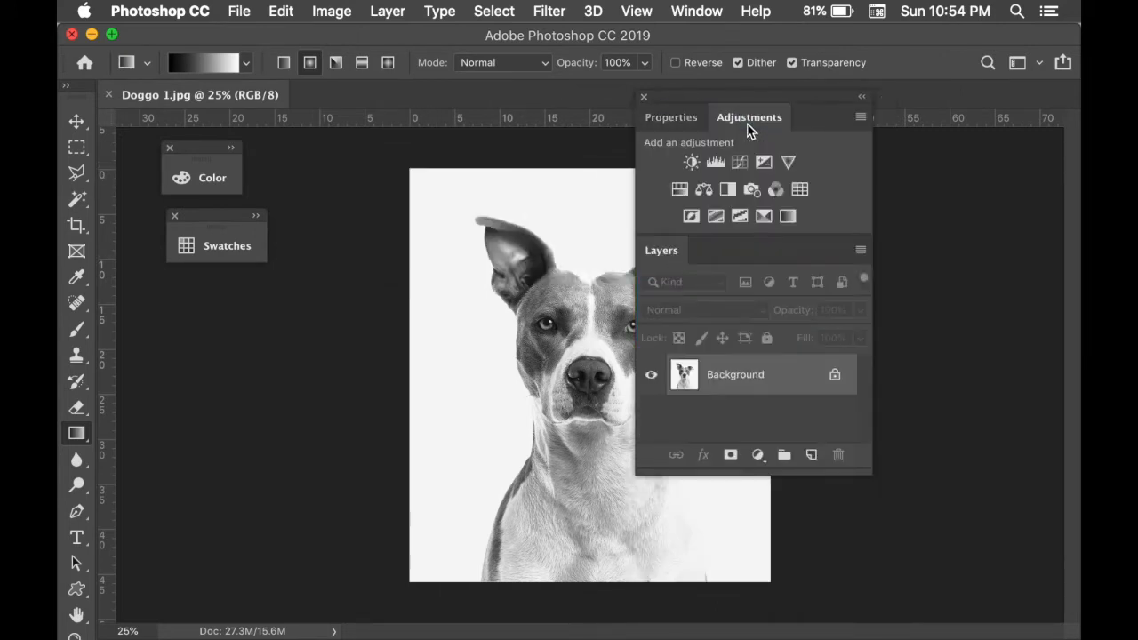
{"action": "left_click", "coordinate": [688, 117]}
{"action": "left_click_drag", "start_coordinate": [666, 95], "coordinate": [676, 122]}
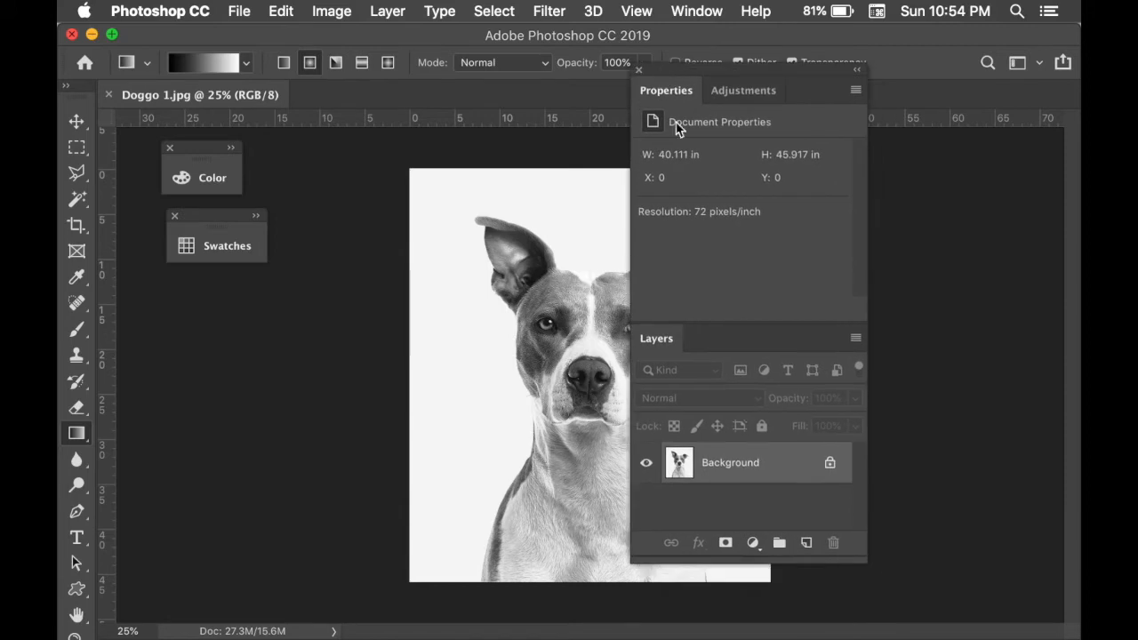
{"action": "left_click_drag", "start_coordinate": [689, 67], "coordinate": [739, 110]}
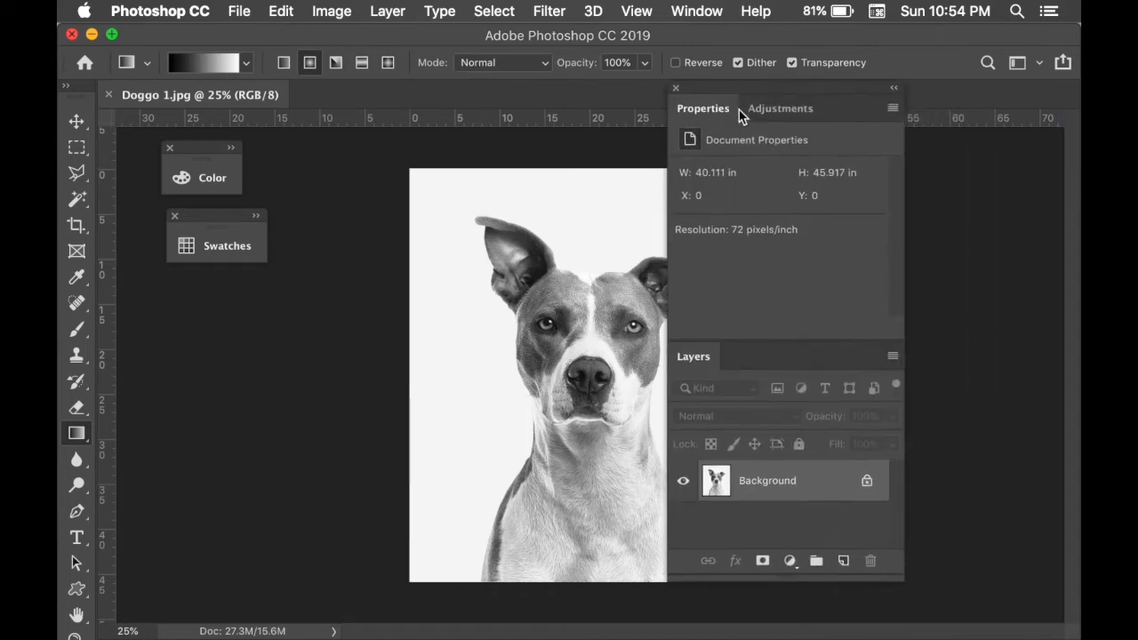
{"action": "left_click", "coordinate": [769, 110]}
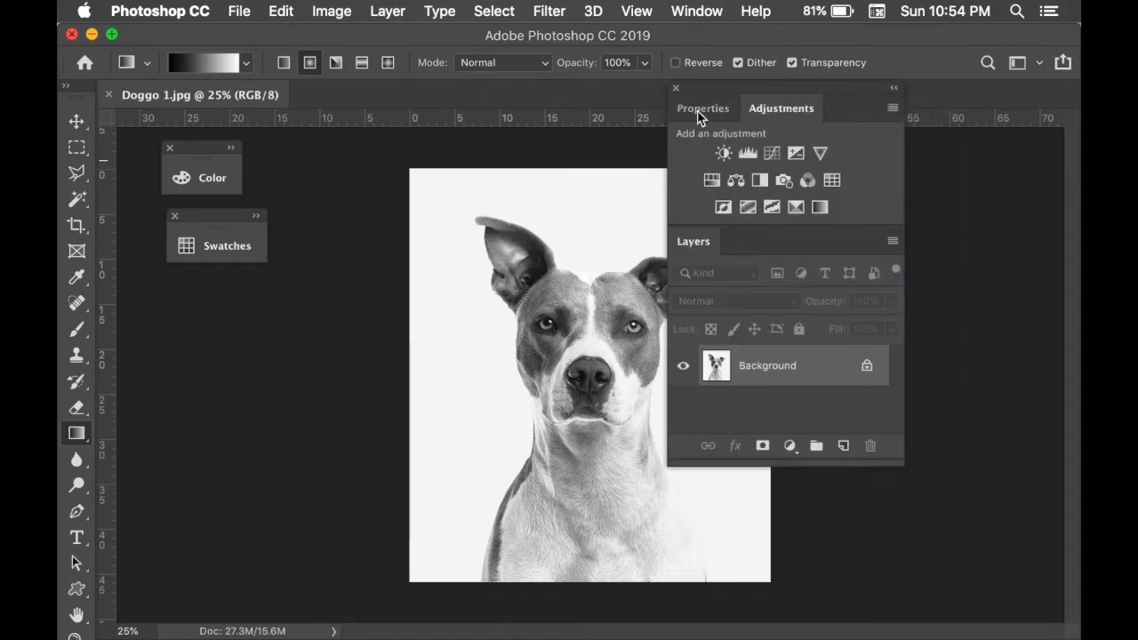
Dock the stacked panels at the image's right edge with their divider adjusted, and pull Layers out to float over the canvas
{"action": "left_click_drag", "start_coordinate": [704, 95], "coordinate": [886, 104]}
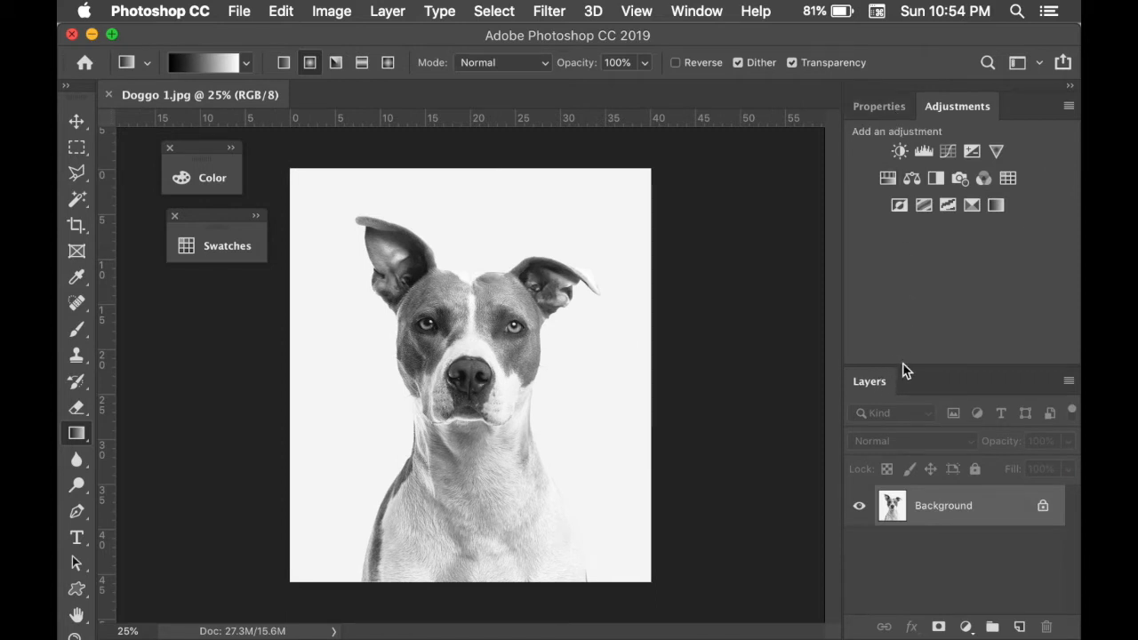
{"action": "mouse_move", "coordinate": [902, 366]}
{"action": "left_mouse_down"}
{"action": "mouse_move", "coordinate": [907, 231]}
{"action": "mouse_move", "coordinate": [896, 242]}
{"action": "mouse_move", "coordinate": [921, 229]}
{"action": "mouse_move", "coordinate": [889, 383]}
{"action": "left_mouse_up"}
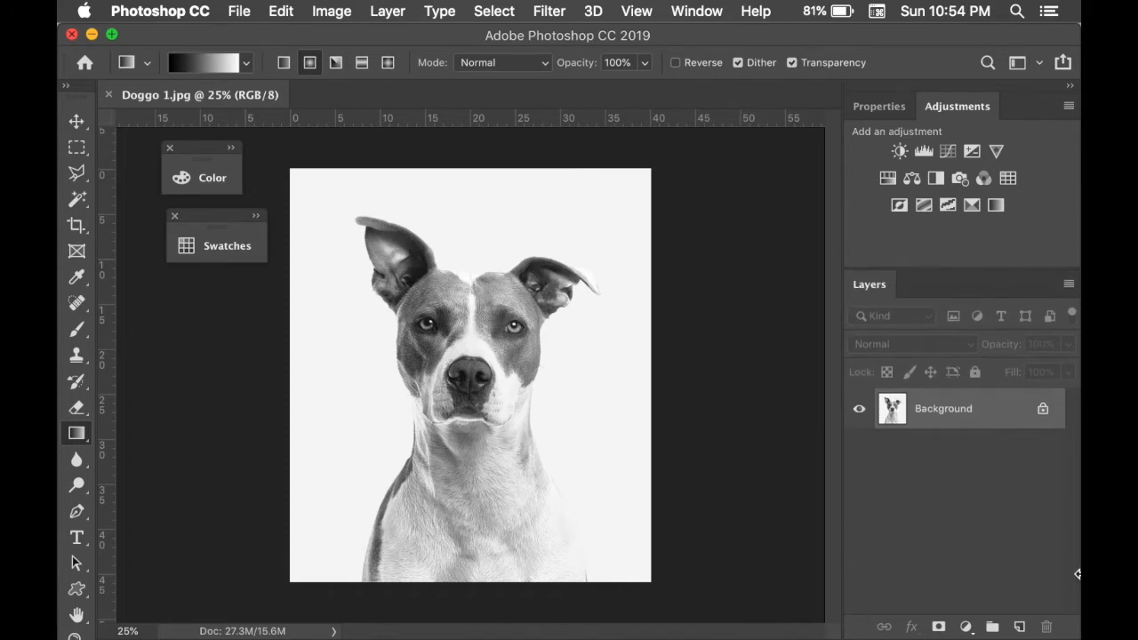
{"action": "left_click_drag", "start_coordinate": [899, 268], "coordinate": [619, 133]}
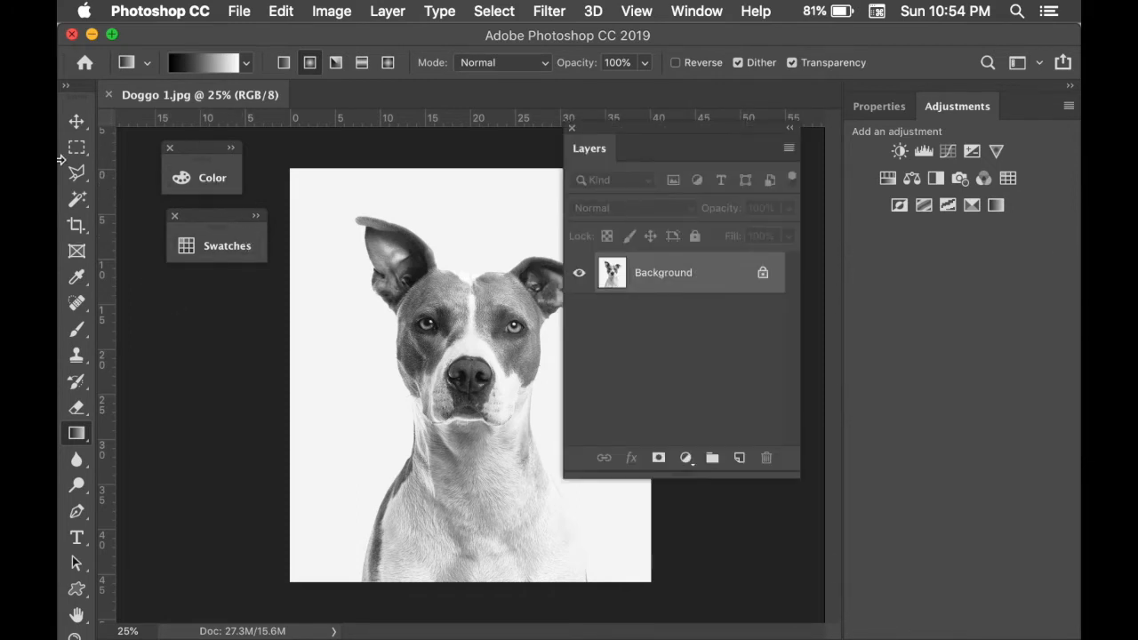
Open the floating Color and Swatches panels from their icons to view their contents
{"action": "left_click", "coordinate": [197, 178]}
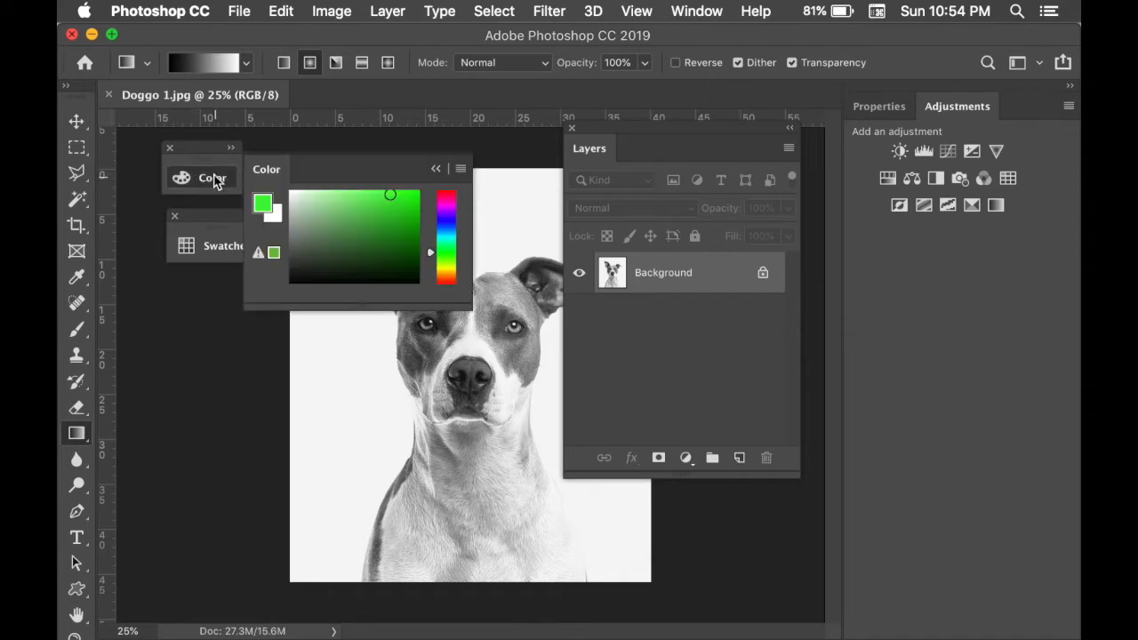
{"action": "left_click", "coordinate": [216, 182]}
{"action": "left_click", "coordinate": [227, 246]}
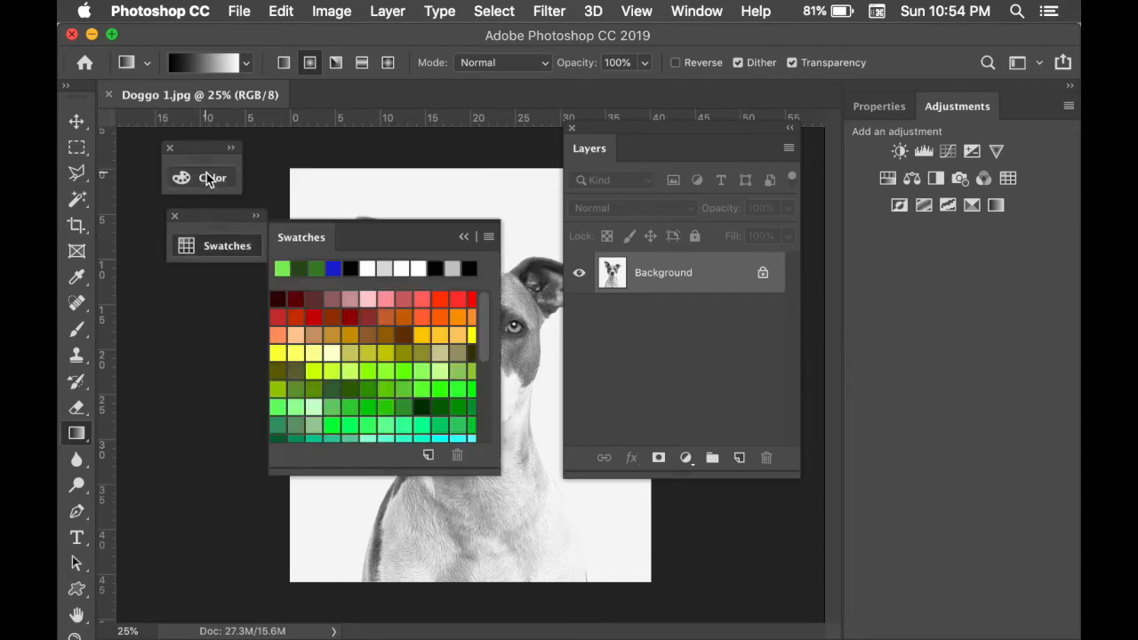
Dock Swatches and Color together as an icon column beside the toolbar, and briefly open them from their icons
{"action": "left_click_drag", "start_coordinate": [235, 246], "coordinate": [110, 169]}
{"action": "left_click_drag", "start_coordinate": [178, 144], "coordinate": [145, 153]}
{"action": "left_click", "coordinate": [119, 121]}
{"action": "left_click", "coordinate": [119, 122]}
{"action": "left_click", "coordinate": [120, 147]}
{"action": "left_click", "coordinate": [120, 147]}
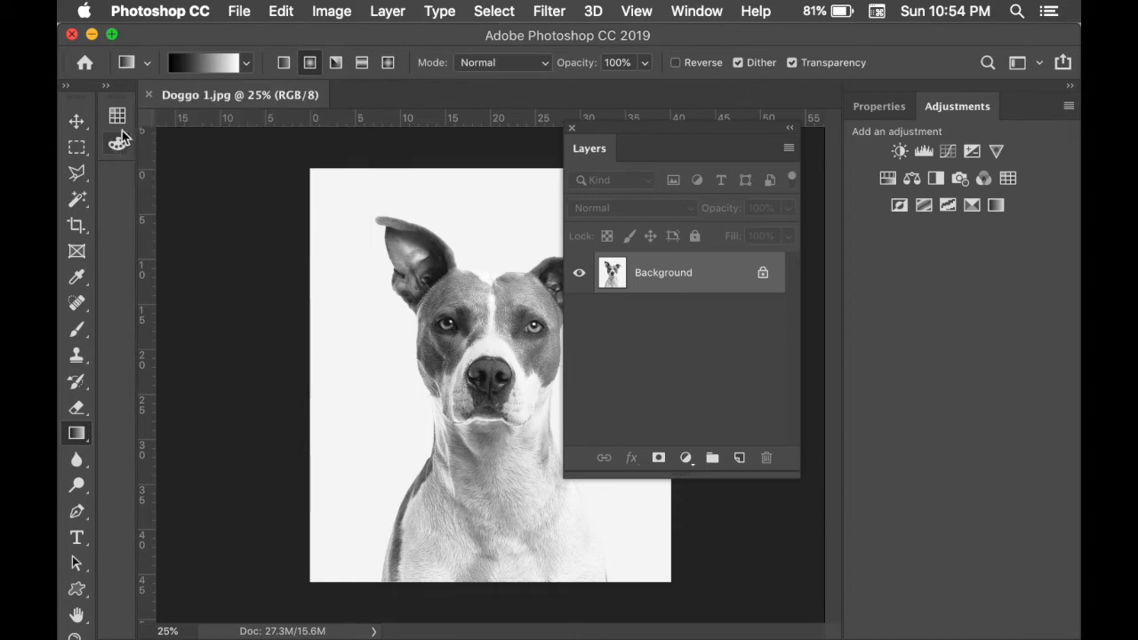
Open the docked Swatches and Color group, switch between its two tabs, and collapse it back to icons
{"action": "left_click", "coordinate": [119, 119]}
{"action": "left_click", "coordinate": [230, 107]}
{"action": "left_click", "coordinate": [184, 108]}
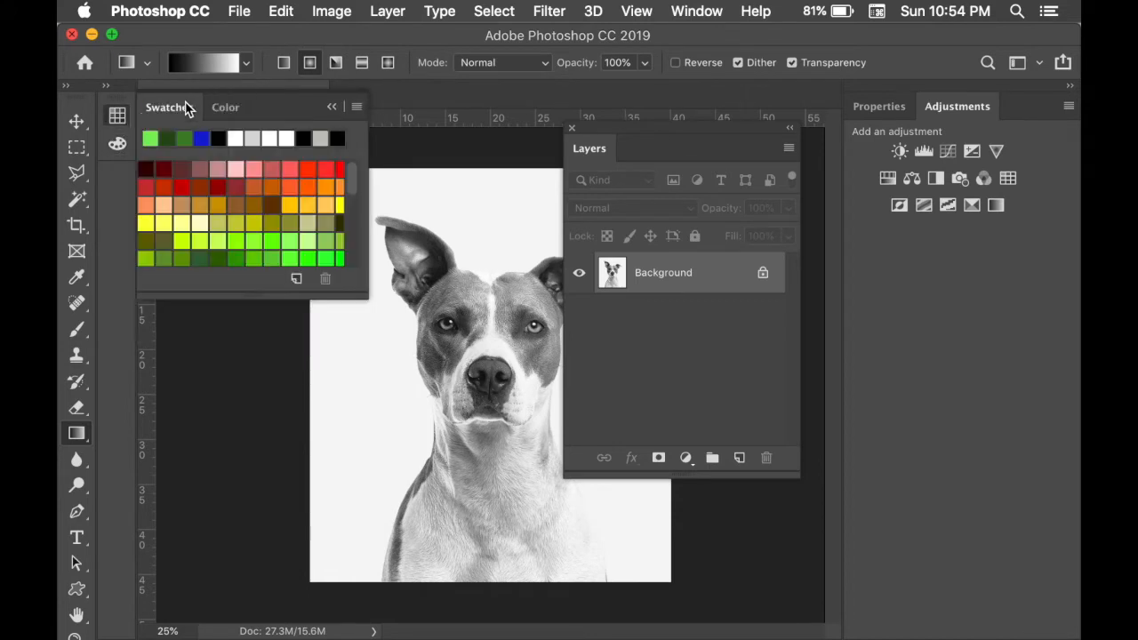
{"action": "left_click", "coordinate": [333, 108]}
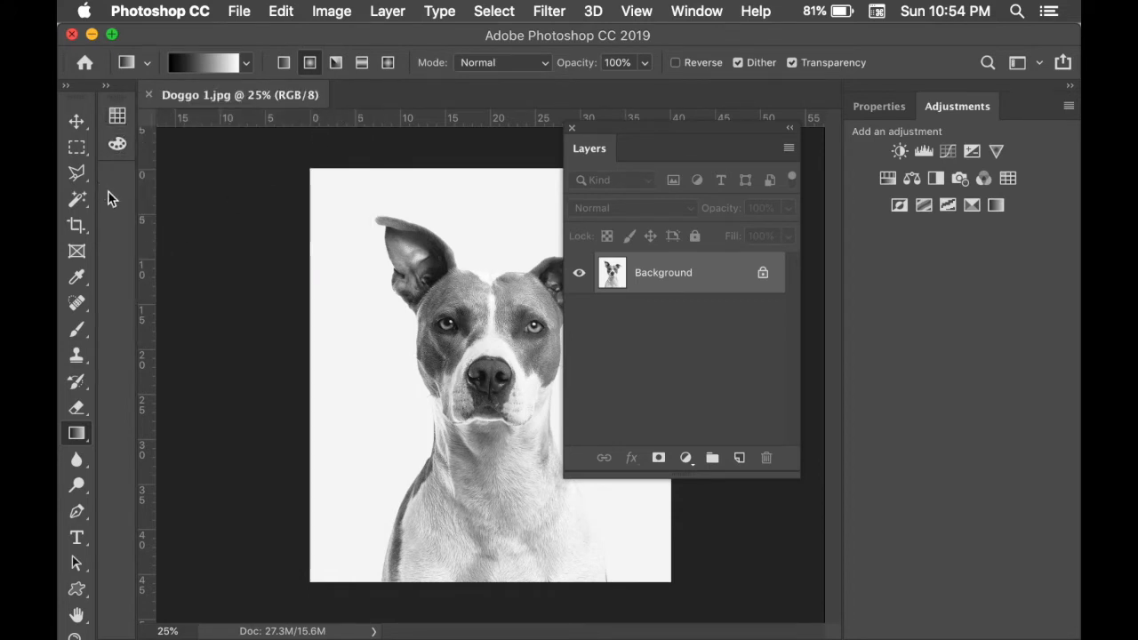
Expand the toolbar to two columns and dock the floating Layers panel below the Properties and Adjustments group
{"action": "left_click_drag", "start_coordinate": [592, 148], "coordinate": [561, 166]}
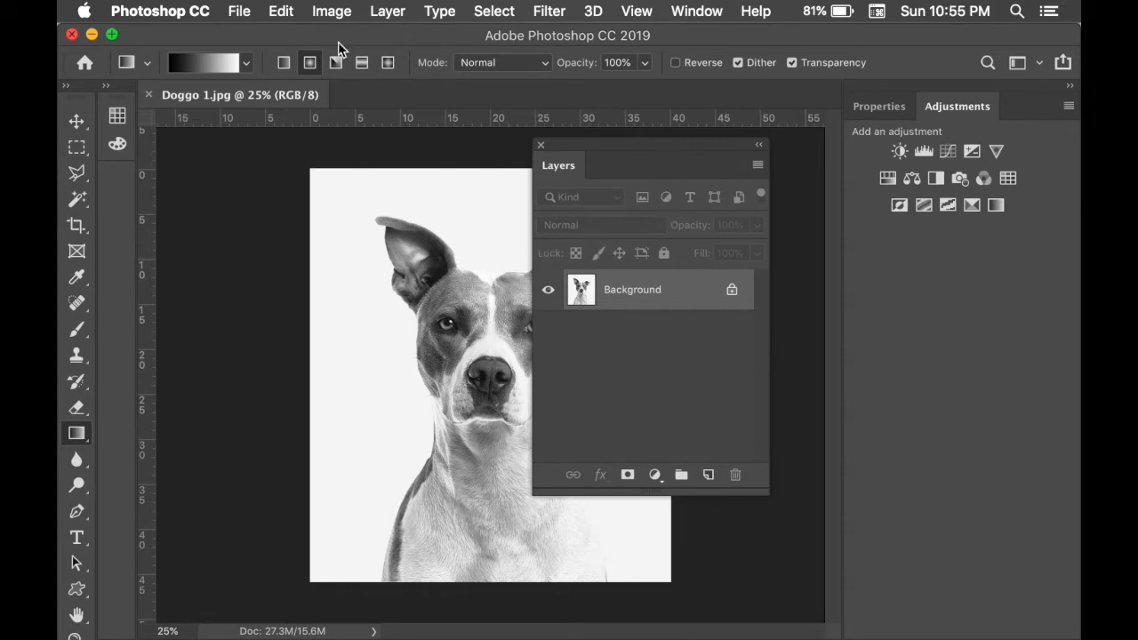
{"action": "left_click", "coordinate": [65, 88]}
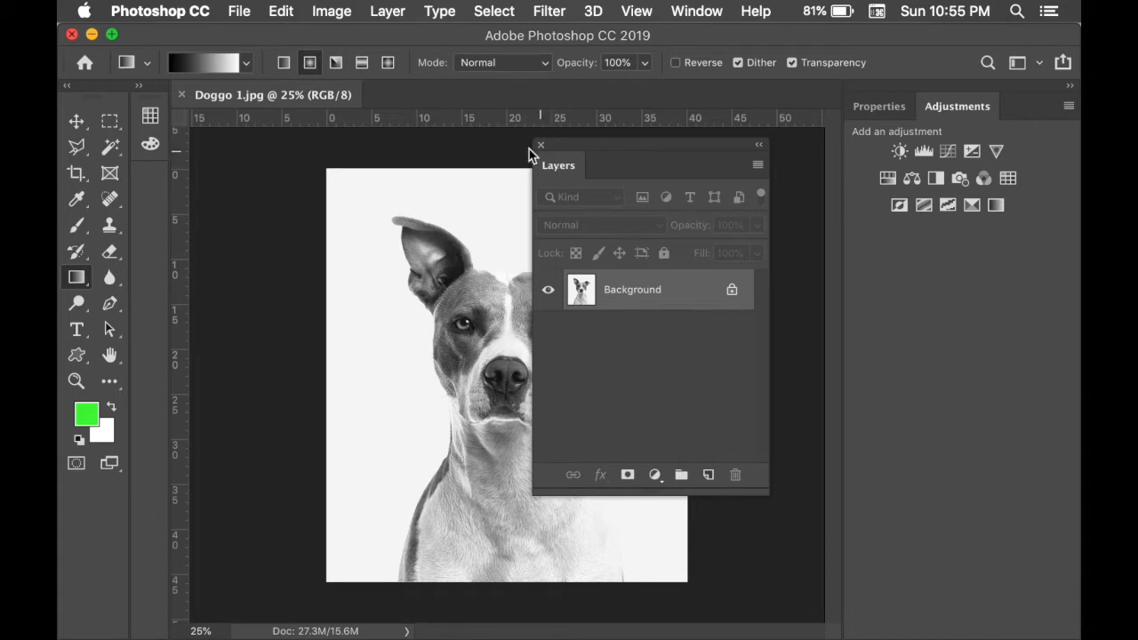
{"action": "left_click_drag", "start_coordinate": [556, 168], "coordinate": [914, 303]}
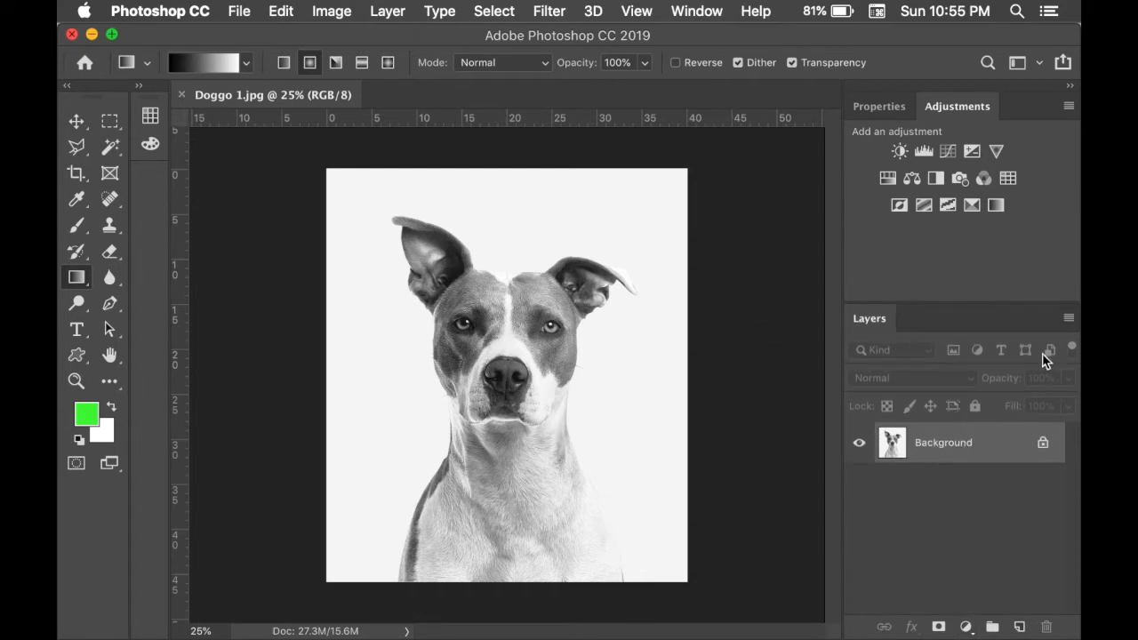
Save the current panel layout as a new workspace under the owner's name, without capturing keyboard shortcuts, menus or toolbar
{"action": "left_click", "coordinate": [686, 7]}
{"action": "mouse_move", "coordinate": [711, 54]}
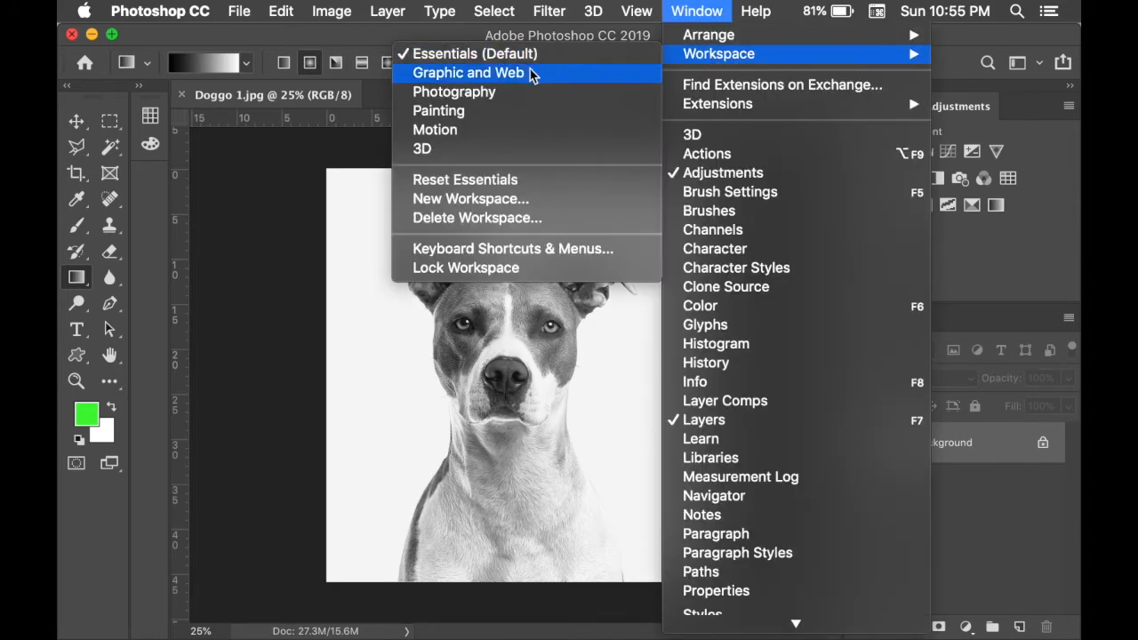
{"action": "left_click", "coordinate": [480, 199]}
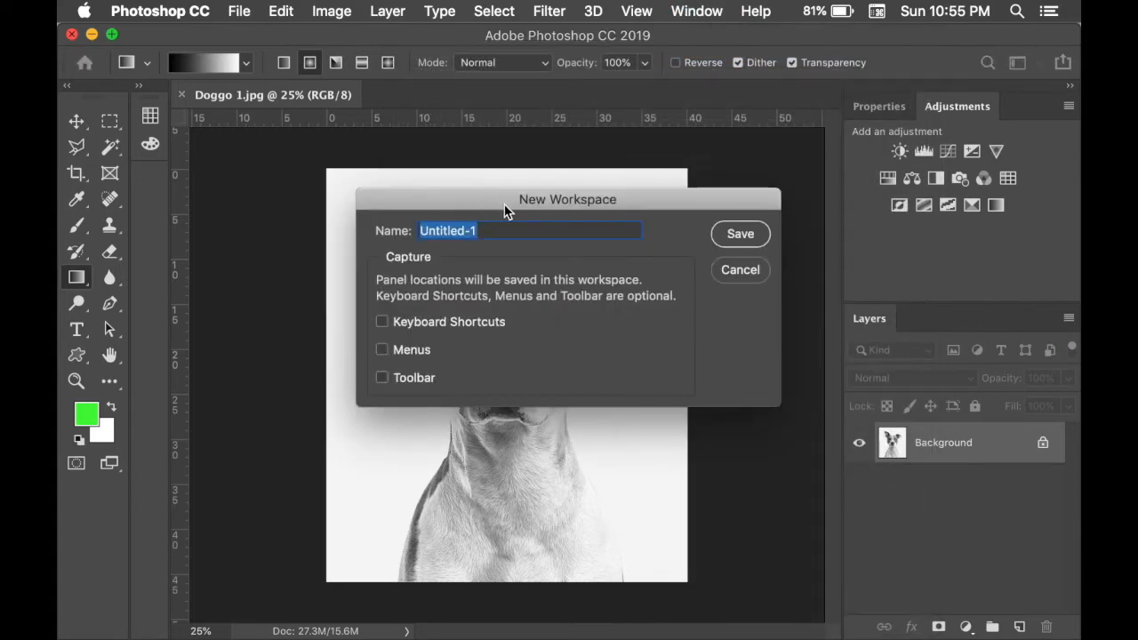
{"action": "type", "text": "Livingston"}
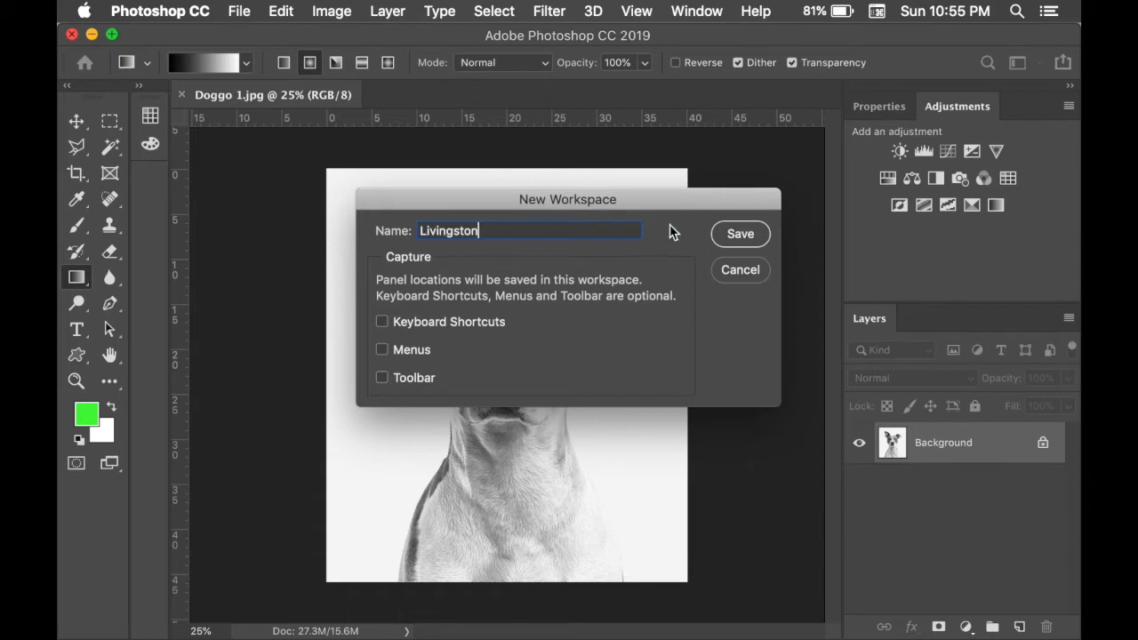
{"action": "left_click", "coordinate": [721, 233]}
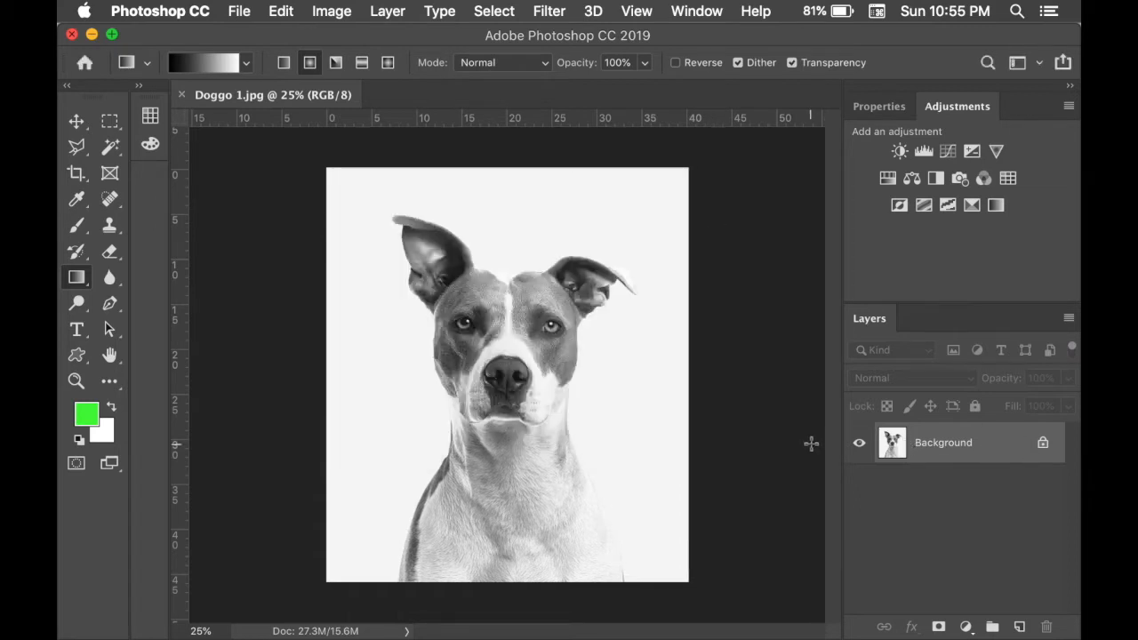
Switch to the Photography workspace and return to the saved custom workspace
{"action": "left_click", "coordinate": [675, 11]}
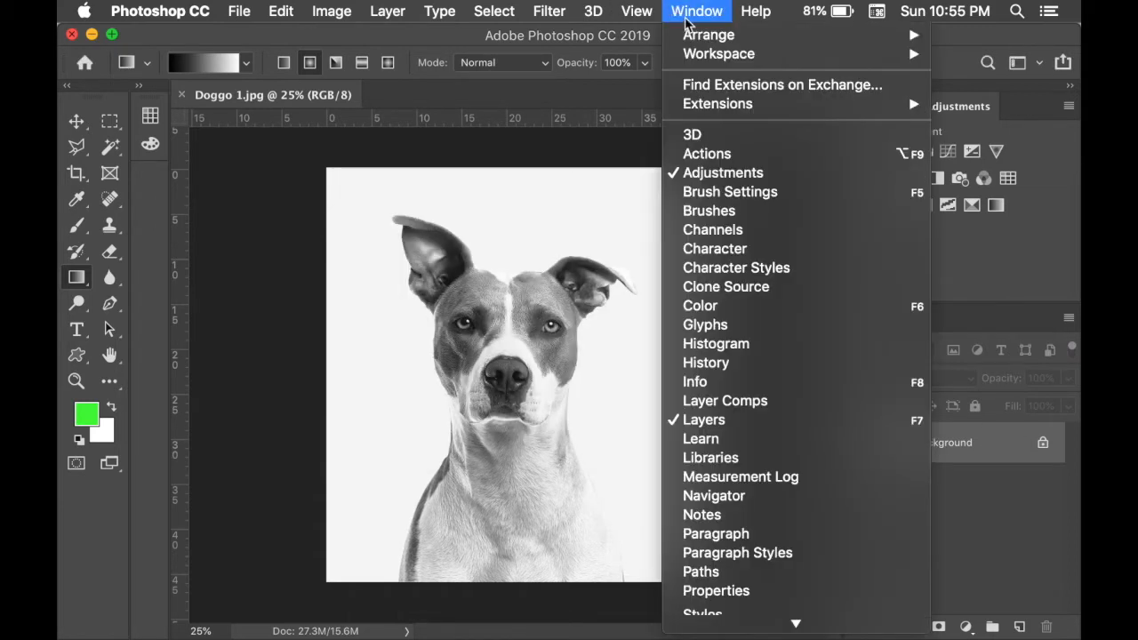
{"action": "mouse_move", "coordinate": [730, 62]}
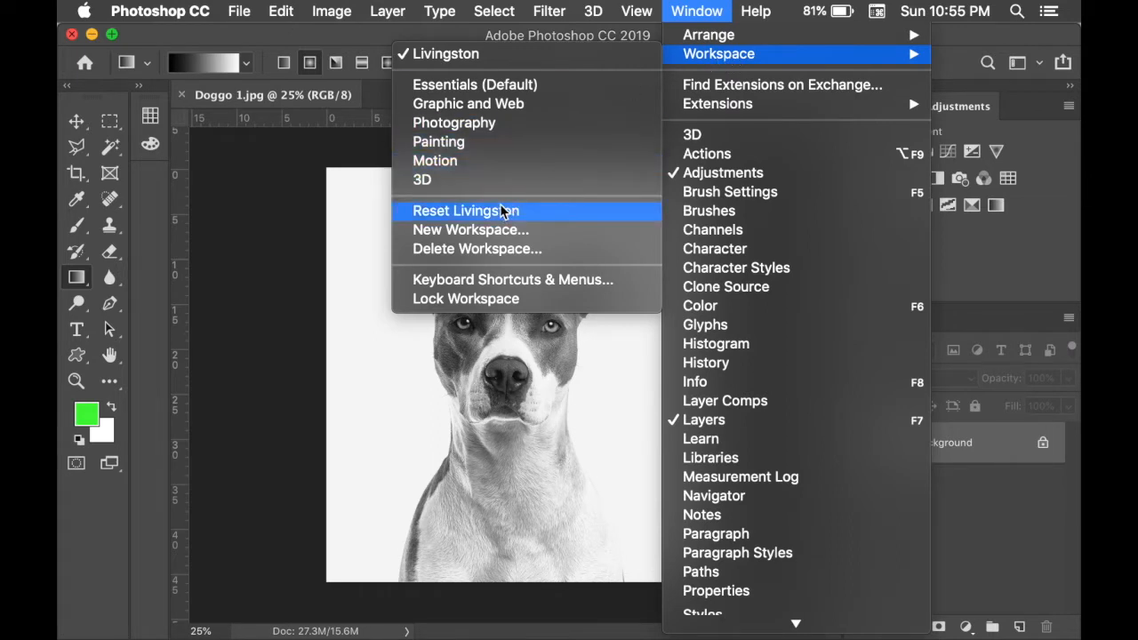
{"action": "left_click", "coordinate": [461, 124]}
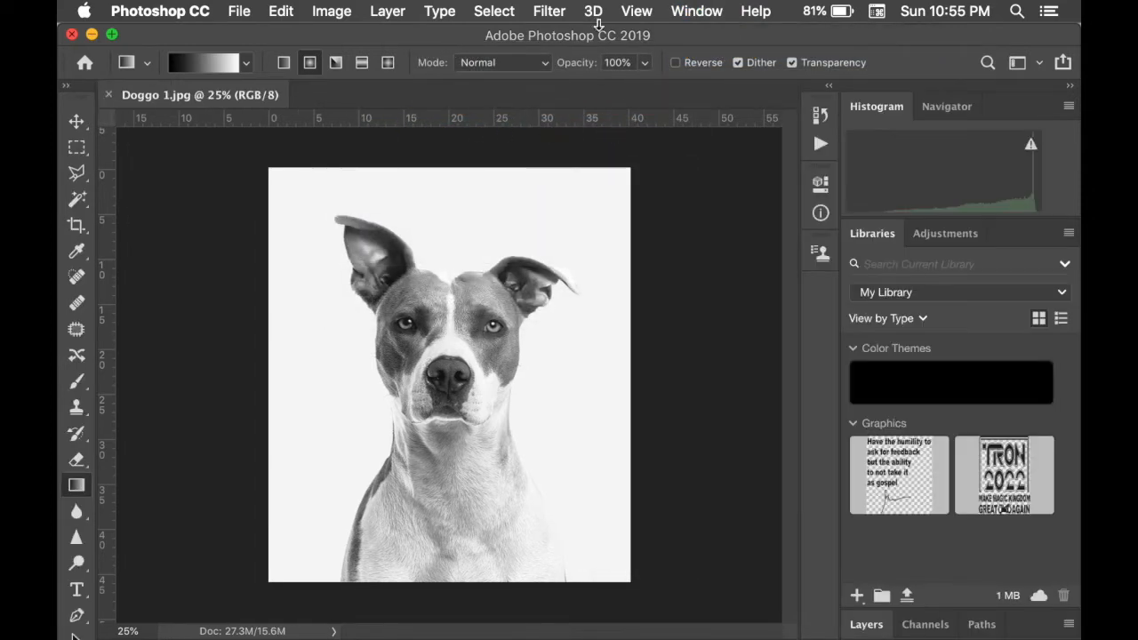
{"action": "left_click", "coordinate": [698, 11]}
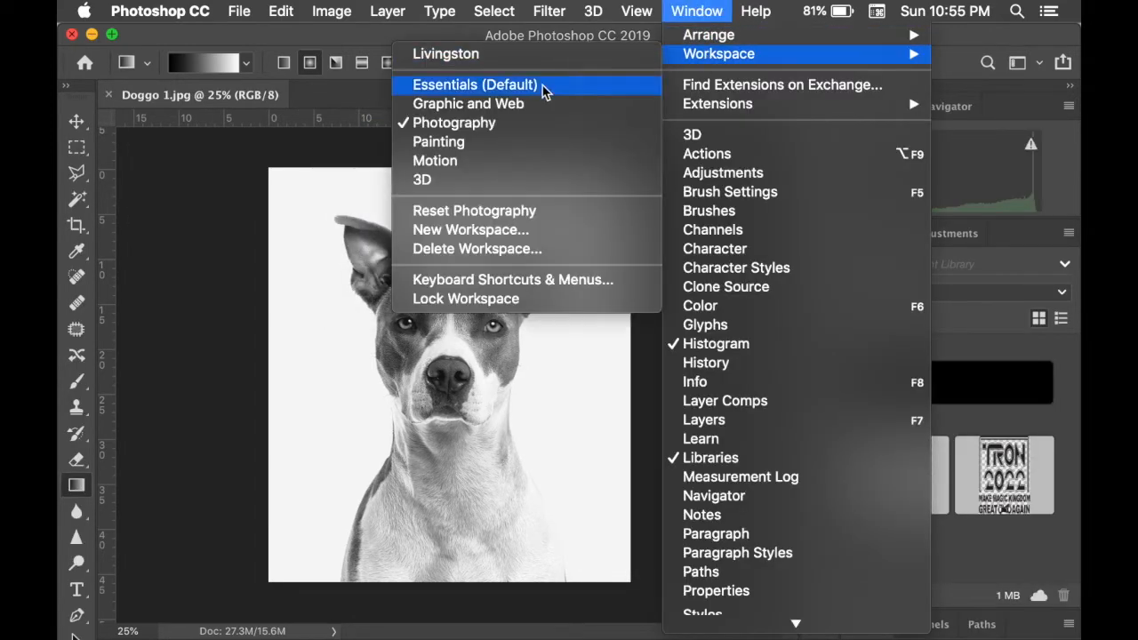
{"action": "left_click", "coordinate": [519, 57]}
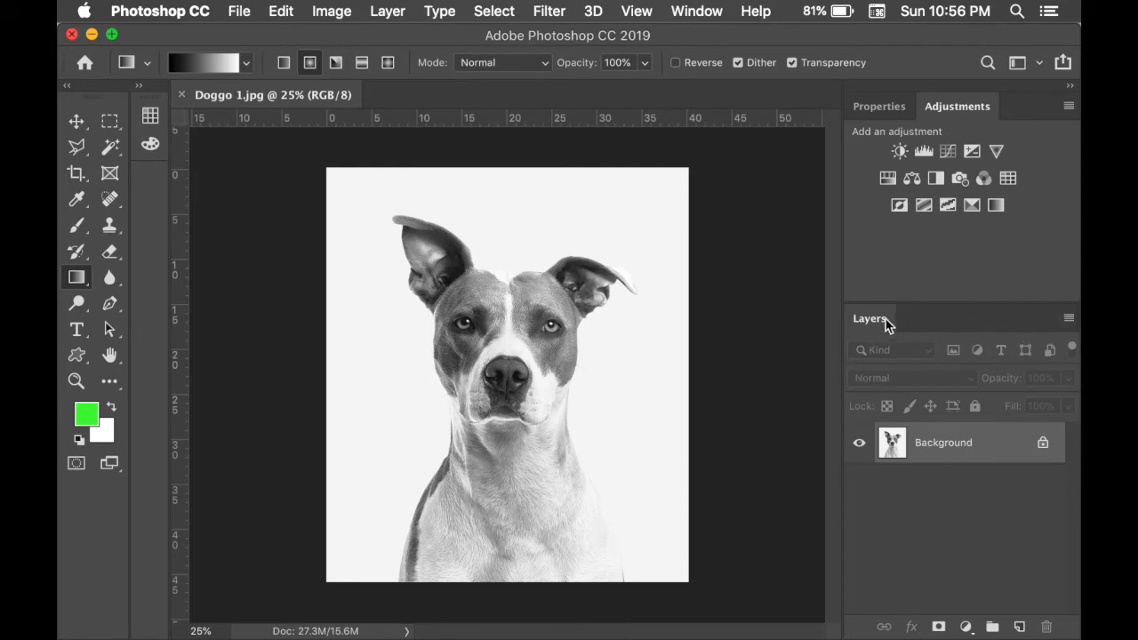
Examine the option menus of the Layers, Adjustments and Properties panels, and close them without choosing anything
{"action": "left_click", "coordinate": [1068, 318]}
{"action": "left_click", "coordinate": [1069, 320]}
{"action": "left_click", "coordinate": [1069, 106]}
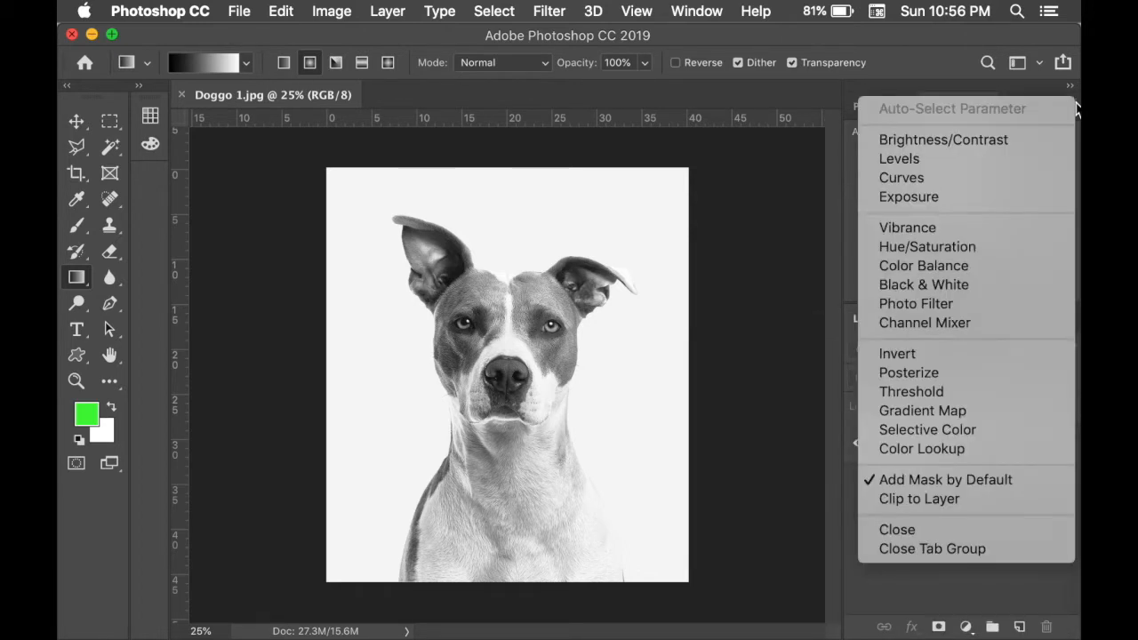
{"action": "left_click", "coordinate": [1074, 106]}
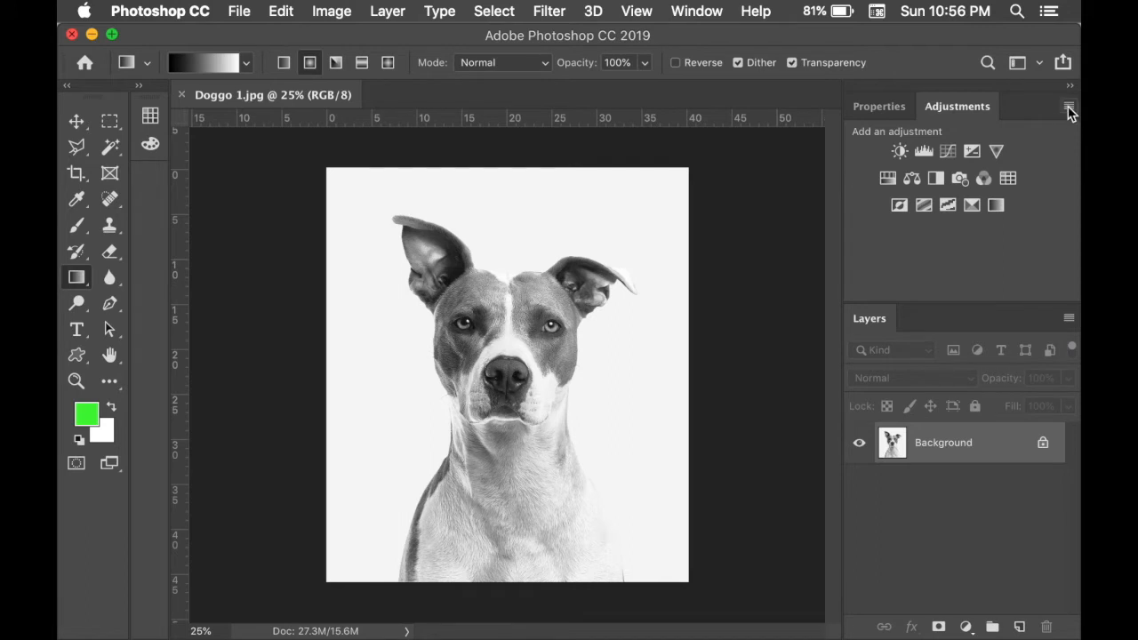
{"action": "left_click", "coordinate": [881, 106]}
{"action": "left_click", "coordinate": [1069, 106]}
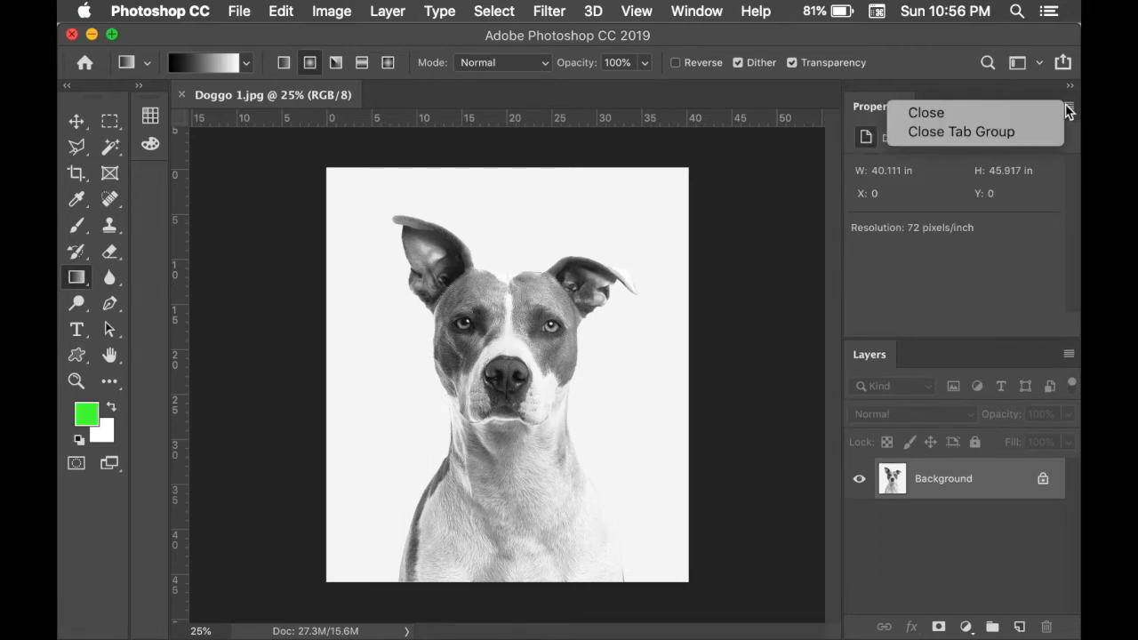
{"action": "left_click", "coordinate": [1051, 234]}
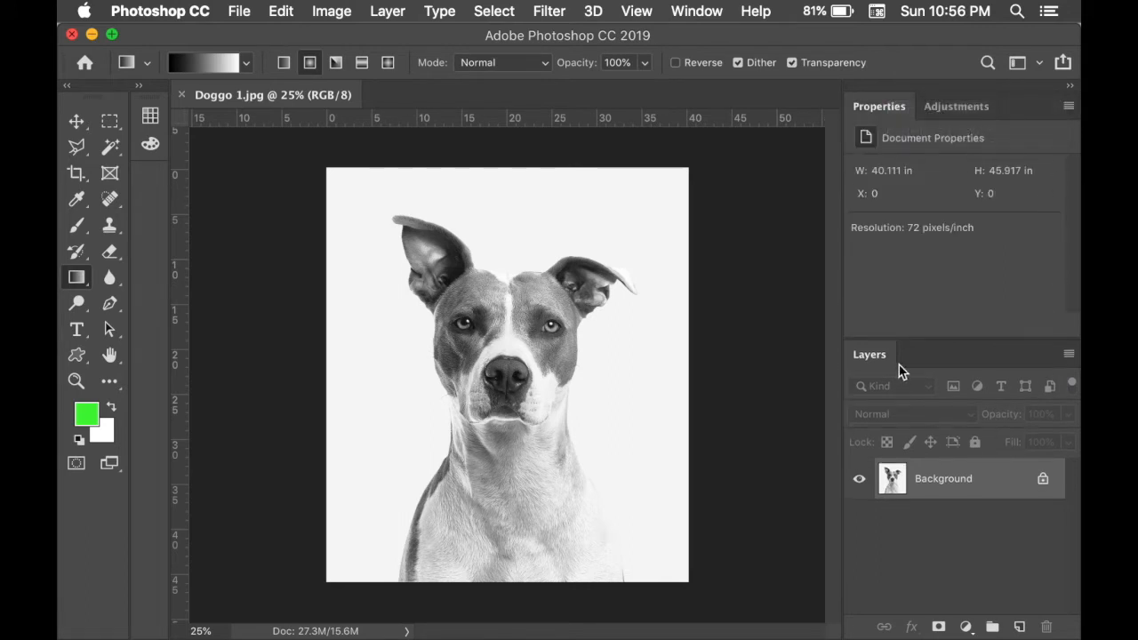
Examine the option menus of the docked Color and Swatches panels, and collapse the group back to icons
{"action": "left_click", "coordinate": [150, 143]}
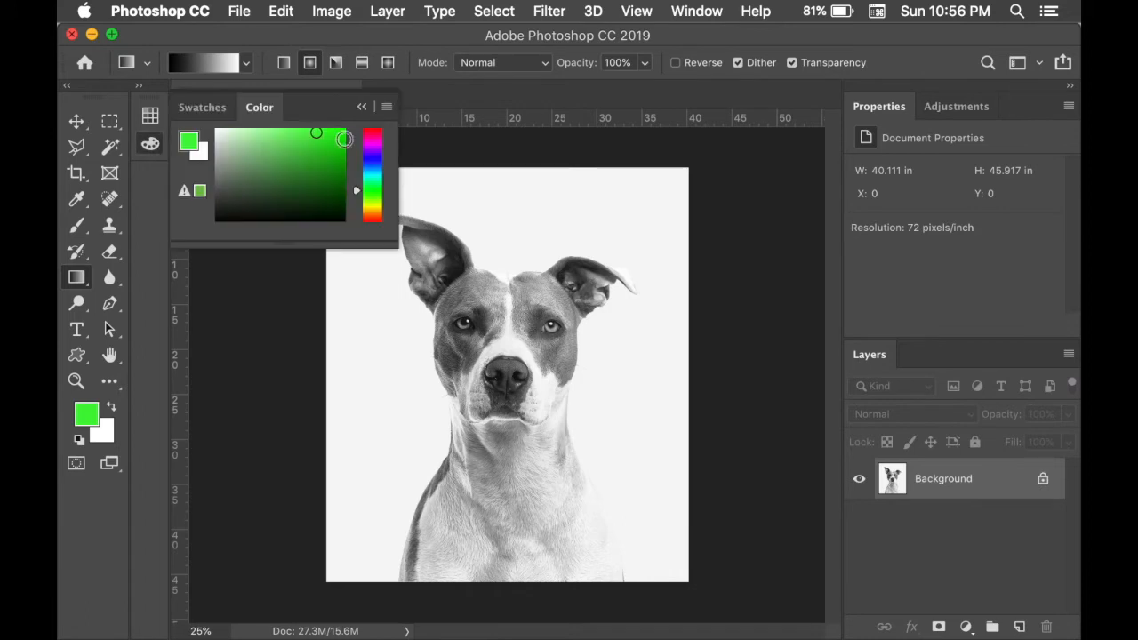
{"action": "left_click", "coordinate": [388, 107]}
{"action": "left_click", "coordinate": [392, 105]}
{"action": "left_click", "coordinate": [388, 105]}
{"action": "left_click", "coordinate": [224, 113]}
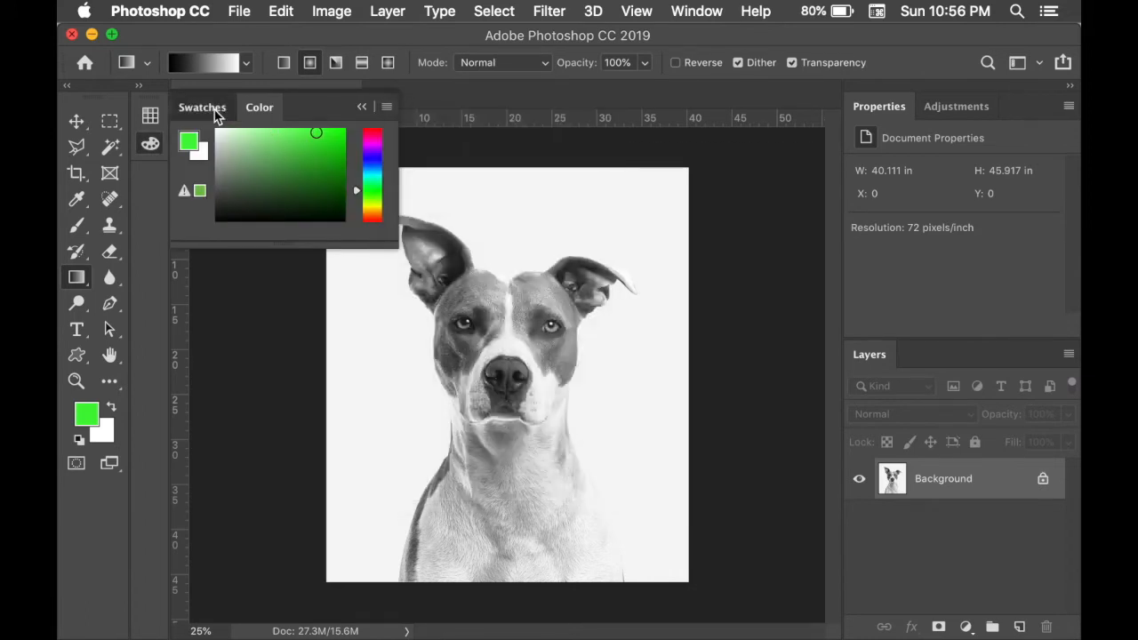
{"action": "left_click", "coordinate": [389, 107]}
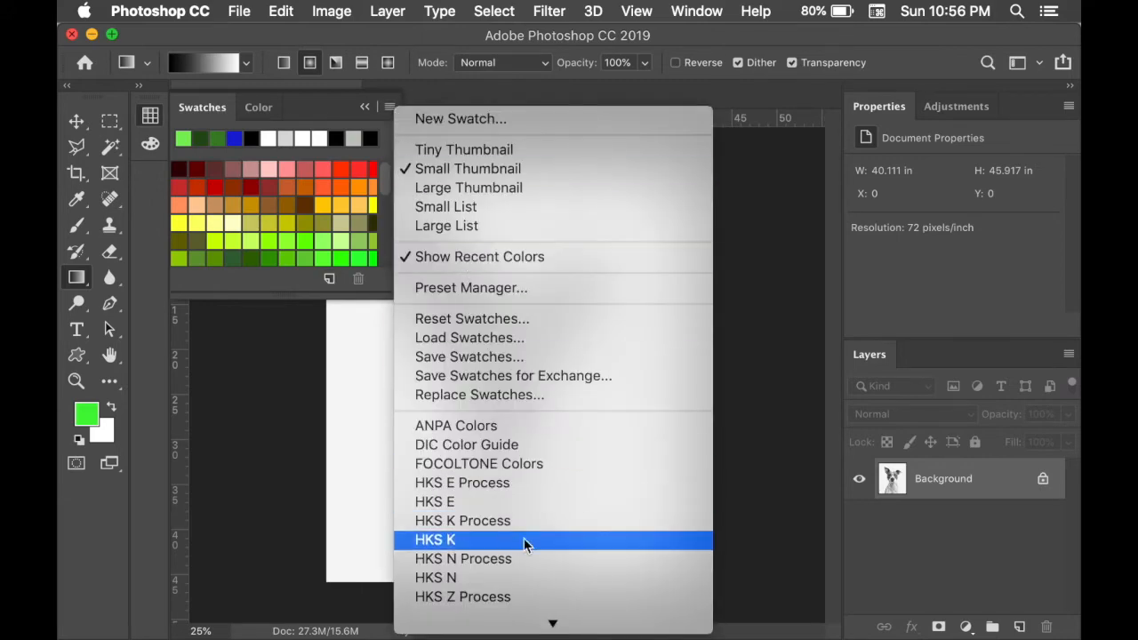
{"action": "left_click", "coordinate": [276, 360]}
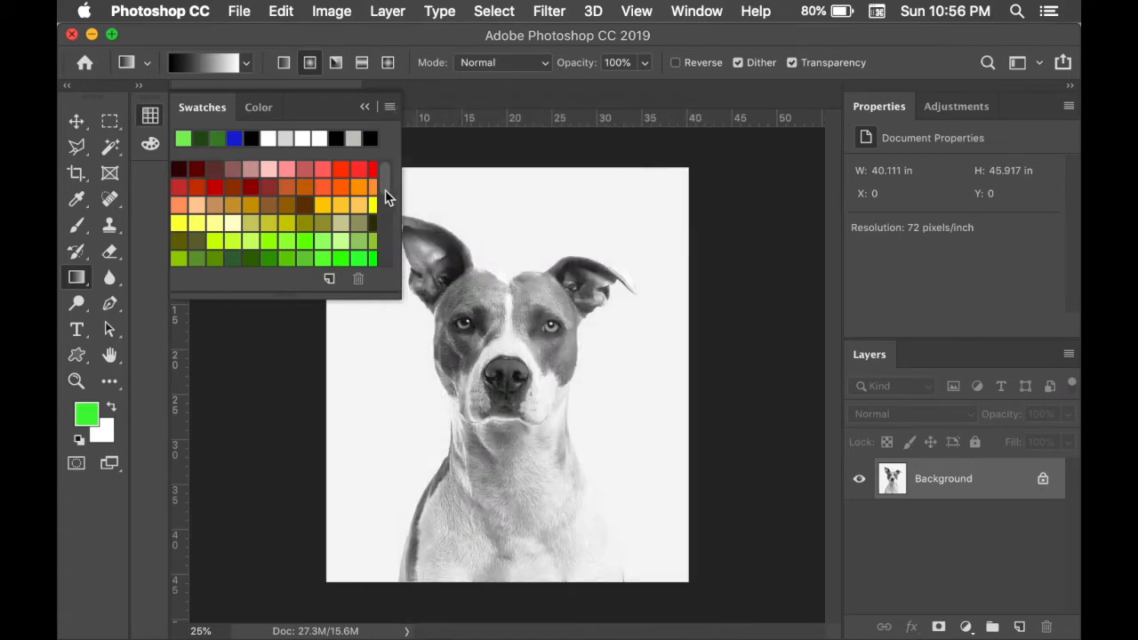
{"action": "left_click", "coordinate": [365, 107]}
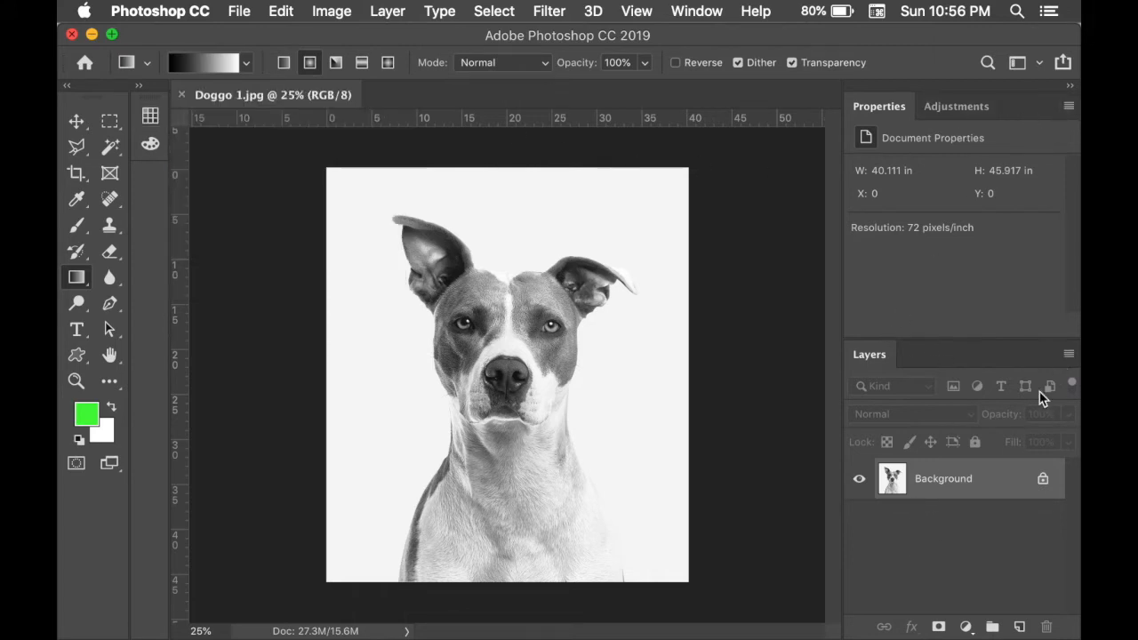
Examine the Layers panel's option menu and the context menus of its empty area and the Background layer
{"action": "left_click", "coordinate": [1069, 354]}
{"action": "left_click", "coordinate": [1074, 357]}
{"action": "right_click", "coordinate": [946, 529]}
{"action": "left_click", "coordinate": [987, 530]}
{"action": "right_click", "coordinate": [957, 487]}
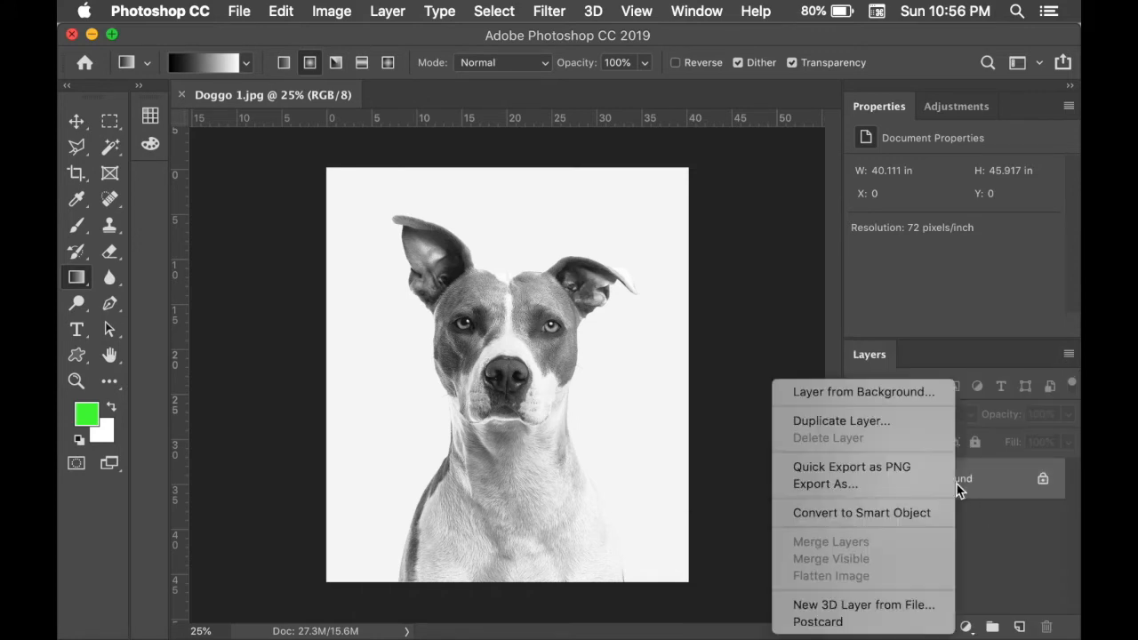
Compare the context menus of the Background layer's thumbnail and name with the one for the empty area below
{"action": "left_click", "coordinate": [1008, 525]}
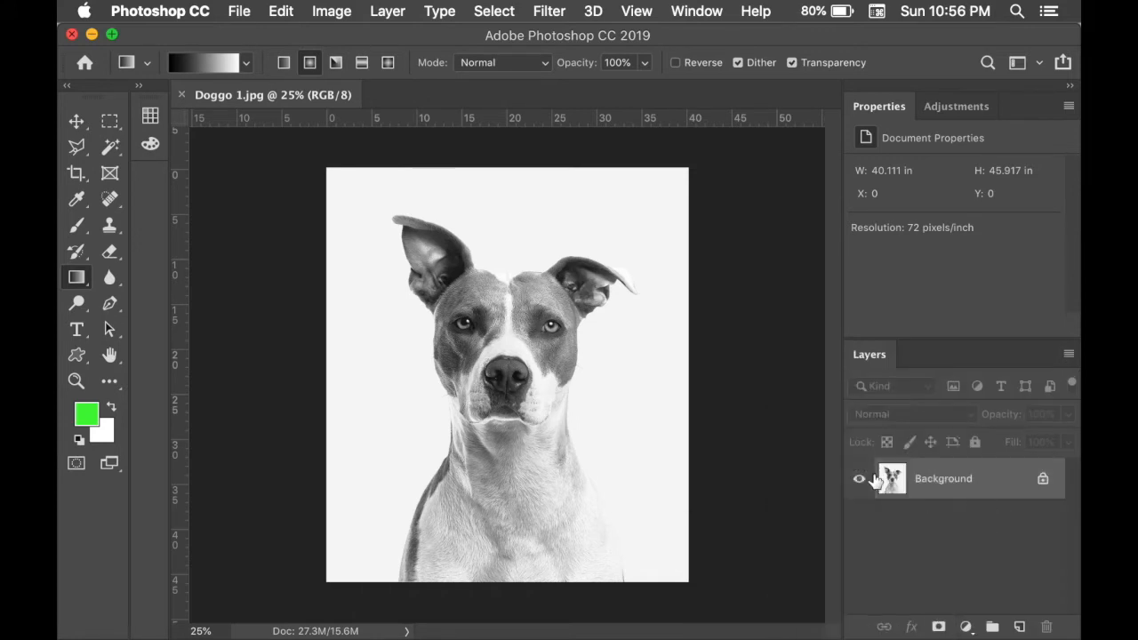
{"action": "right_click", "coordinate": [887, 481]}
{"action": "left_click", "coordinate": [873, 532]}
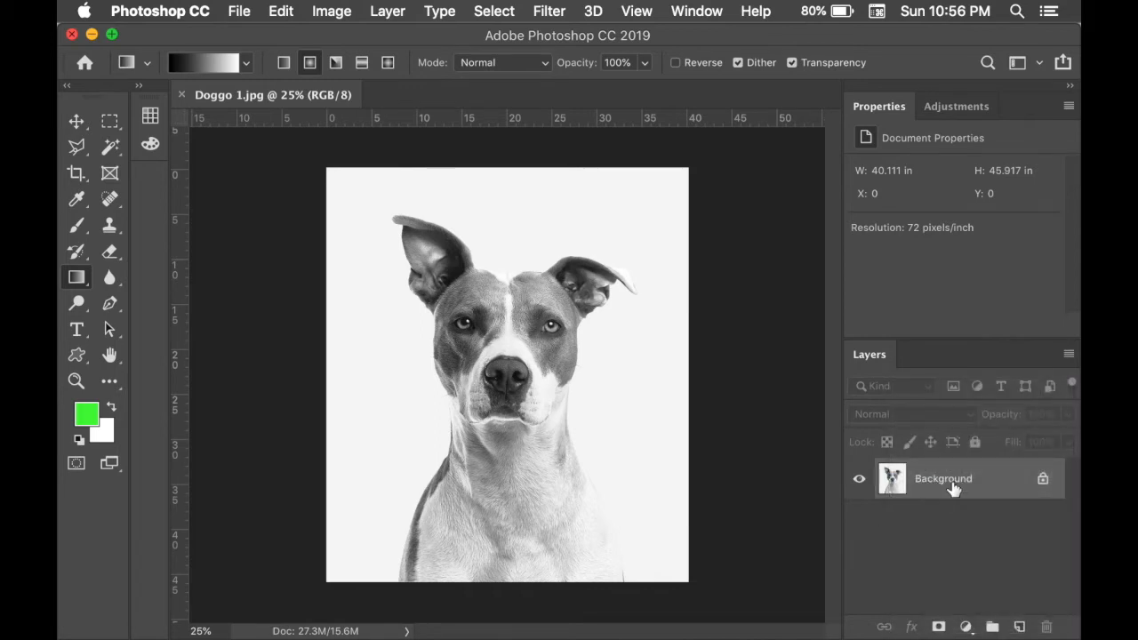
{"action": "right_click", "coordinate": [900, 482]}
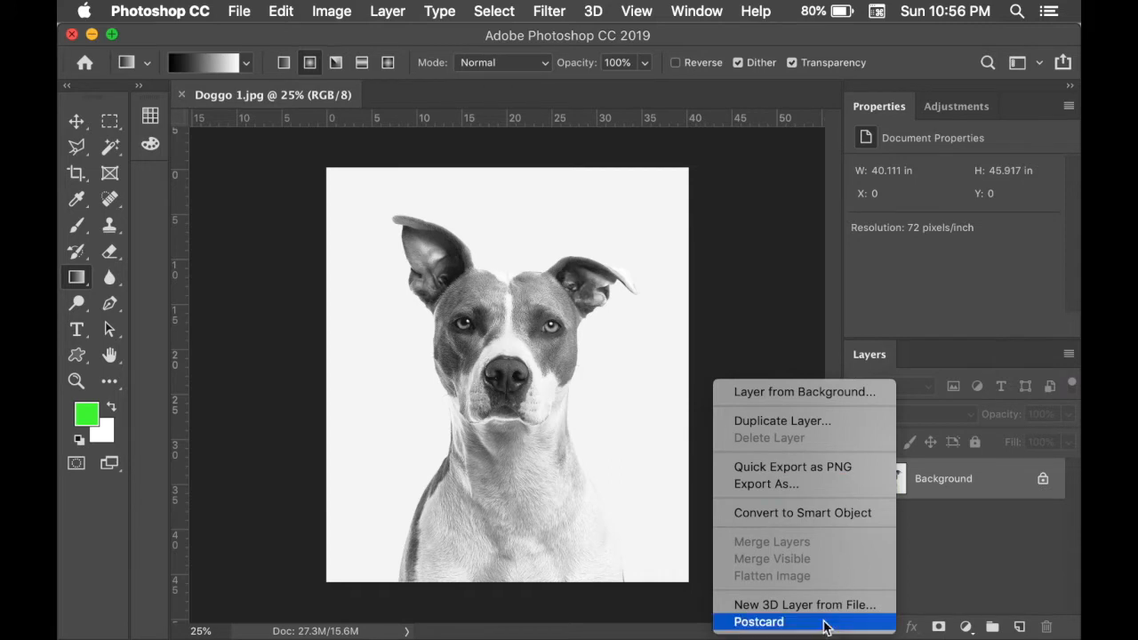
{"action": "left_click", "coordinate": [947, 535]}
{"action": "right_click", "coordinate": [954, 487]}
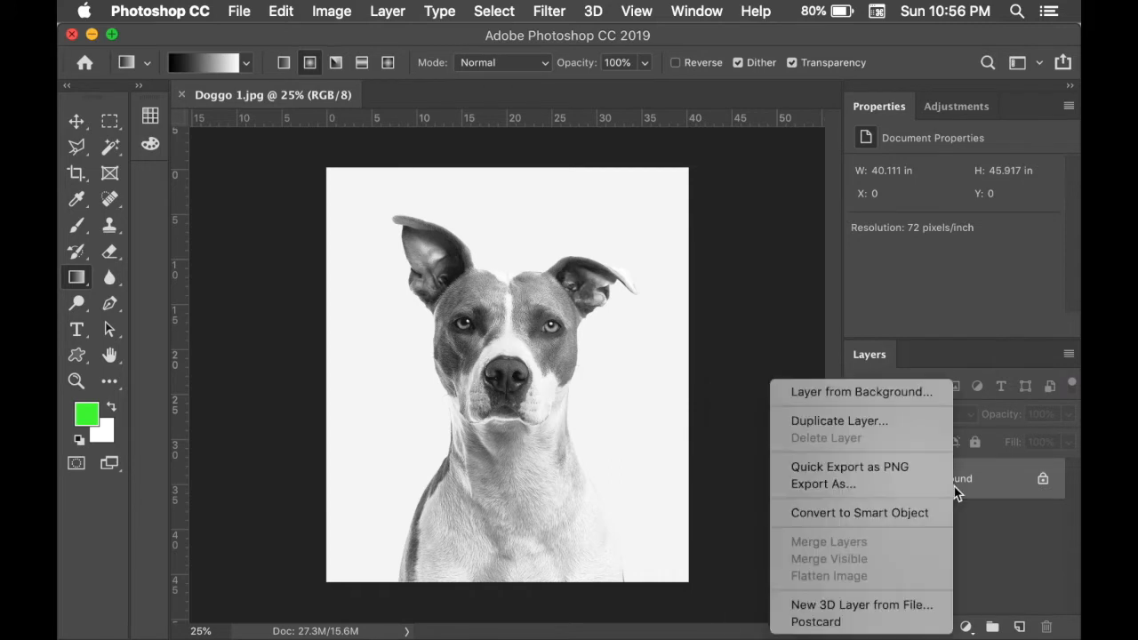
{"action": "left_click", "coordinate": [979, 517]}
{"action": "right_click", "coordinate": [981, 518]}
{"action": "left_click", "coordinate": [1026, 496]}
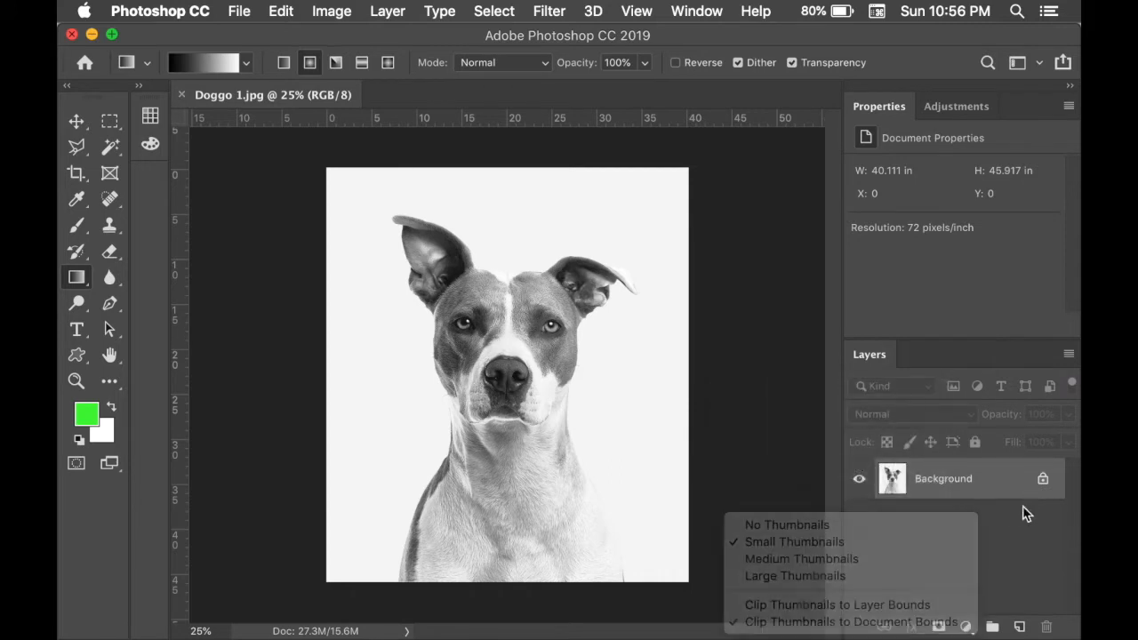
Unlock the Background layer, and examine the unlocked layer's context menu and the Layers panel's option menu without choosing anything
{"action": "left_click", "coordinate": [1042, 481]}
{"action": "right_click", "coordinate": [936, 477]}
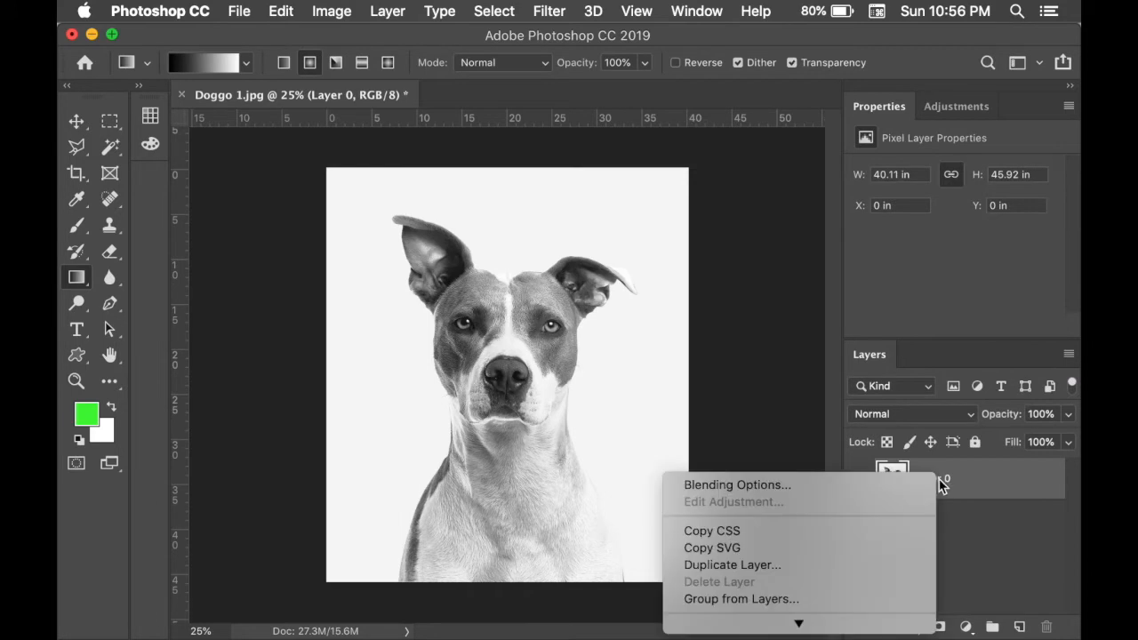
{"action": "scroll", "coordinate": [816, 598], "scroll_direction": "down", "scroll_amount": 10}
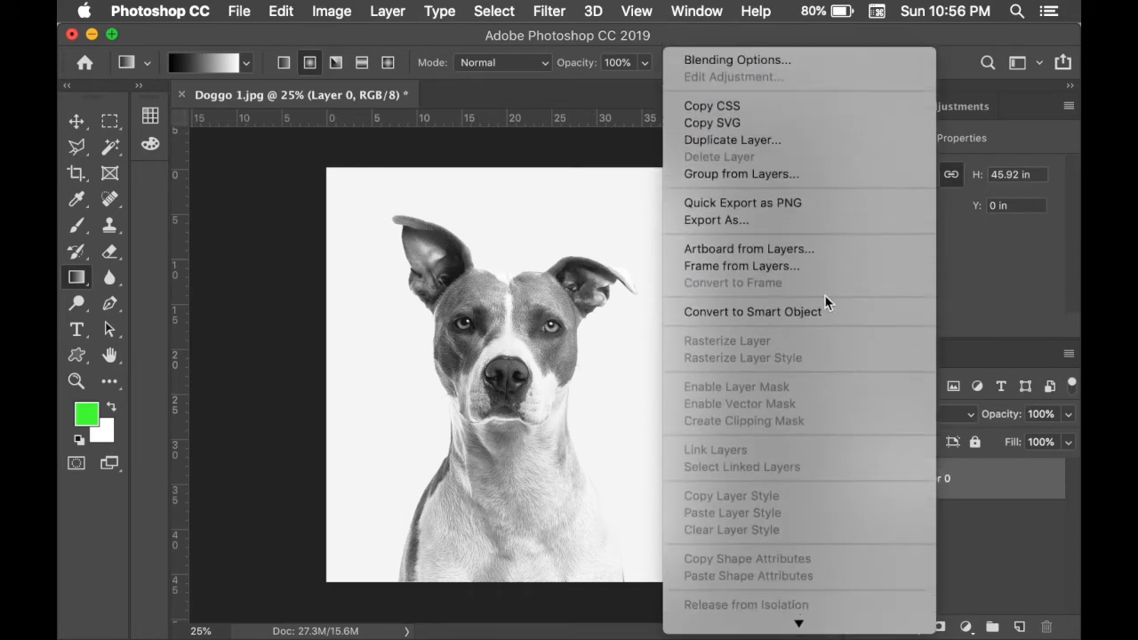
{"action": "left_click", "coordinate": [980, 510]}
{"action": "right_click", "coordinate": [960, 488]}
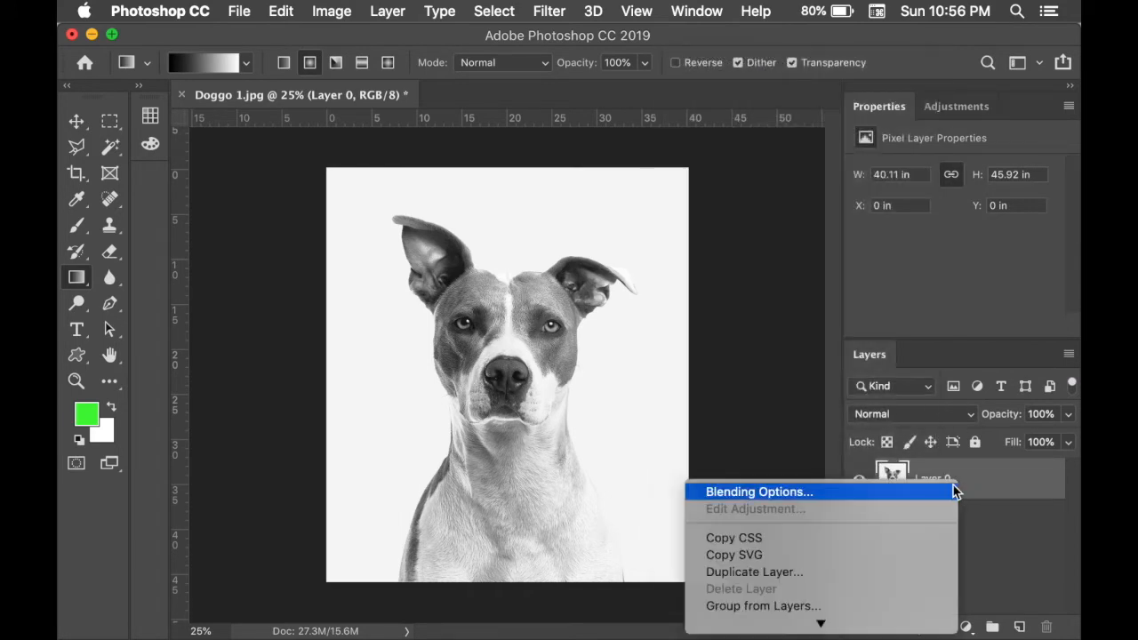
{"action": "left_click", "coordinate": [990, 579]}
{"action": "left_click", "coordinate": [1070, 356]}
{"action": "scroll", "coordinate": [827, 480], "scroll_direction": "down", "scroll_amount": 10}
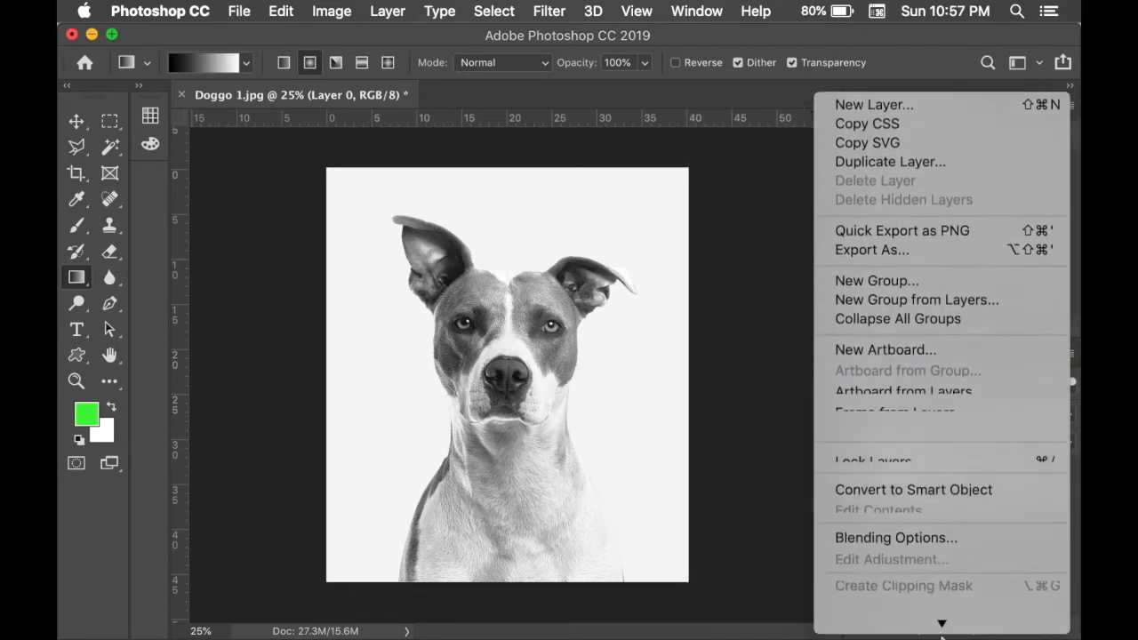
{"action": "left_click", "coordinate": [797, 460]}
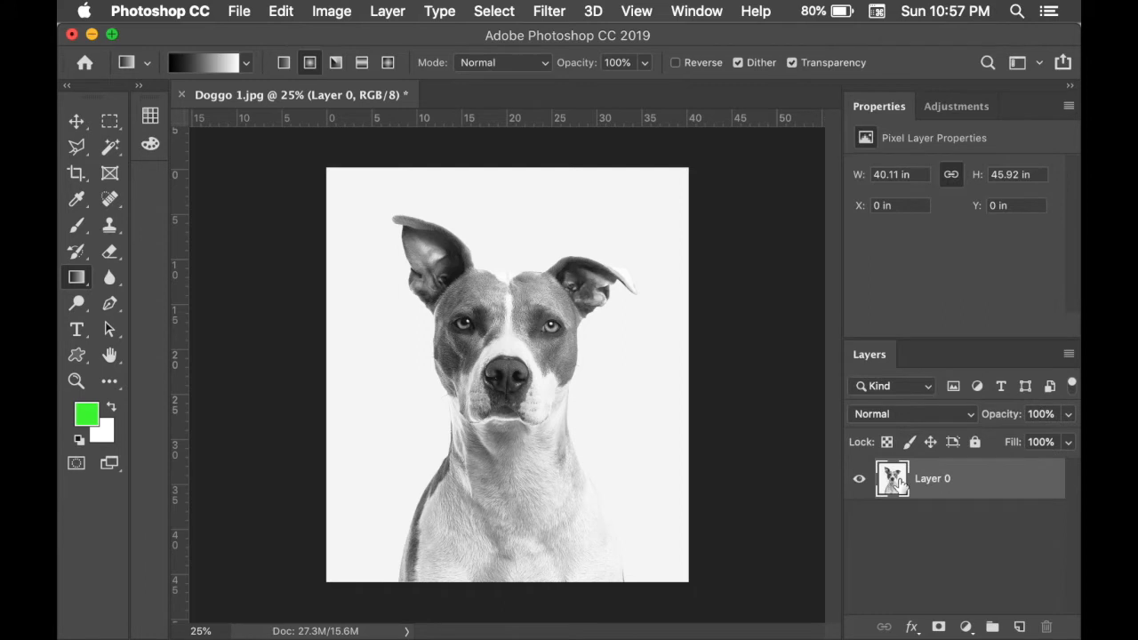
Set the layer thumbnails to Large Thumbnails and dock the Layers panel as its own full-height column beside the Properties group
{"action": "right_click", "coordinate": [898, 478]}
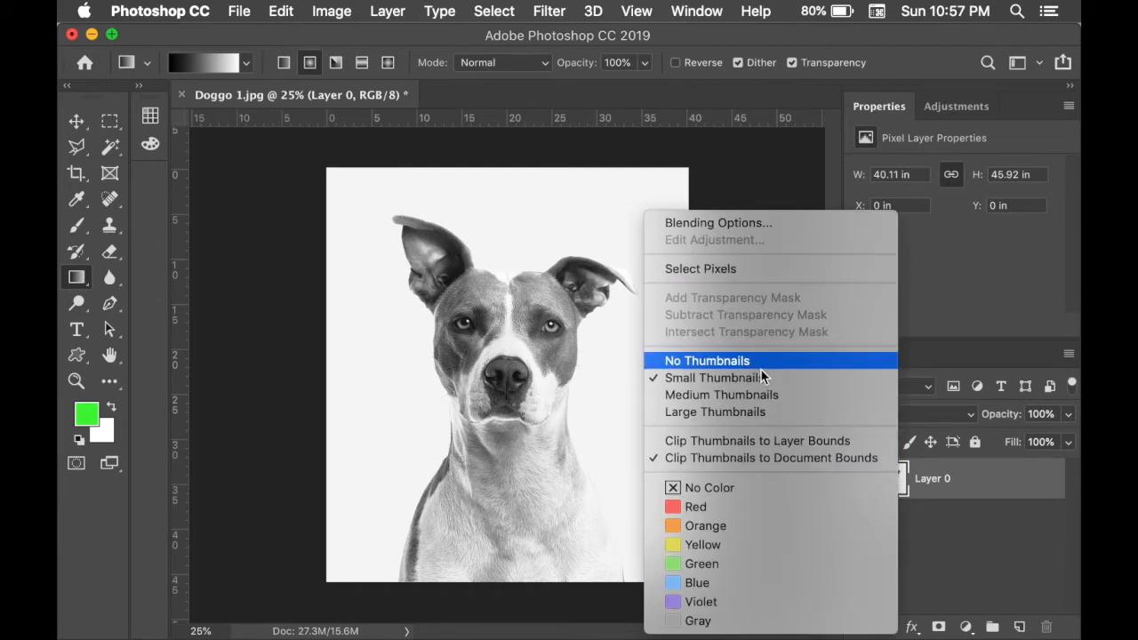
{"action": "left_click", "coordinate": [749, 413]}
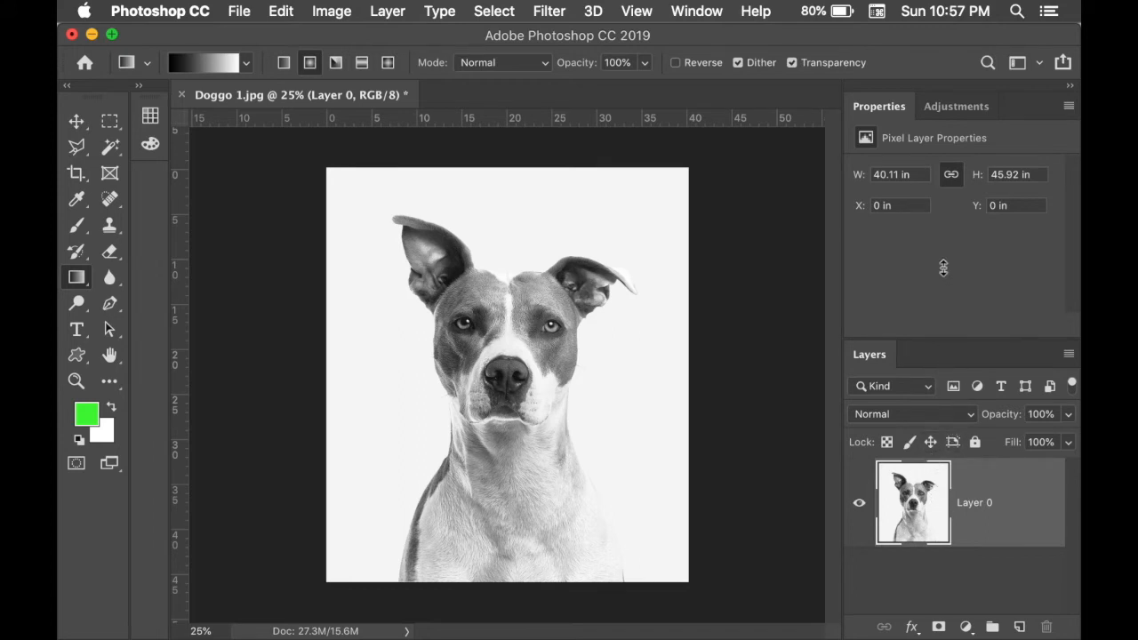
{"action": "left_click_drag", "start_coordinate": [876, 345], "coordinate": [585, 163]}
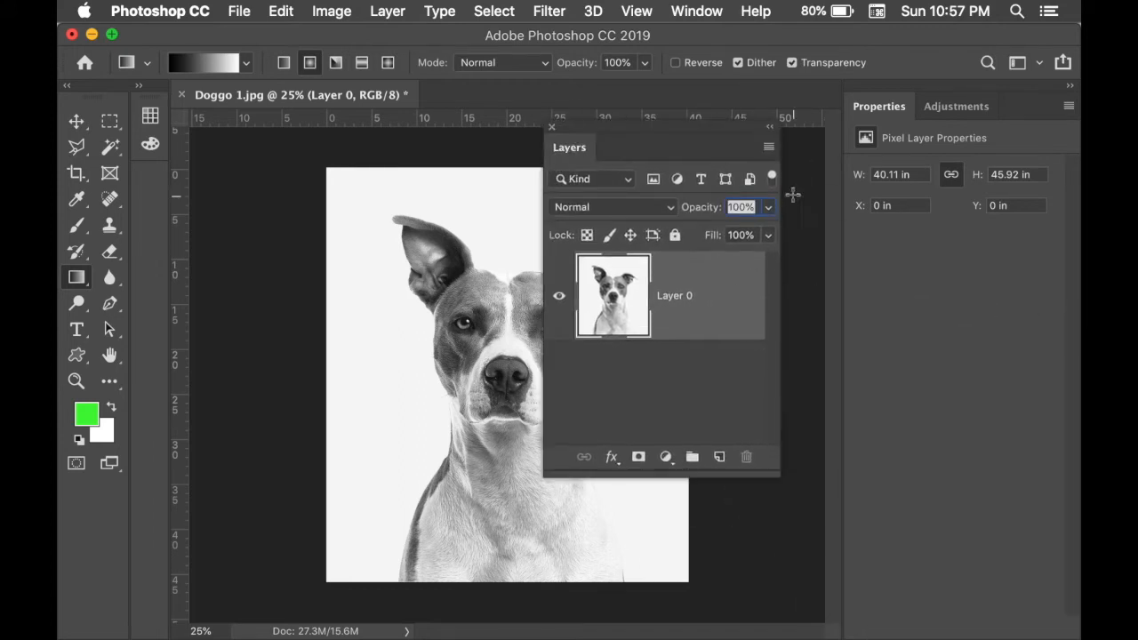
{"action": "left_click_drag", "start_coordinate": [841, 215], "coordinate": [860, 216]}
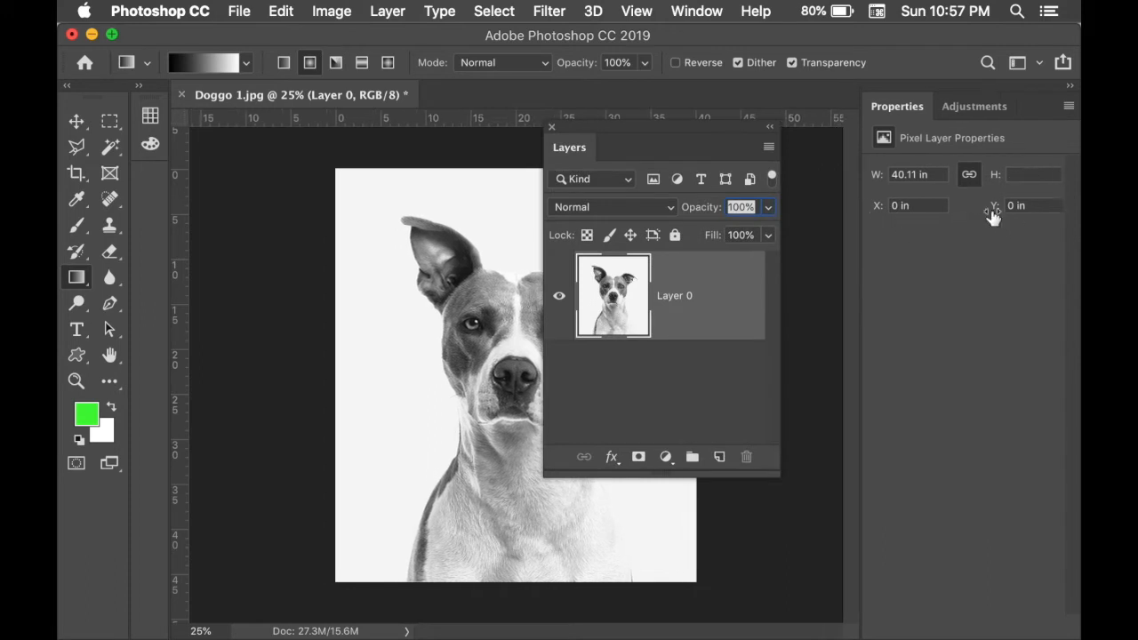
{"action": "left_click_drag", "start_coordinate": [686, 134], "coordinate": [850, 185]}
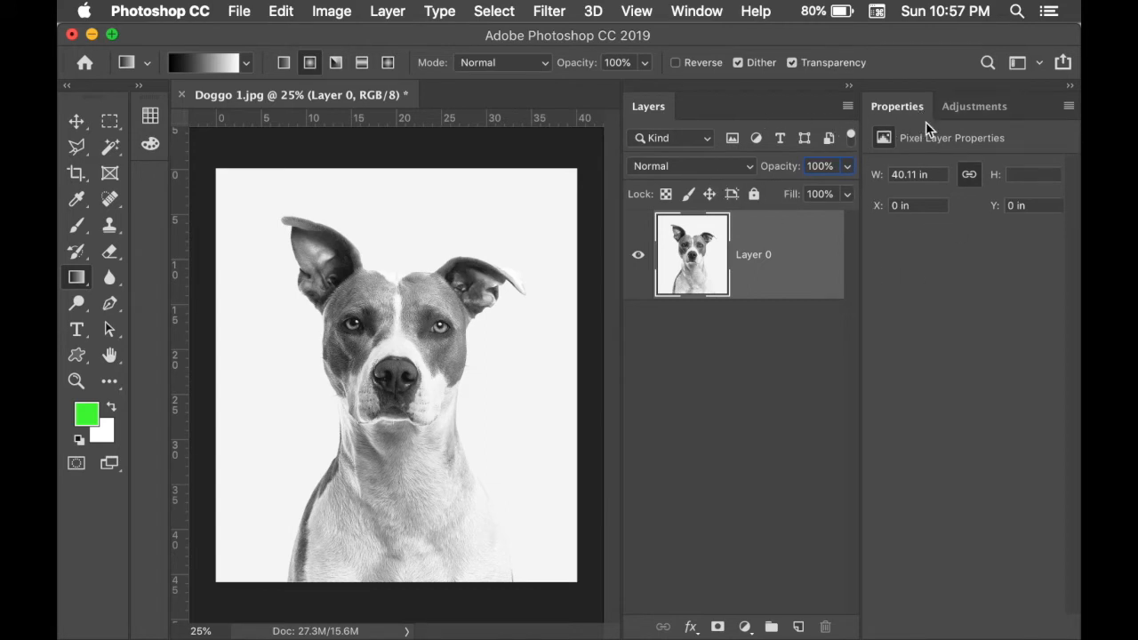
Collapse the Properties and Adjustments group and narrow its column to show icons only
{"action": "left_click", "coordinate": [975, 106]}
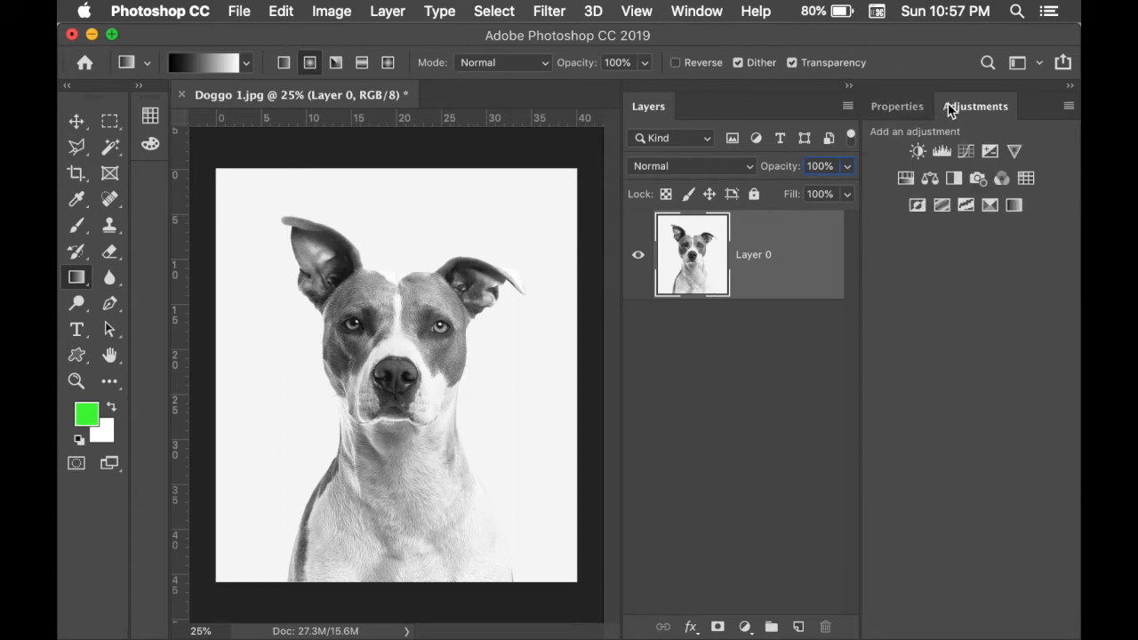
{"action": "left_click_drag", "start_coordinate": [858, 194], "coordinate": [871, 199]}
{"action": "left_click", "coordinate": [1067, 87]}
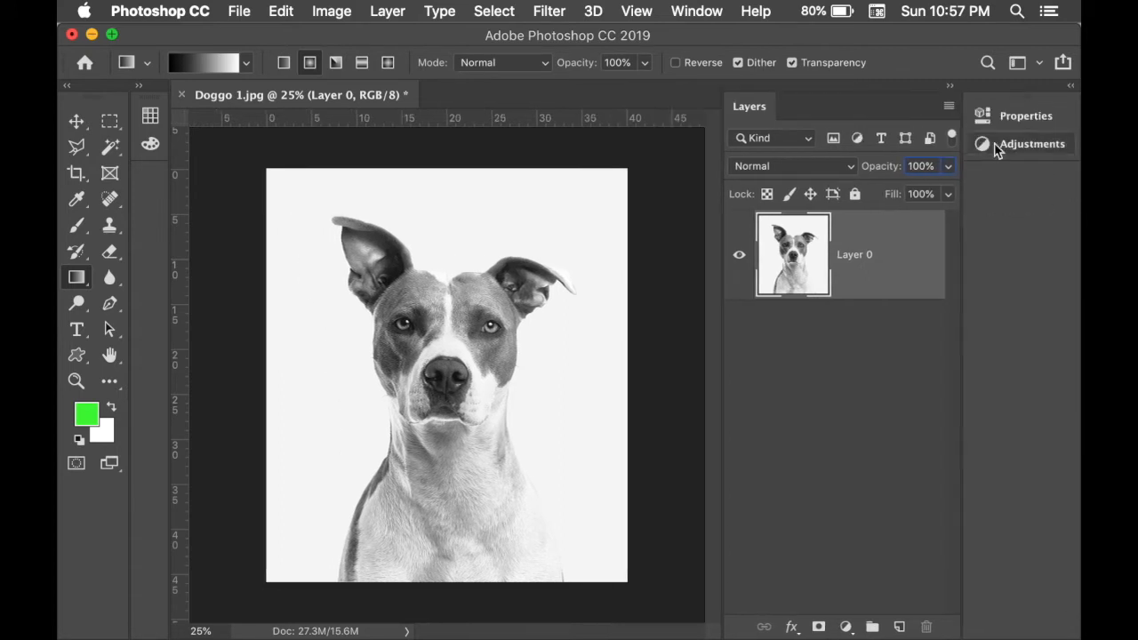
{"action": "left_click_drag", "start_coordinate": [975, 227], "coordinate": [1021, 228]}
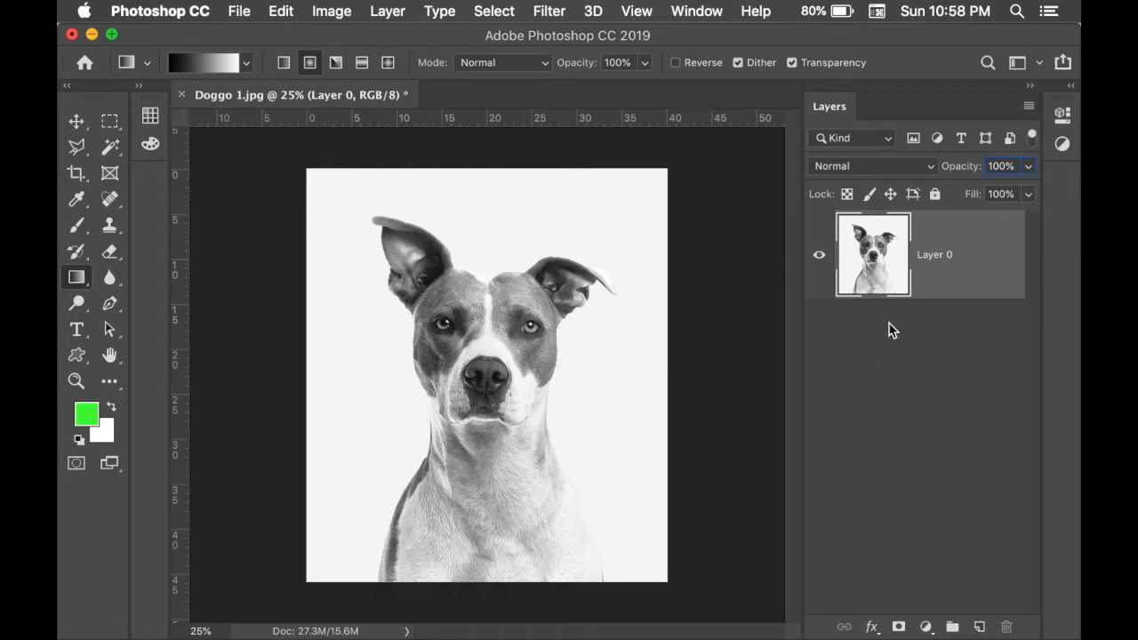
Try the layer-kind filters with pixel layers excluded and included, and turn layer filtering off with Layer 0 selected
{"action": "left_click", "coordinate": [937, 139]}
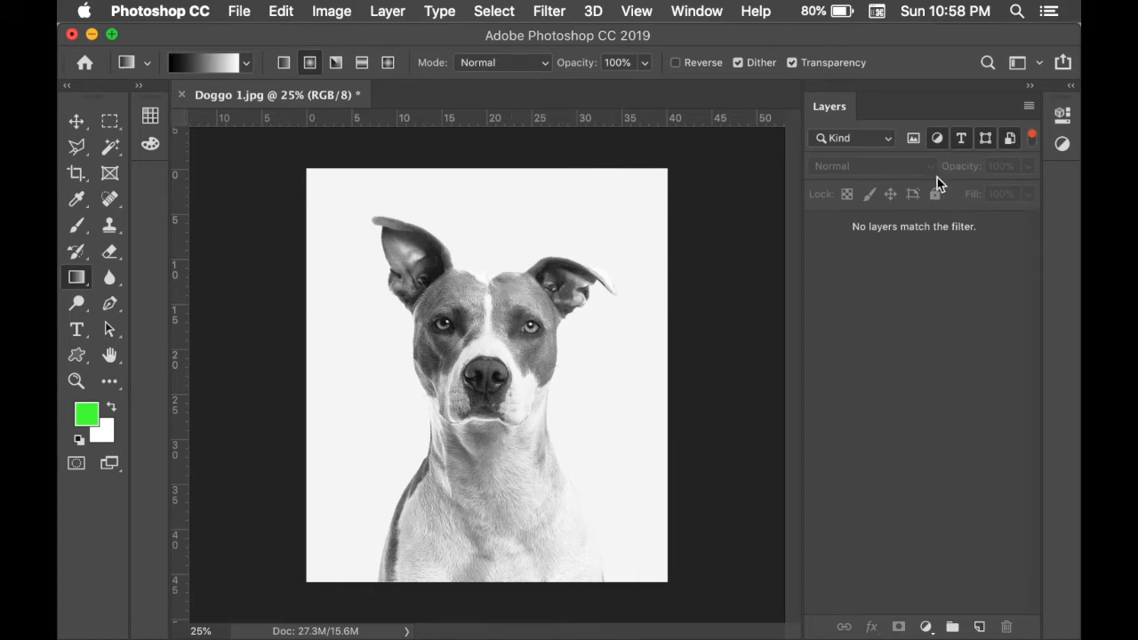
{"action": "left_click", "coordinate": [911, 143]}
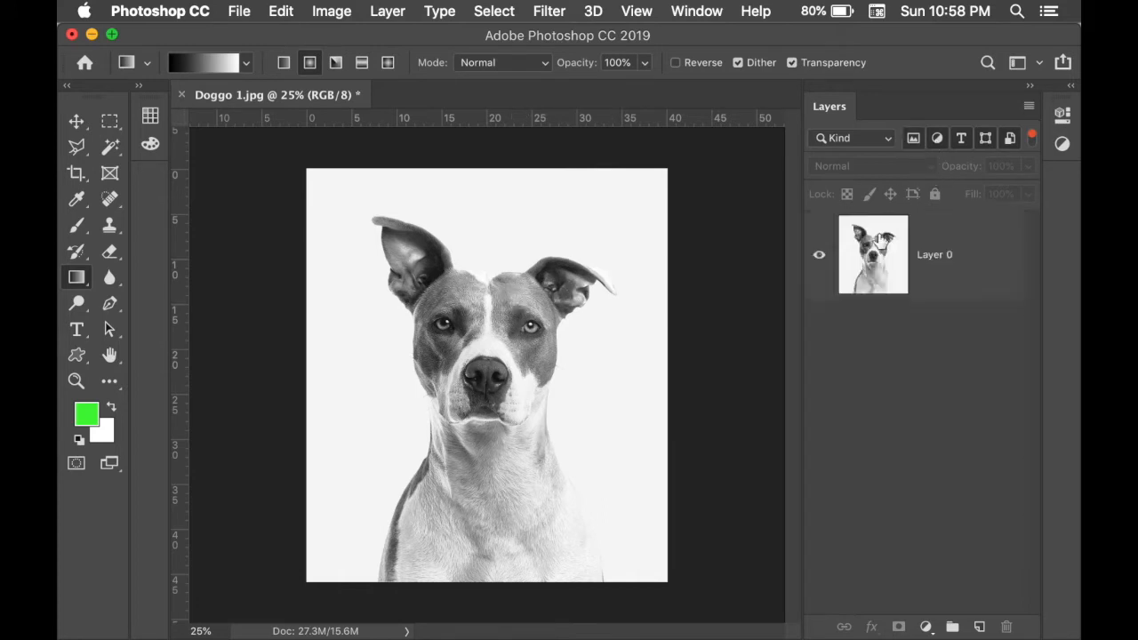
{"action": "left_click", "coordinate": [911, 144]}
{"action": "left_click", "coordinate": [1031, 142]}
{"action": "left_click", "coordinate": [1031, 144]}
{"action": "left_click", "coordinate": [1032, 143]}
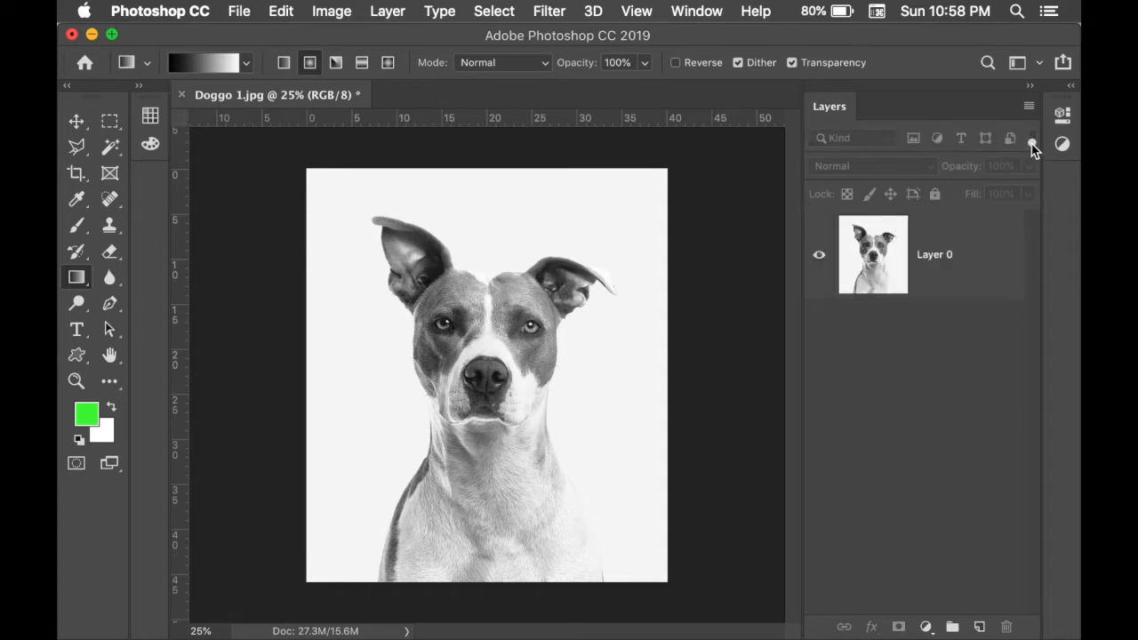
{"action": "left_click", "coordinate": [1032, 144]}
{"action": "left_click", "coordinate": [1032, 144]}
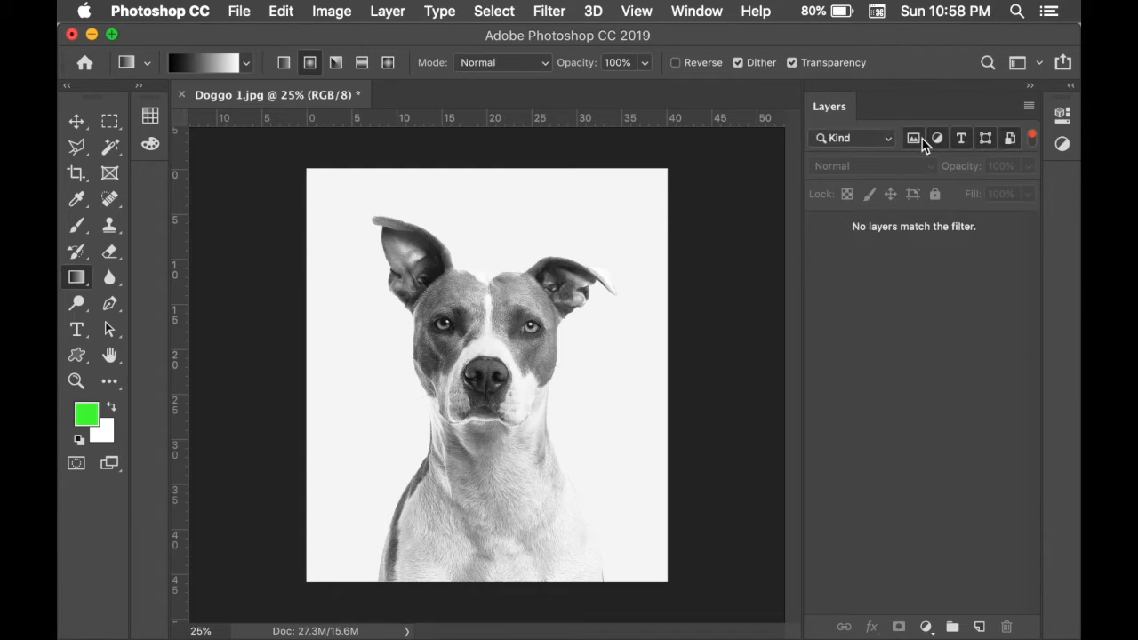
{"action": "left_click", "coordinate": [922, 139]}
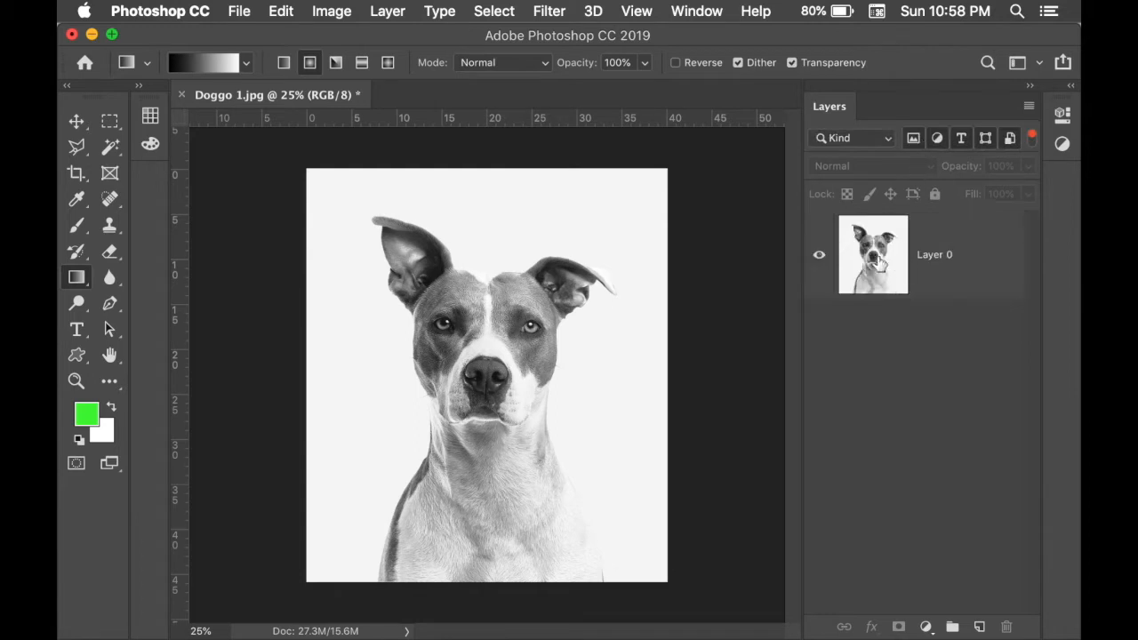
{"action": "left_click", "coordinate": [1031, 139]}
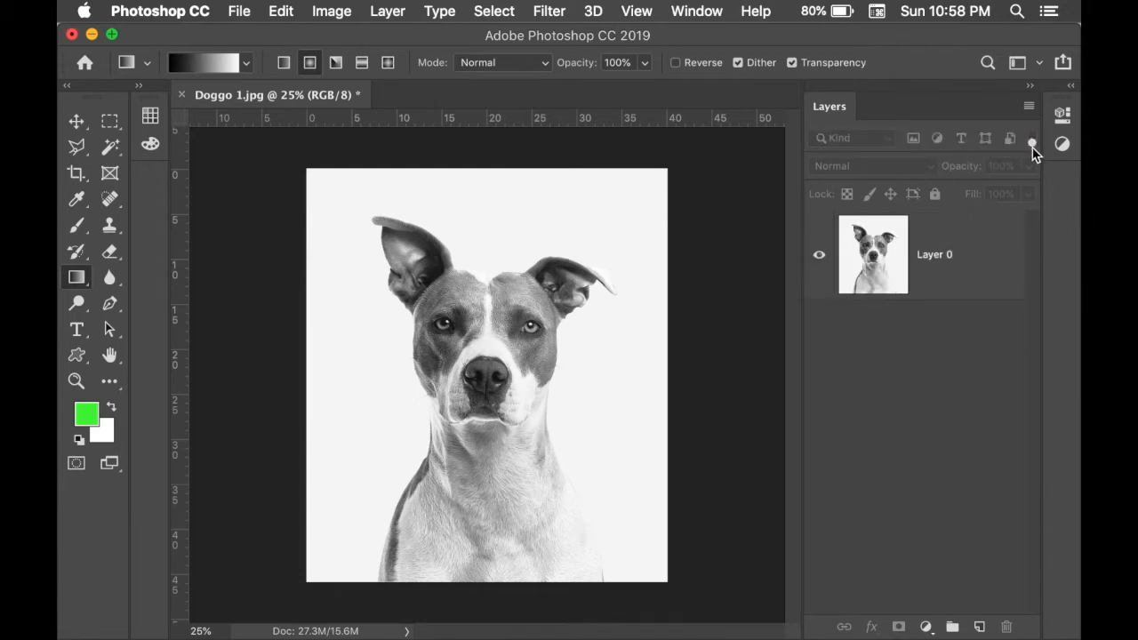
{"action": "left_click", "coordinate": [916, 246]}
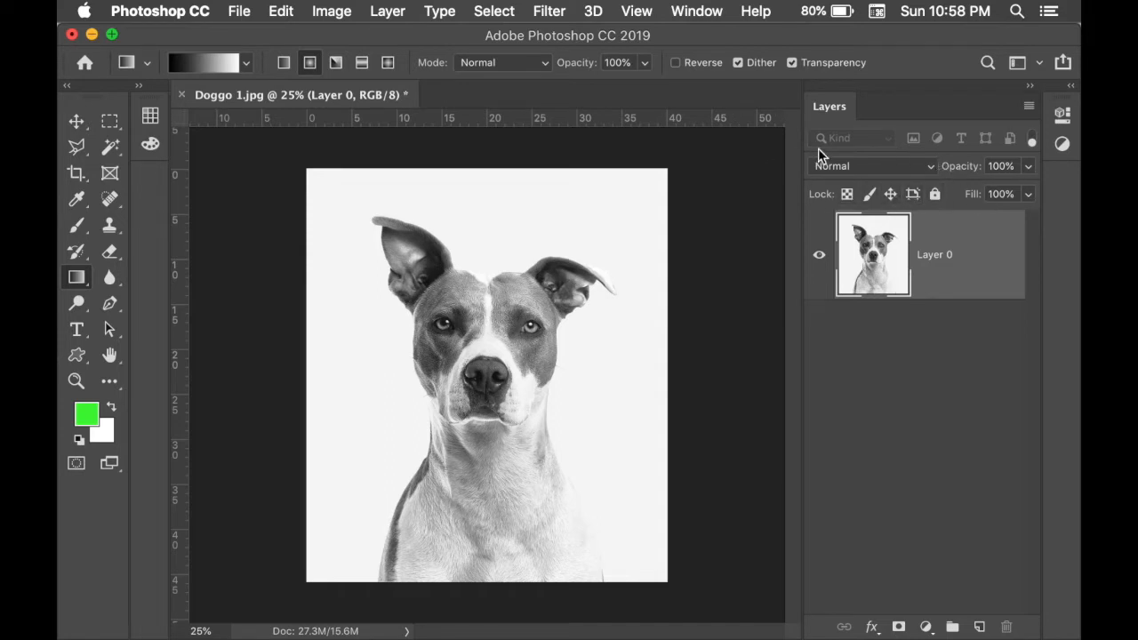
Examine the Layers panel's option menu and Layer 0's context menu, and close both without choosing anything
{"action": "left_click", "coordinate": [1028, 107]}
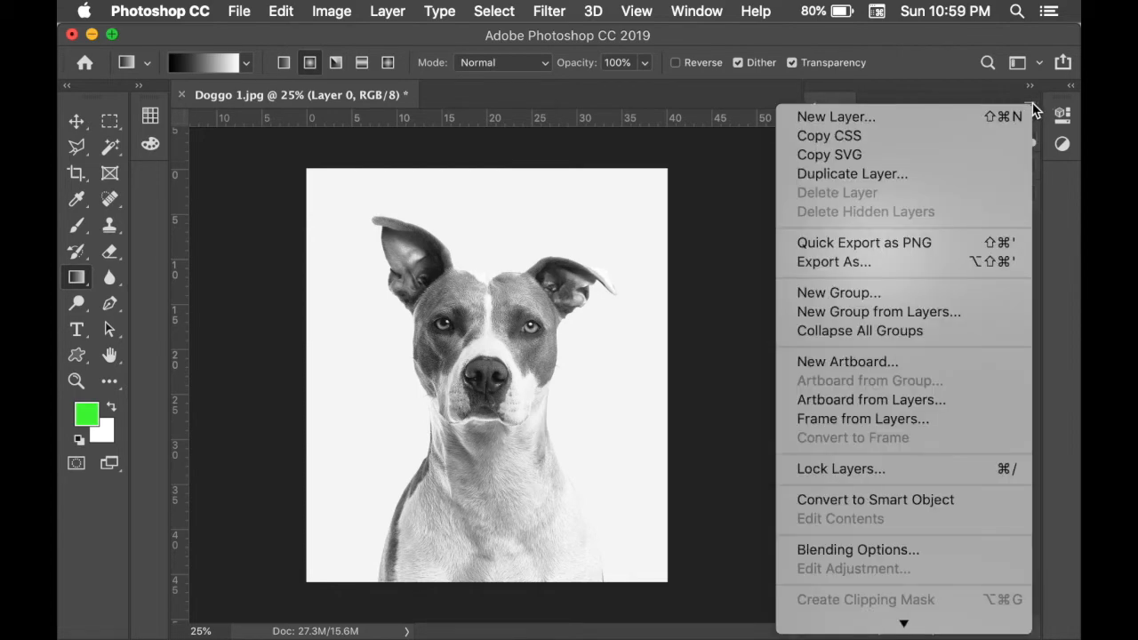
{"action": "left_click", "coordinate": [1031, 108]}
{"action": "right_click", "coordinate": [964, 244]}
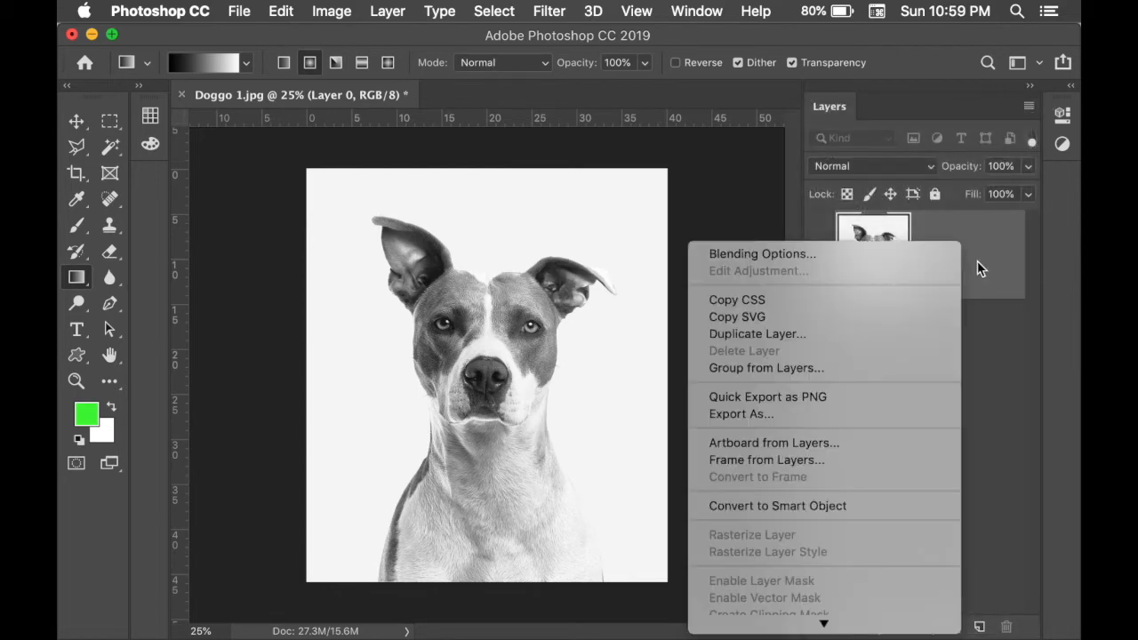
{"action": "left_click", "coordinate": [980, 409]}
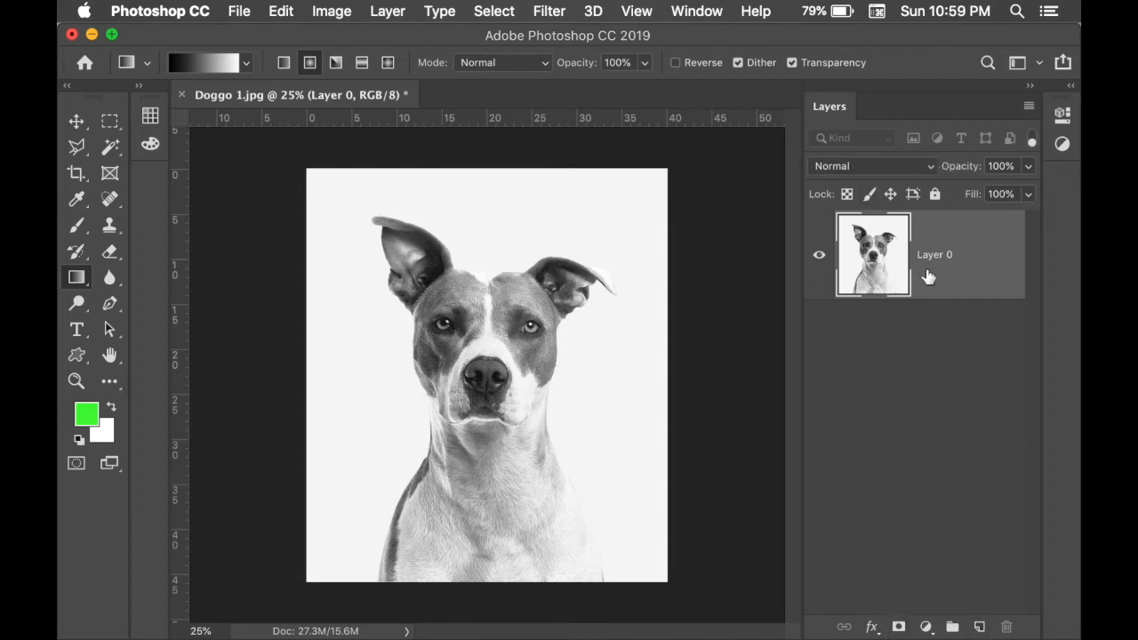
Add four new empty layers above Layer 0
{"action": "left_click", "coordinate": [978, 627]}
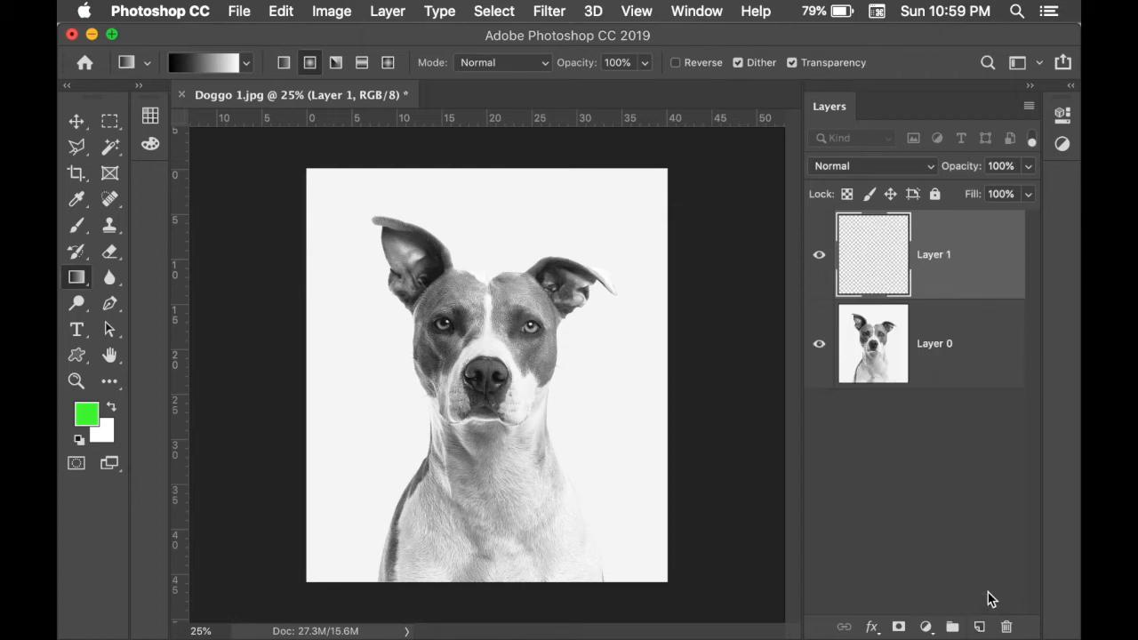
{"action": "left_click", "coordinate": [980, 628]}
{"action": "left_click", "coordinate": [980, 628]}
{"action": "left_click", "coordinate": [980, 627]}
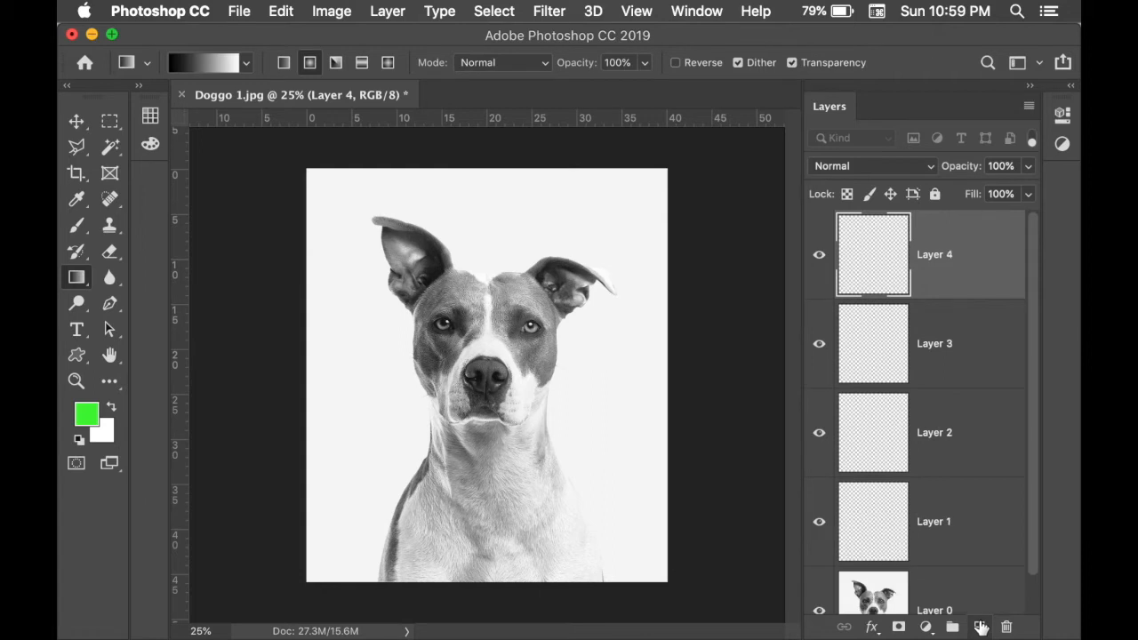
Select Layers 2, 3 and 4 one at a time, and return to Layer 2 by way of Layer 3
{"action": "left_click", "coordinate": [933, 416]}
{"action": "left_click", "coordinate": [941, 356]}
{"action": "left_click", "coordinate": [935, 261]}
{"action": "left_click", "coordinate": [935, 343]}
{"action": "left_click", "coordinate": [941, 444]}
Select Layer 4 and add Layer 2, Layer 1 and Layer 3 individually to the selection
{"action": "left_click", "coordinate": [953, 284]}
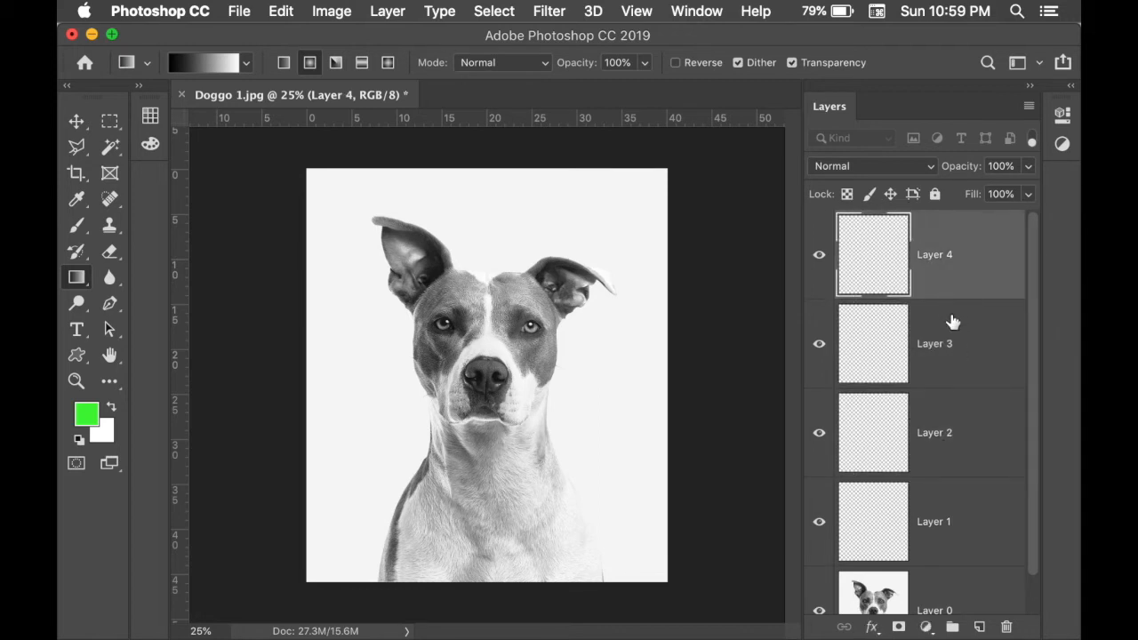
{"action": "left_click", "coordinate": [960, 464], "text": "super"}
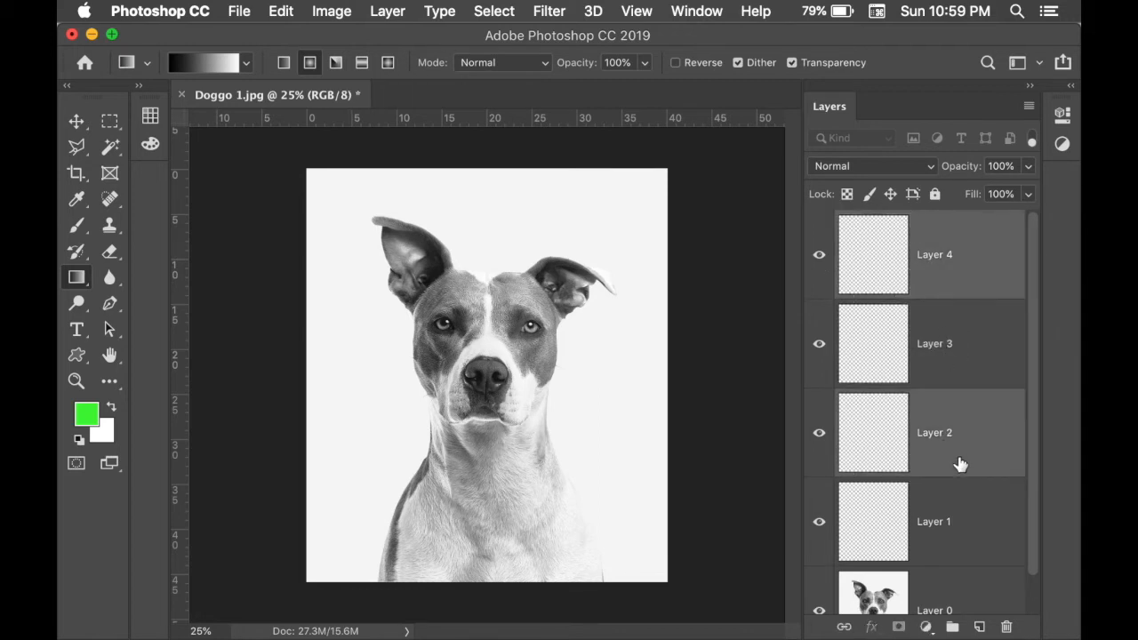
{"action": "left_click", "coordinate": [961, 517], "text": "super"}
{"action": "left_click", "coordinate": [962, 352], "text": "super"}
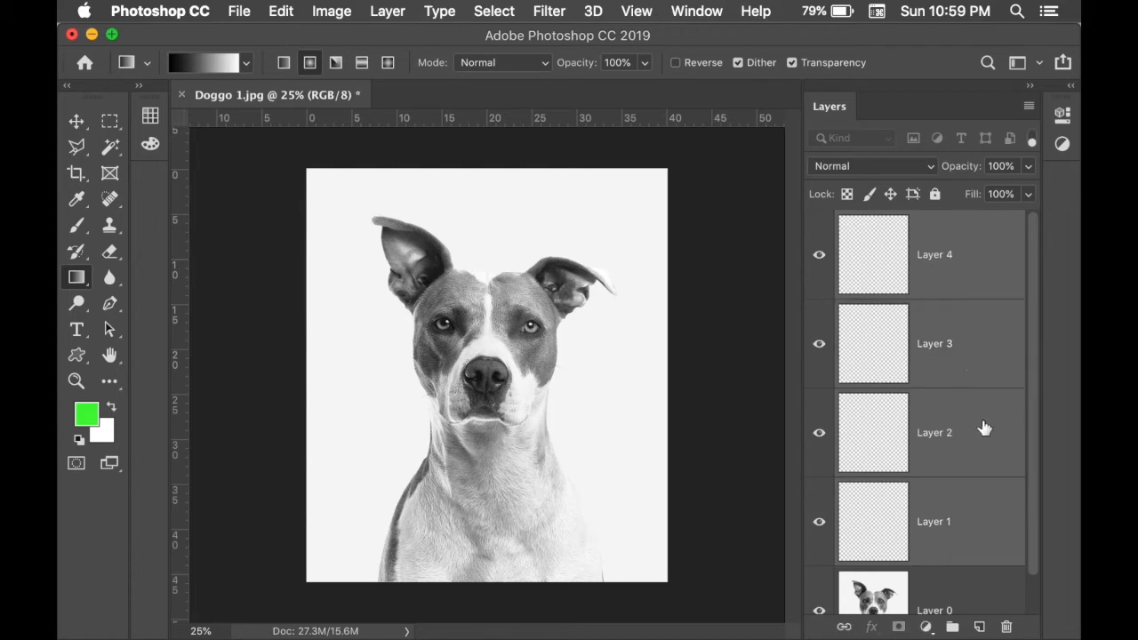
Select the range from Layer 4 to Layer 1, and replace it with the range from Layer 4 to Layer 2
{"action": "left_click", "coordinate": [956, 275]}
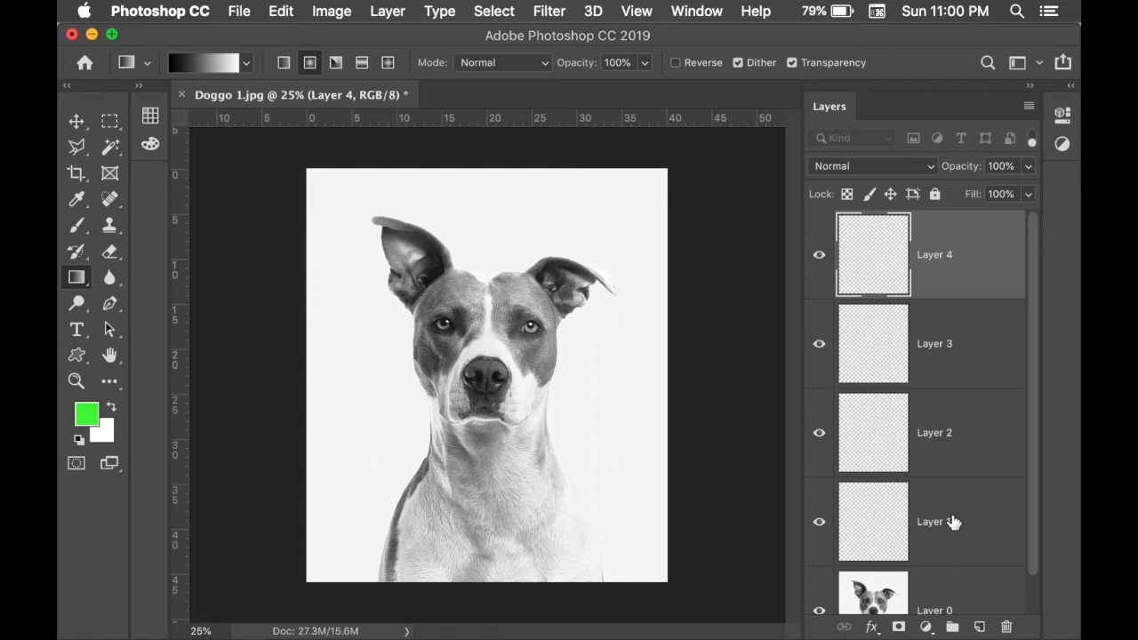
{"action": "left_click", "coordinate": [953, 522], "text": "shift"}
{"action": "left_click", "coordinate": [934, 295]}
{"action": "left_click", "coordinate": [946, 433], "text": "shift"}
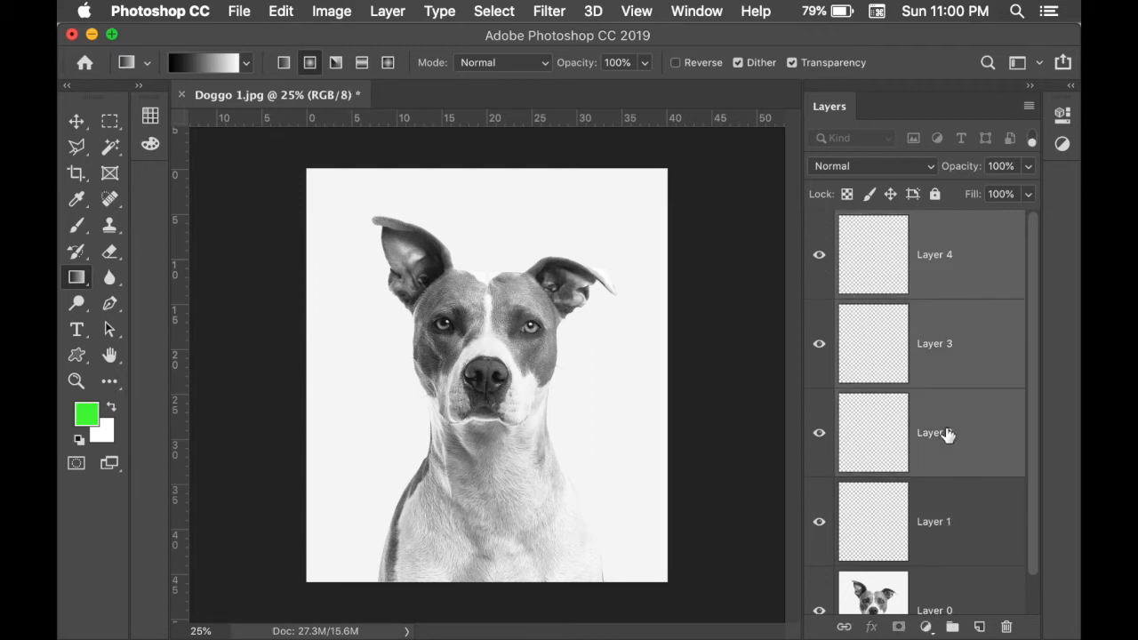
Select the range from Layer 4 to Layer 1, and replace it with non-adjacent selections, finishing with only Layers 1 and 3
{"action": "left_click", "coordinate": [934, 277]}
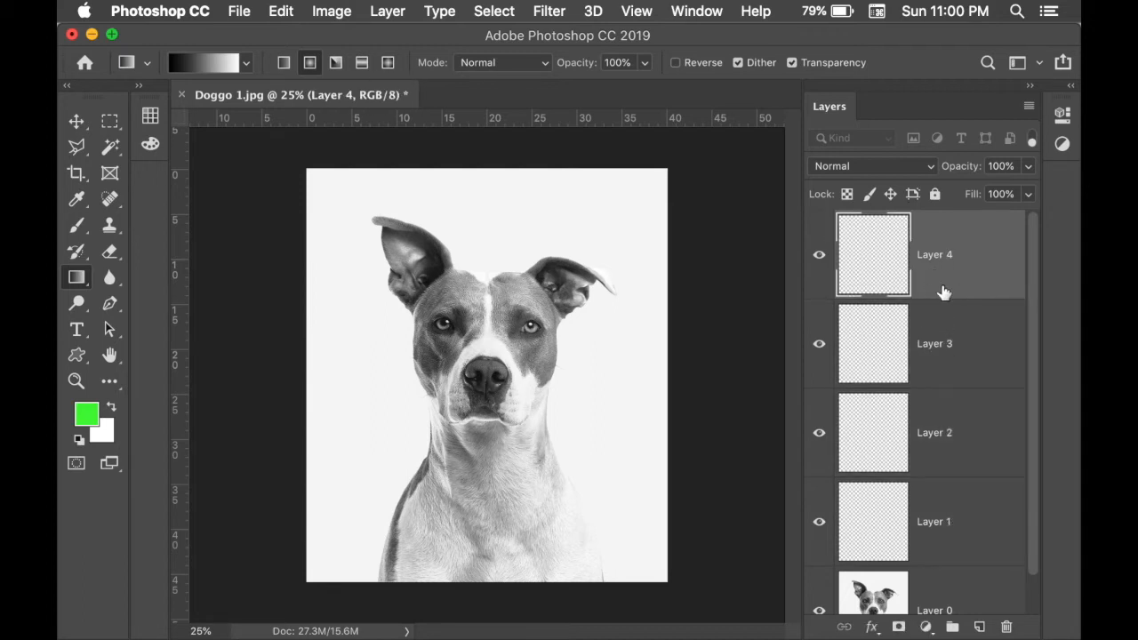
{"action": "left_click", "coordinate": [966, 540], "text": "shift"}
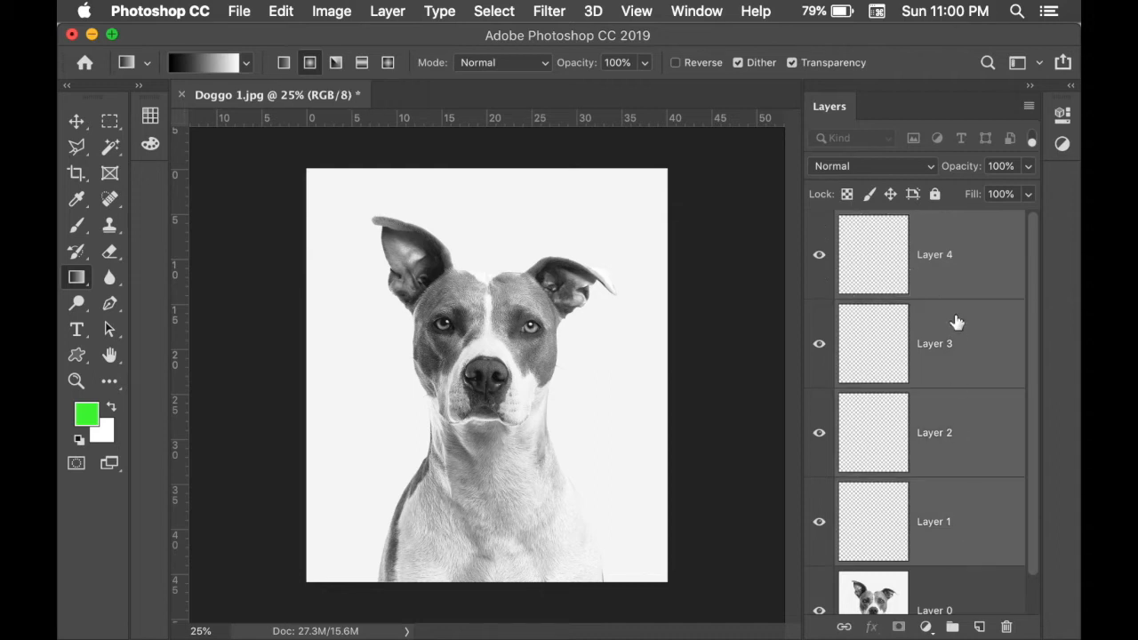
{"action": "left_click", "coordinate": [963, 472]}
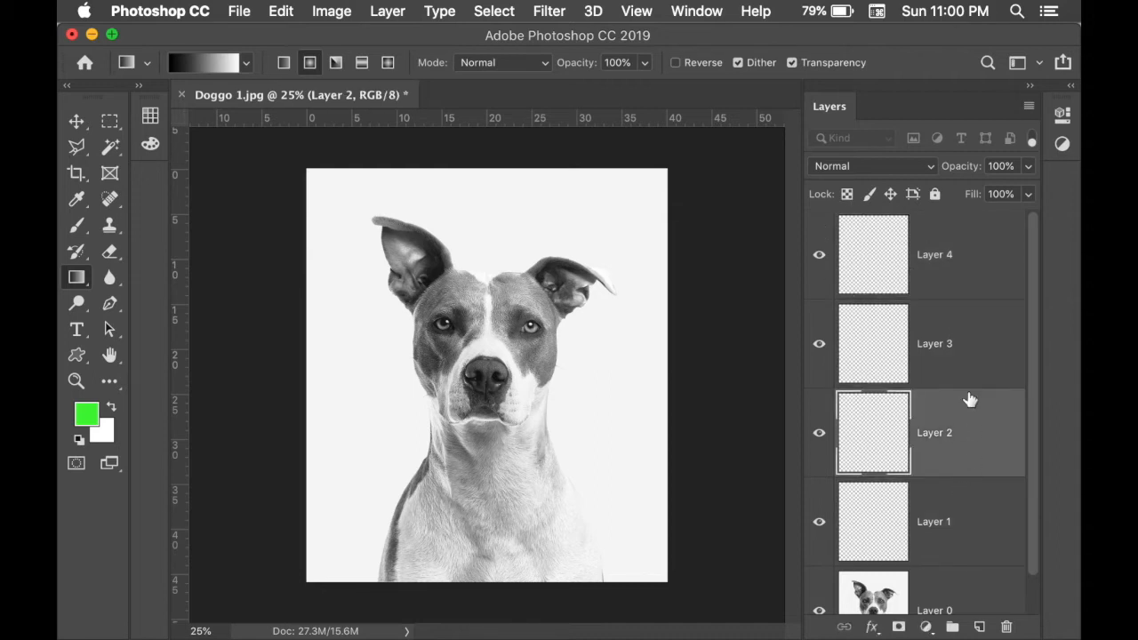
{"action": "left_click", "coordinate": [955, 284], "text": "super"}
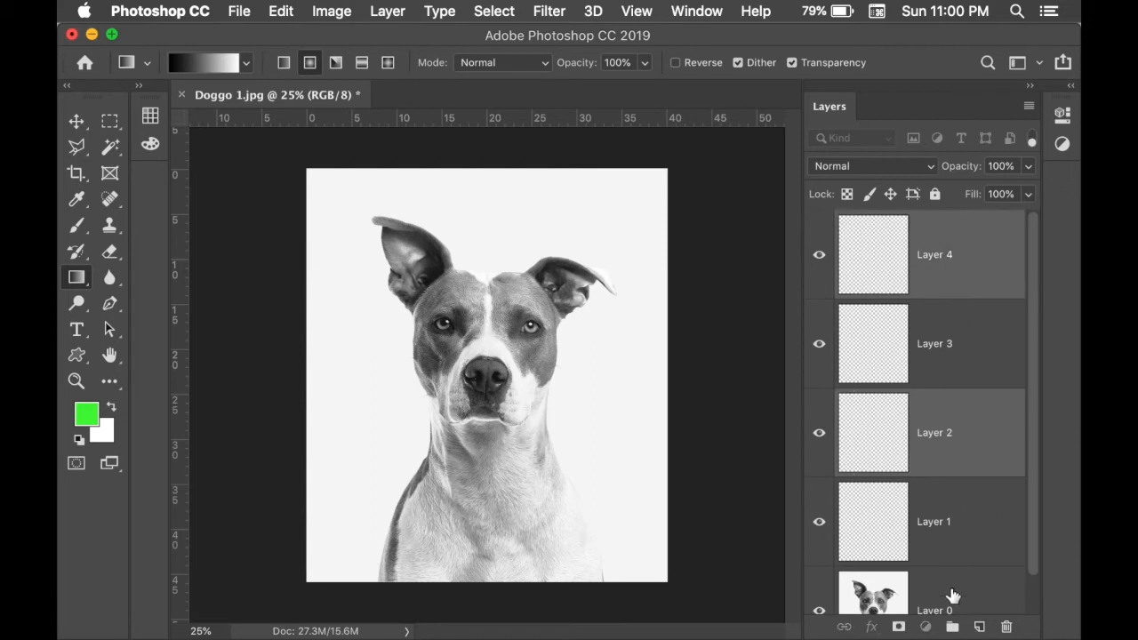
{"action": "left_click", "coordinate": [954, 593], "text": "super"}
{"action": "left_click", "coordinate": [966, 503]}
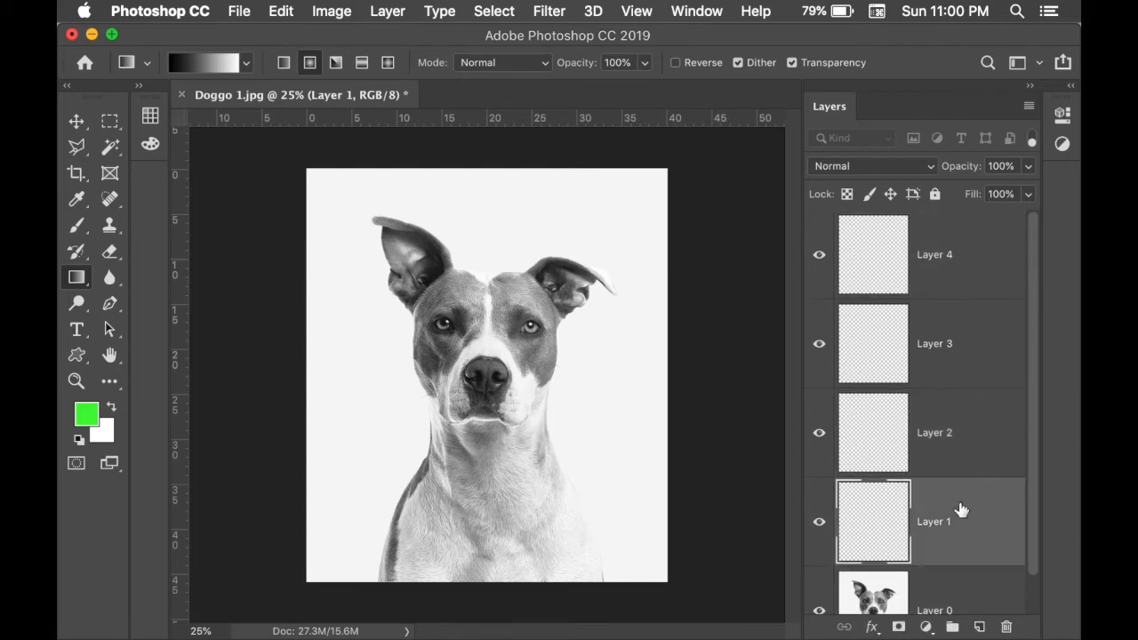
{"action": "left_click", "coordinate": [968, 350], "text": "super"}
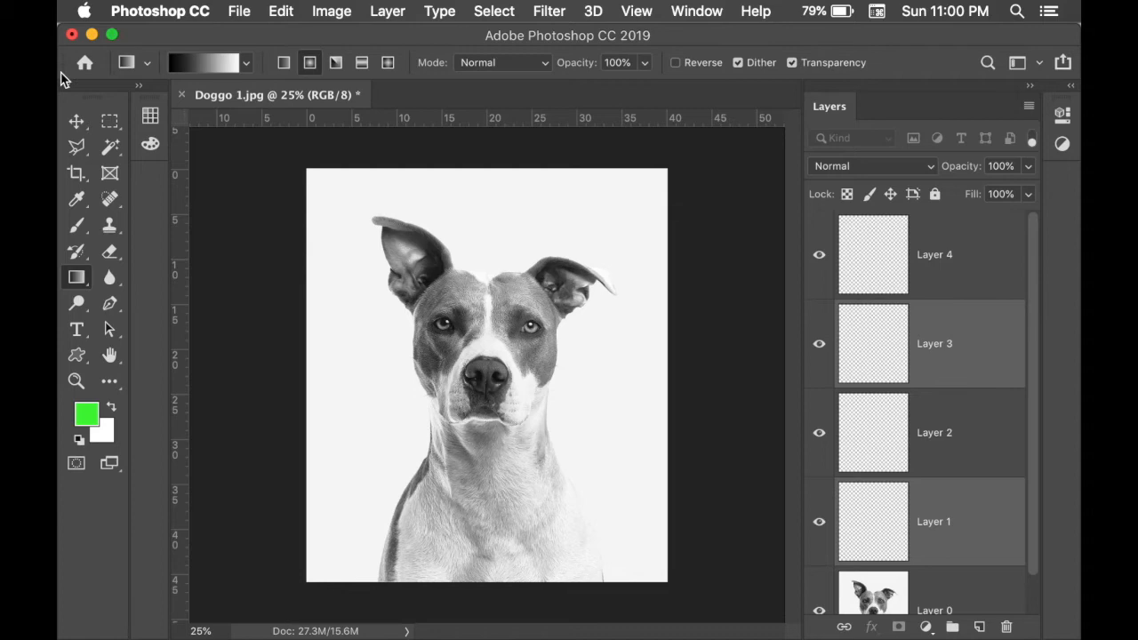
Minimize Photoshop and try multiple file selection in Finder's Doggo folder, selecting Doggo 3.jpg and adding Doggo 1.jpg
{"action": "left_click", "coordinate": [92, 34]}
{"action": "left_click", "coordinate": [377, 422]}
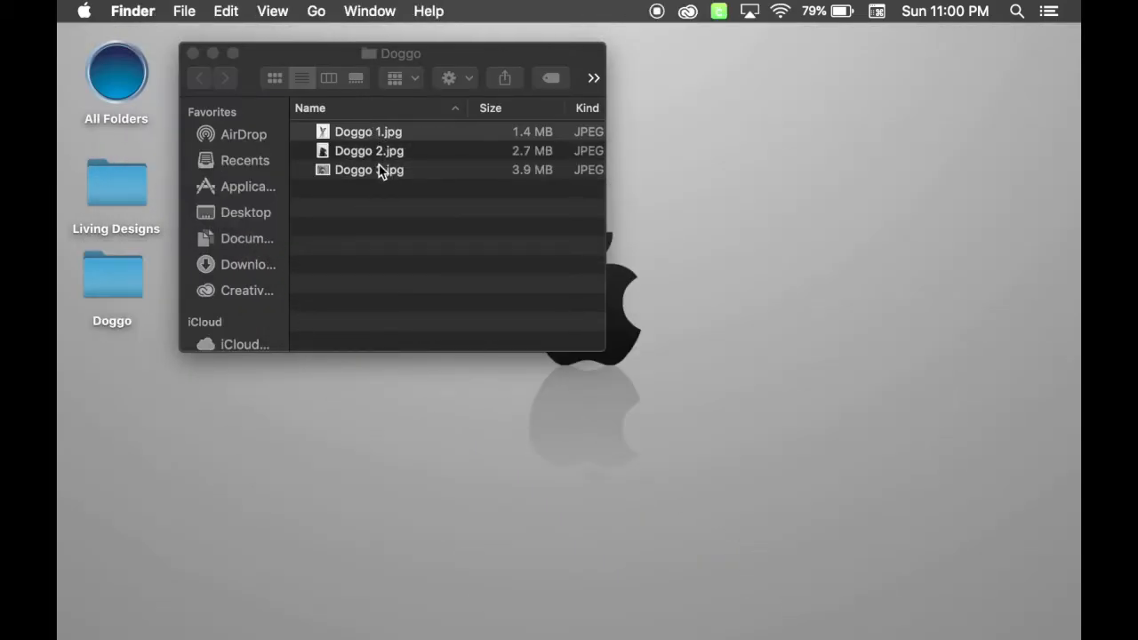
{"action": "left_click", "coordinate": [347, 130]}
{"action": "left_click_drag", "start_coordinate": [414, 203], "coordinate": [366, 133]}
{"action": "left_click", "coordinate": [401, 233]}
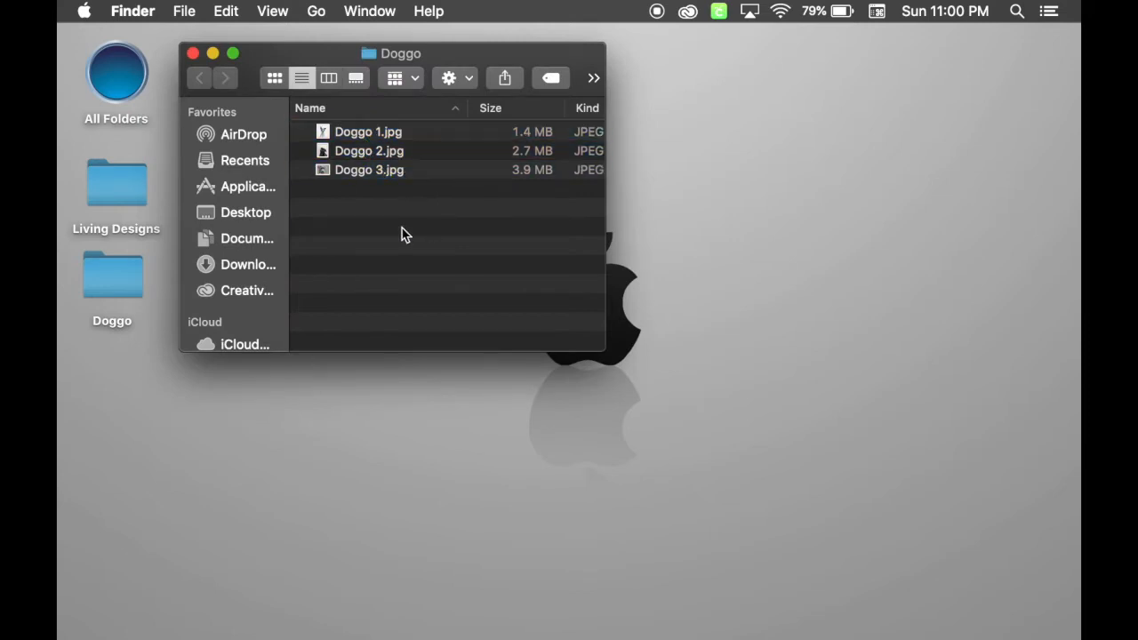
{"action": "left_click", "coordinate": [373, 175]}
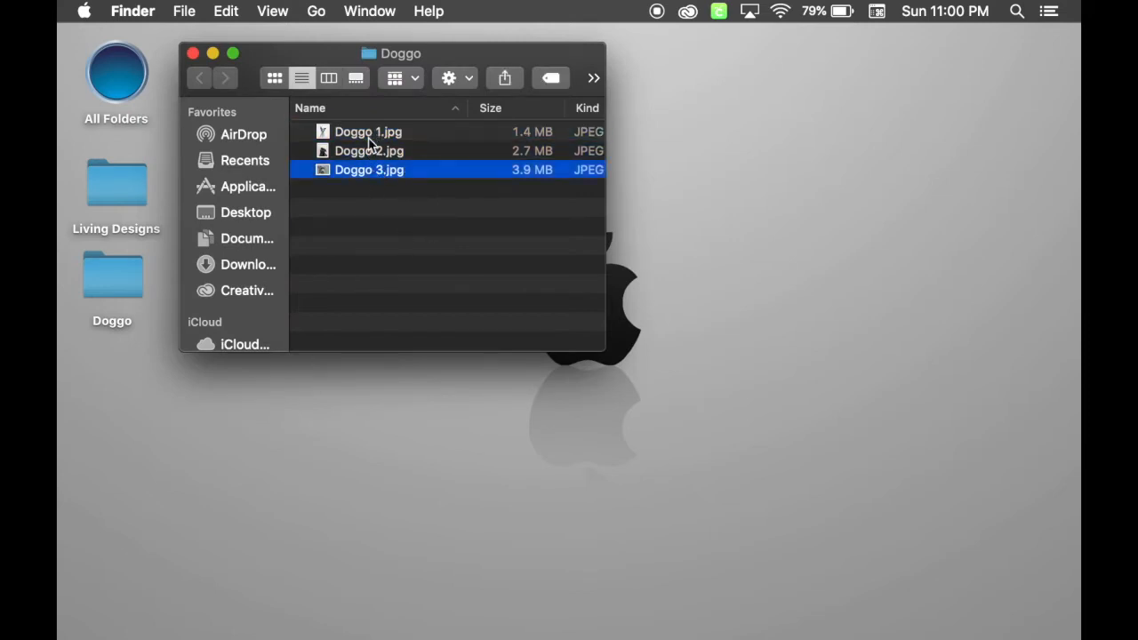
{"action": "left_click", "coordinate": [371, 139], "text": "super"}
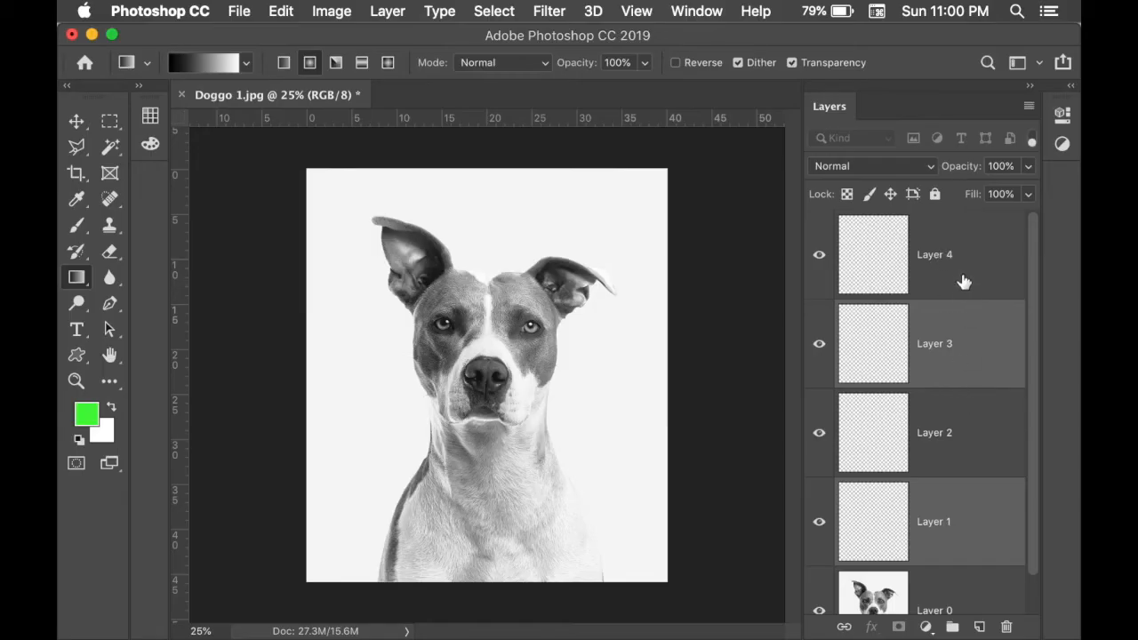
Select the range from Layer 4 to Layer 2 in Photoshop and delete those layers
{"action": "left_click", "coordinate": [958, 282]}
{"action": "left_click", "coordinate": [948, 433], "text": "shift"}
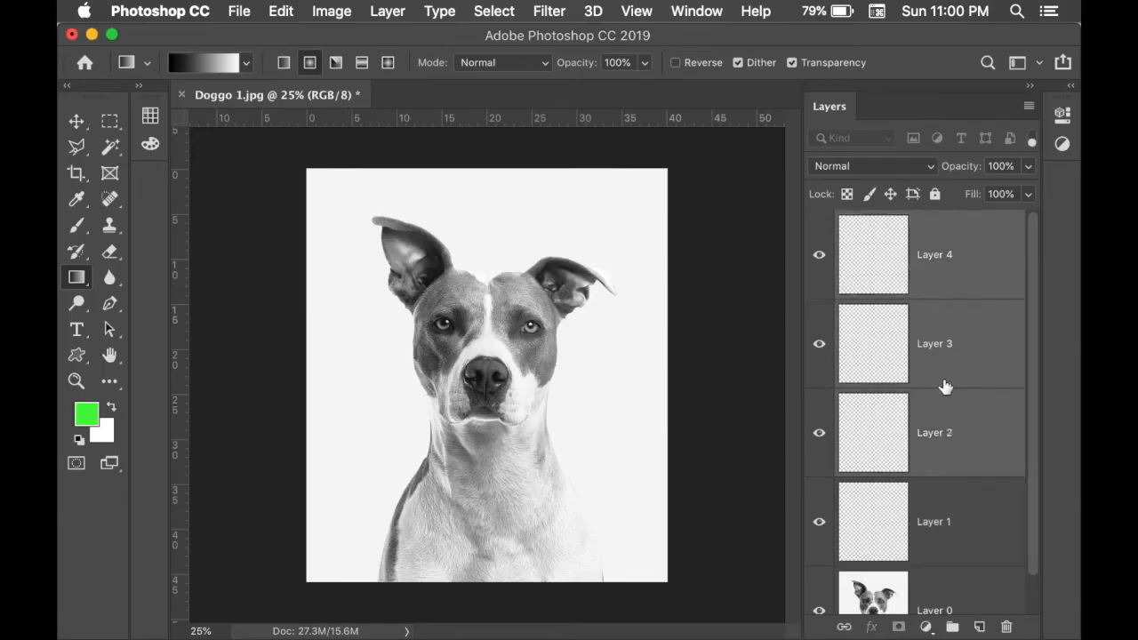
{"action": "left_click", "coordinate": [1006, 627]}
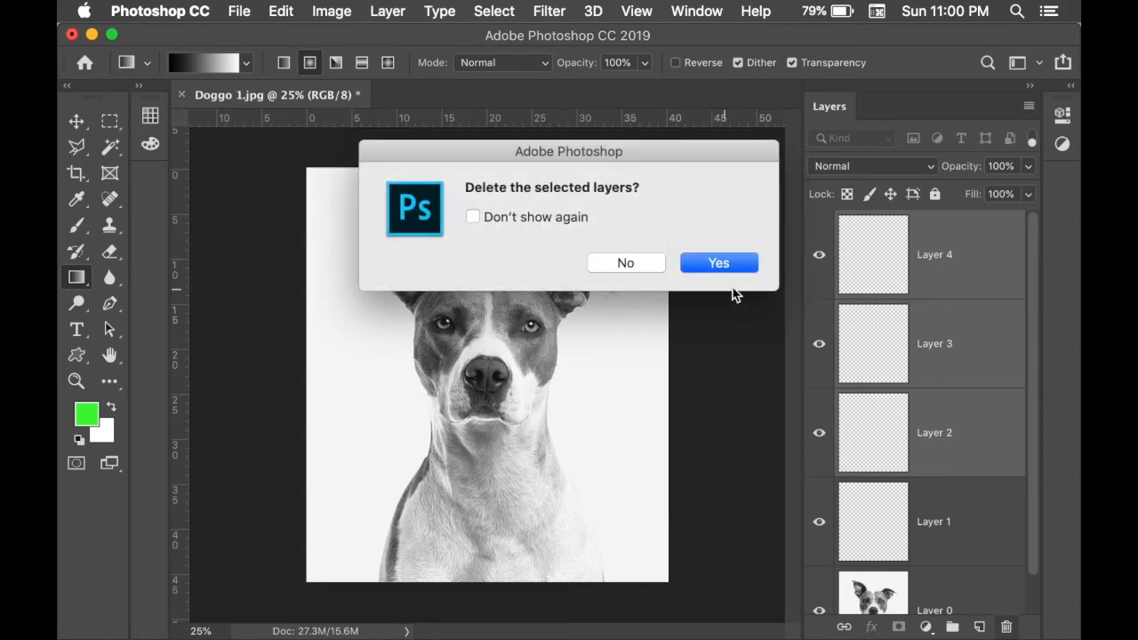
{"action": "left_click", "coordinate": [719, 263]}
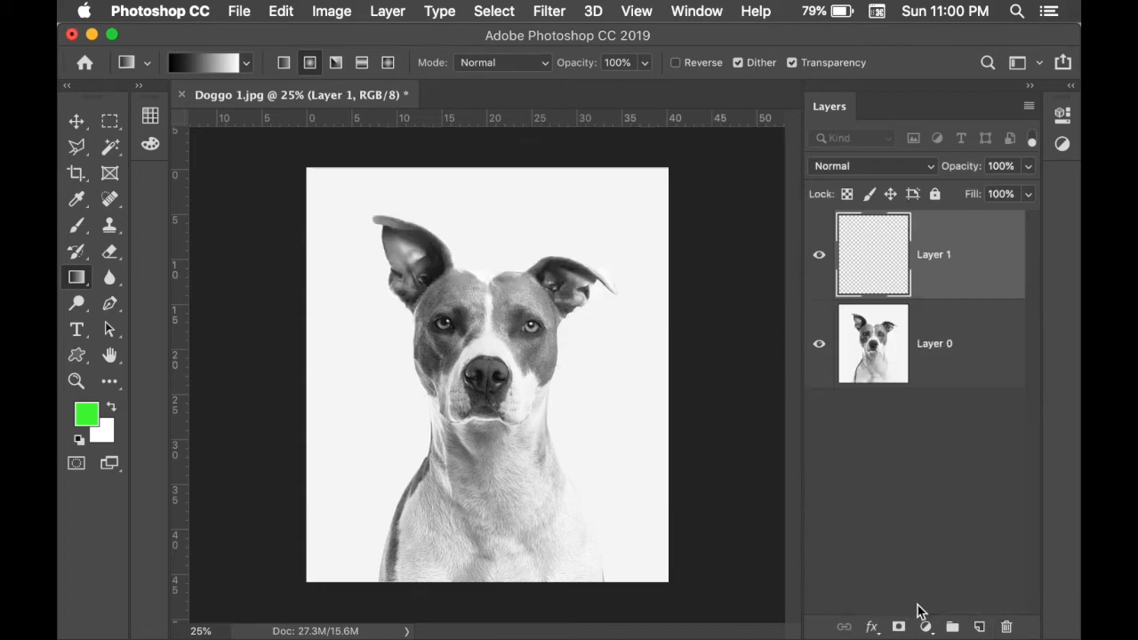
Create a new layer group and move Layer 1 and Layer 0 into it
{"action": "left_click", "coordinate": [951, 626]}
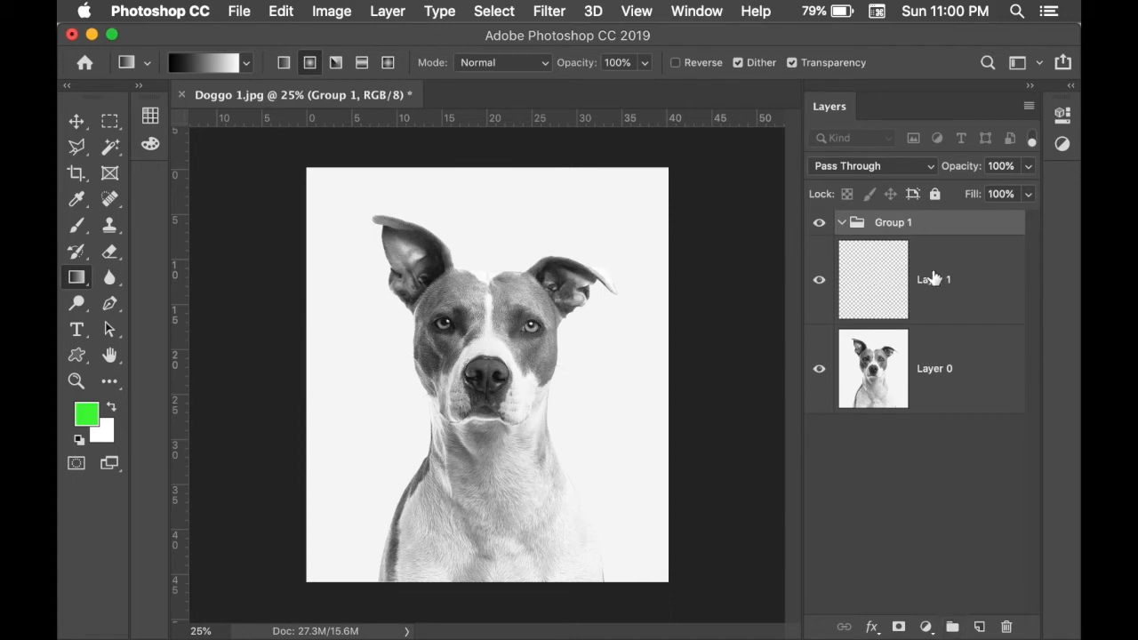
{"action": "left_click_drag", "start_coordinate": [915, 272], "coordinate": [909, 228]}
{"action": "left_click_drag", "start_coordinate": [922, 292], "coordinate": [913, 235]}
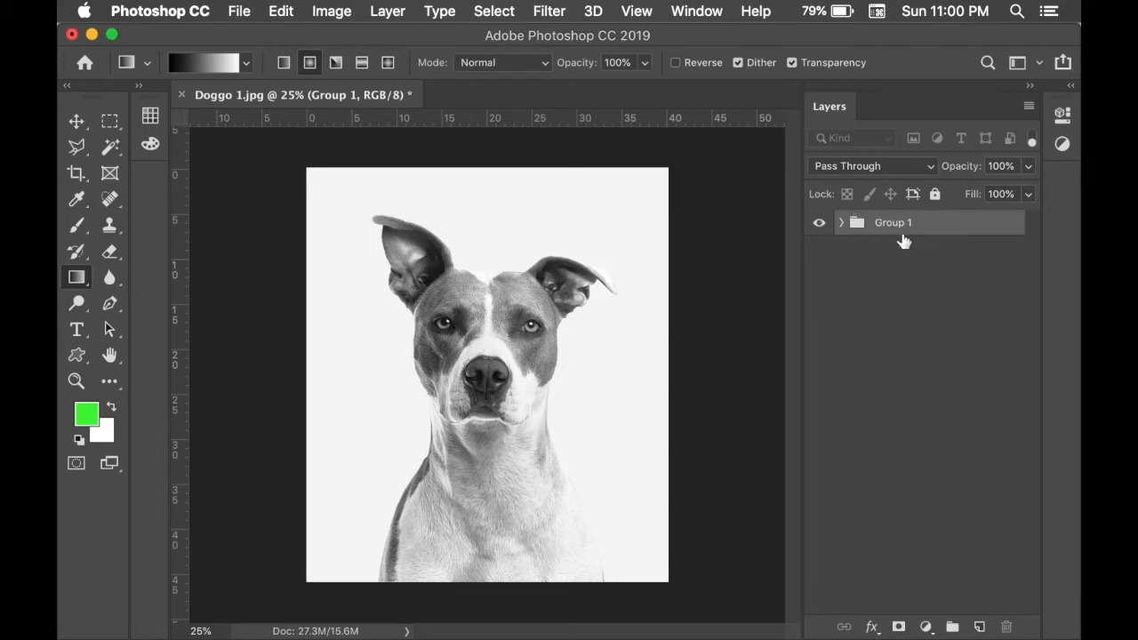
Collapse and expand Group 1 repeatedly to check its contents, and select Layer 0 followed by the group itself
{"action": "left_click", "coordinate": [840, 223]}
{"action": "left_click", "coordinate": [840, 224]}
{"action": "left_click", "coordinate": [840, 224]}
{"action": "left_click", "coordinate": [841, 223]}
{"action": "left_click", "coordinate": [841, 223]}
{"action": "left_click", "coordinate": [894, 245]}
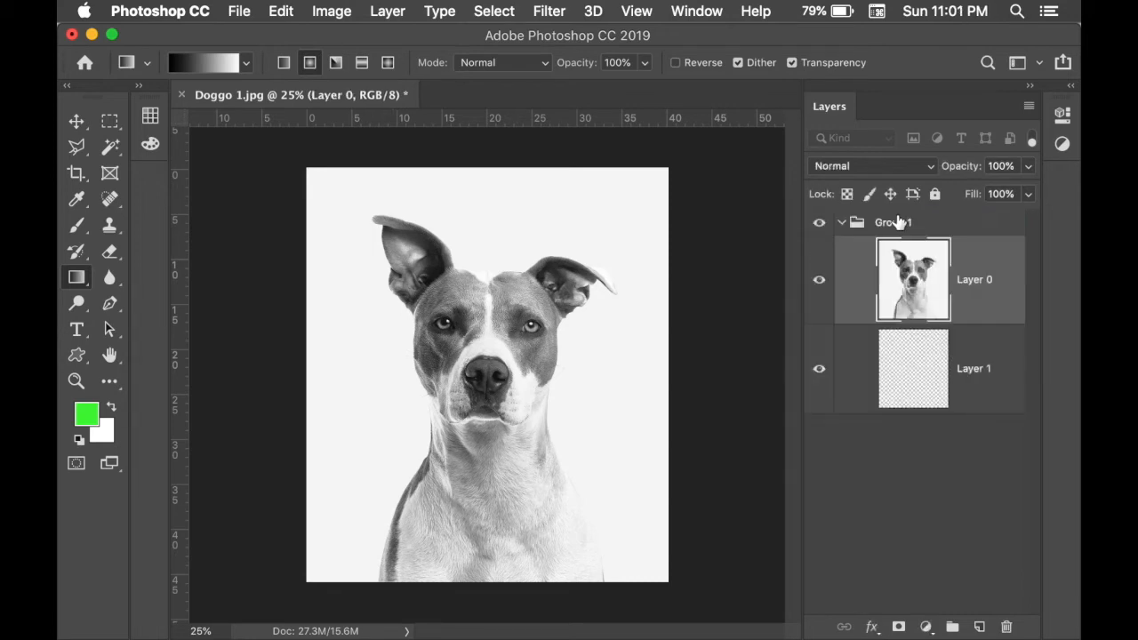
{"action": "left_click", "coordinate": [880, 223]}
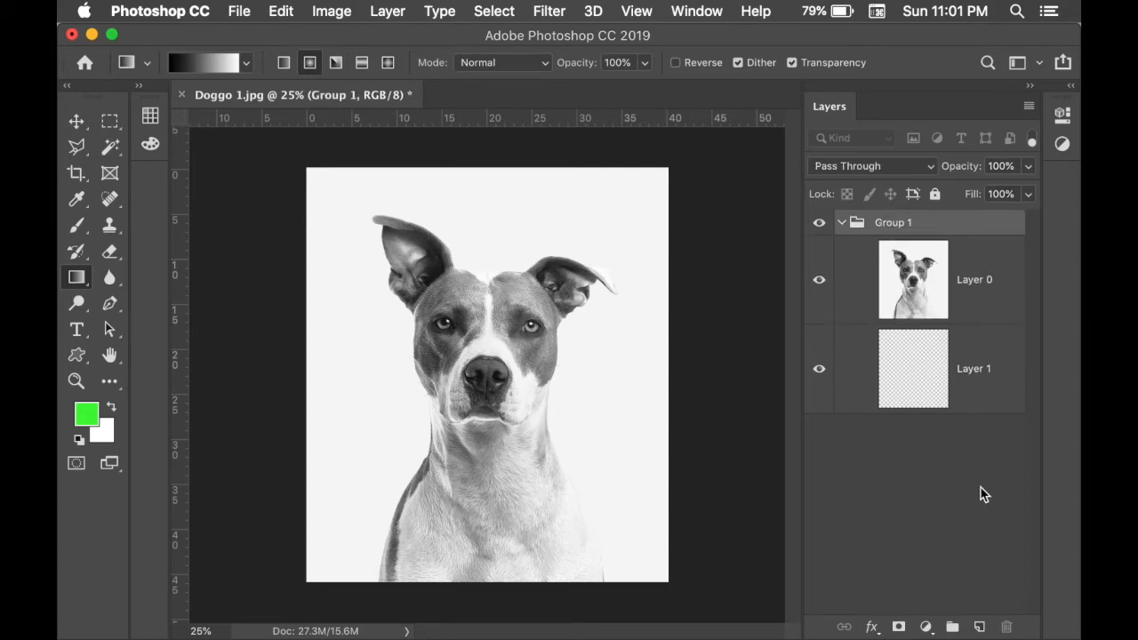
Collapse and re-expand Group 1, and move Layer 0 out of the group to sit above it
{"action": "left_click", "coordinate": [841, 224]}
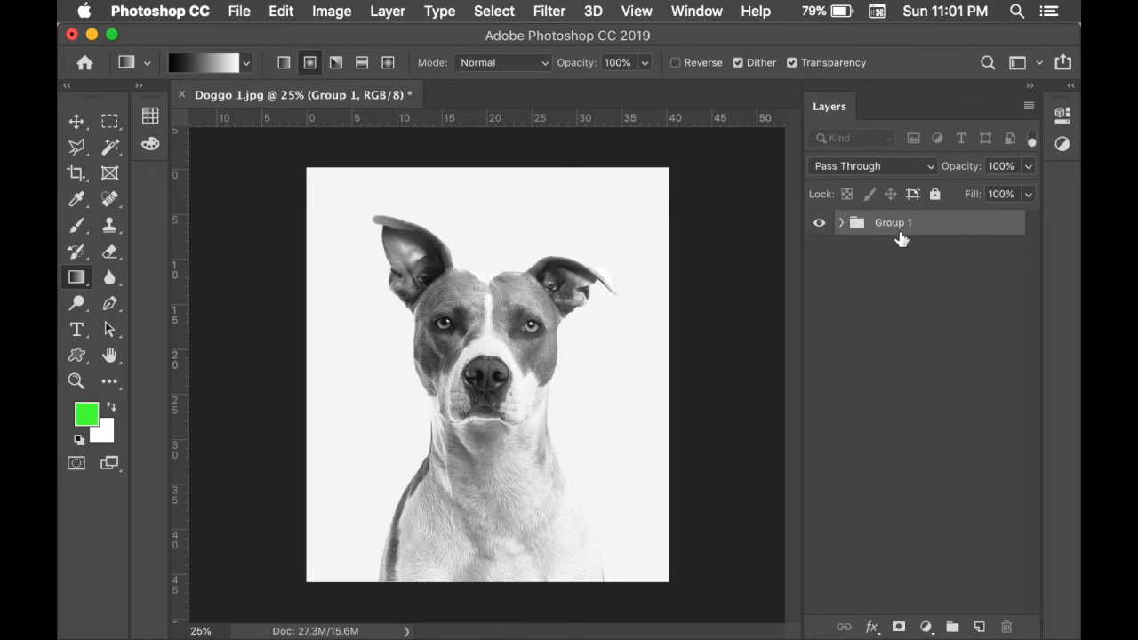
{"action": "left_click", "coordinate": [840, 223]}
{"action": "left_click_drag", "start_coordinate": [871, 241], "coordinate": [896, 221]}
Delete Group 1 together with its contents, and add a new empty layer above Layer 0
{"action": "left_click", "coordinate": [887, 315]}
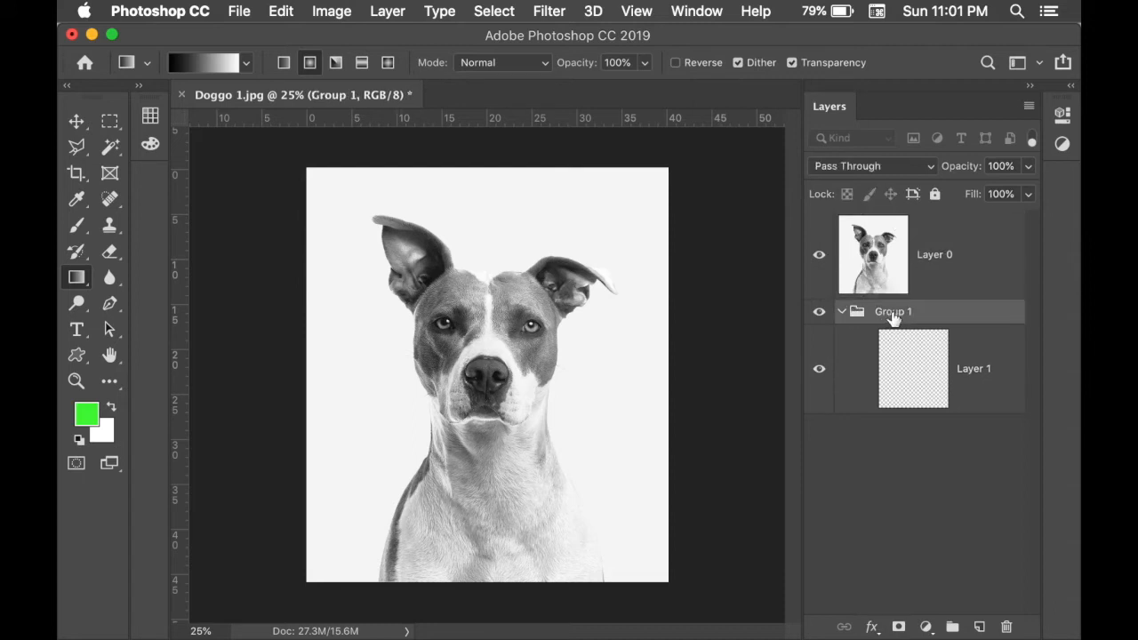
{"action": "left_click", "coordinate": [1010, 630]}
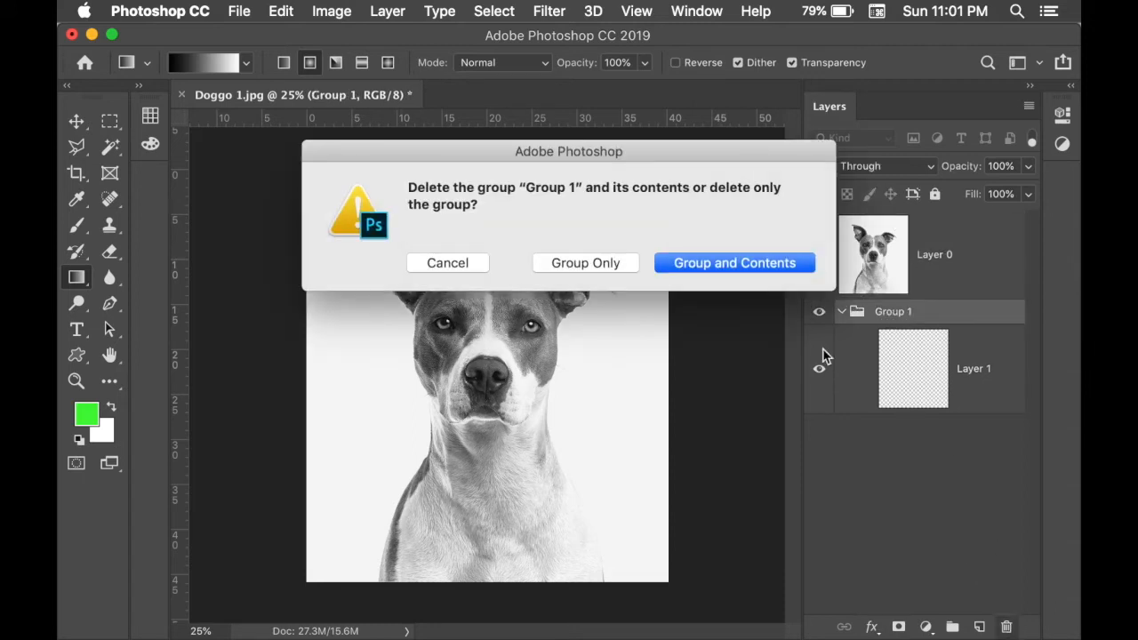
{"action": "left_click", "coordinate": [750, 253]}
{"action": "left_click", "coordinate": [975, 629]}
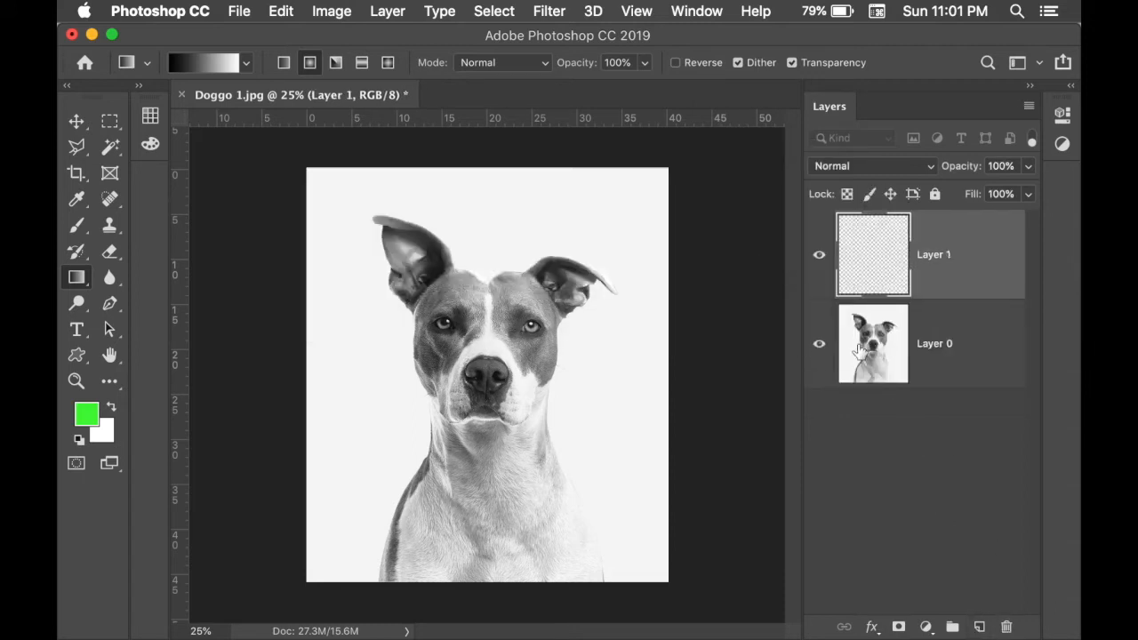
Rename Layer 0 as Doggo1
{"action": "left_click", "coordinate": [930, 354]}
{"action": "double_click", "coordinate": [929, 348]}
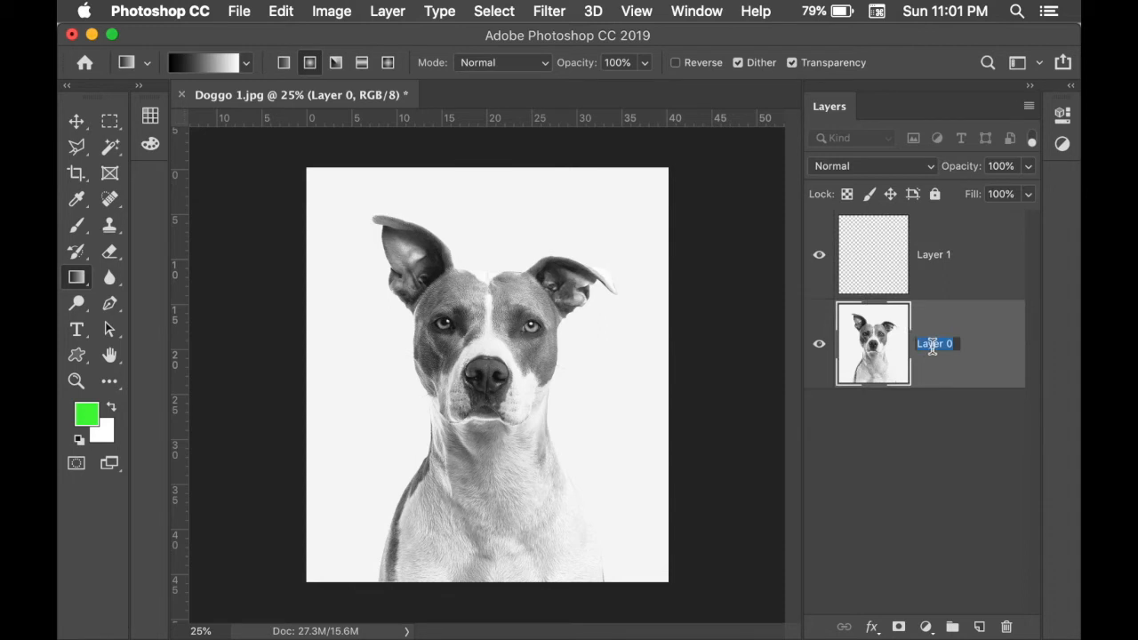
{"action": "type", "text": "D"}
{"action": "key", "text": "BackSpace"}
{"action": "key", "text": "Return"}
Select Layer 1, compare the options of several tools such as the History Brush, and activate the Gradient tool
{"action": "left_click", "coordinate": [871, 292]}
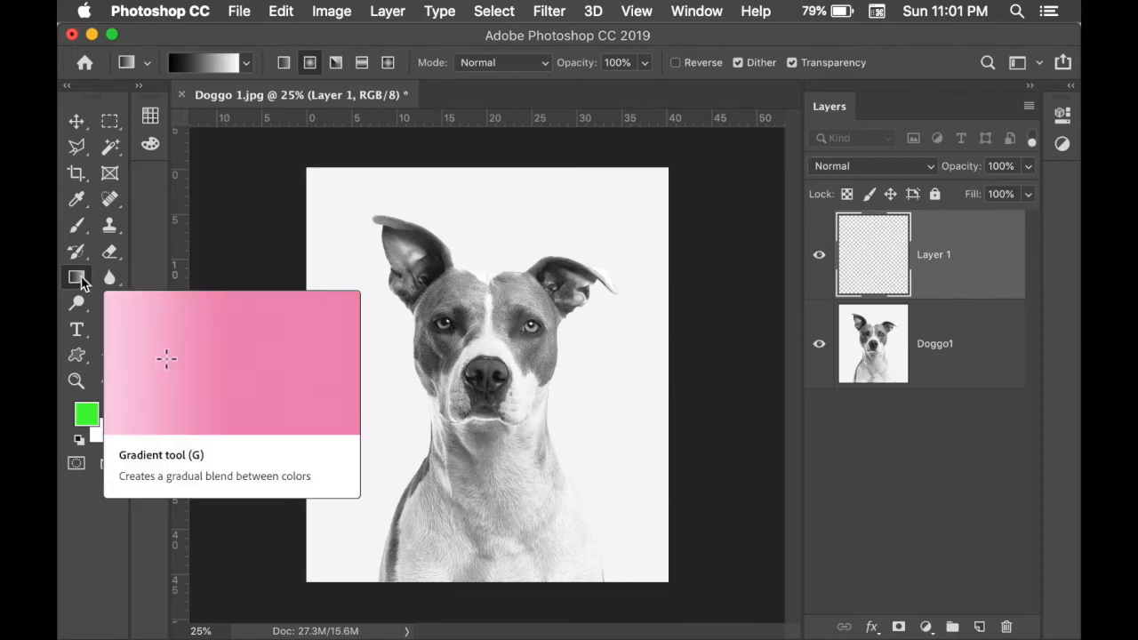
{"action": "left_click", "coordinate": [76, 251]}
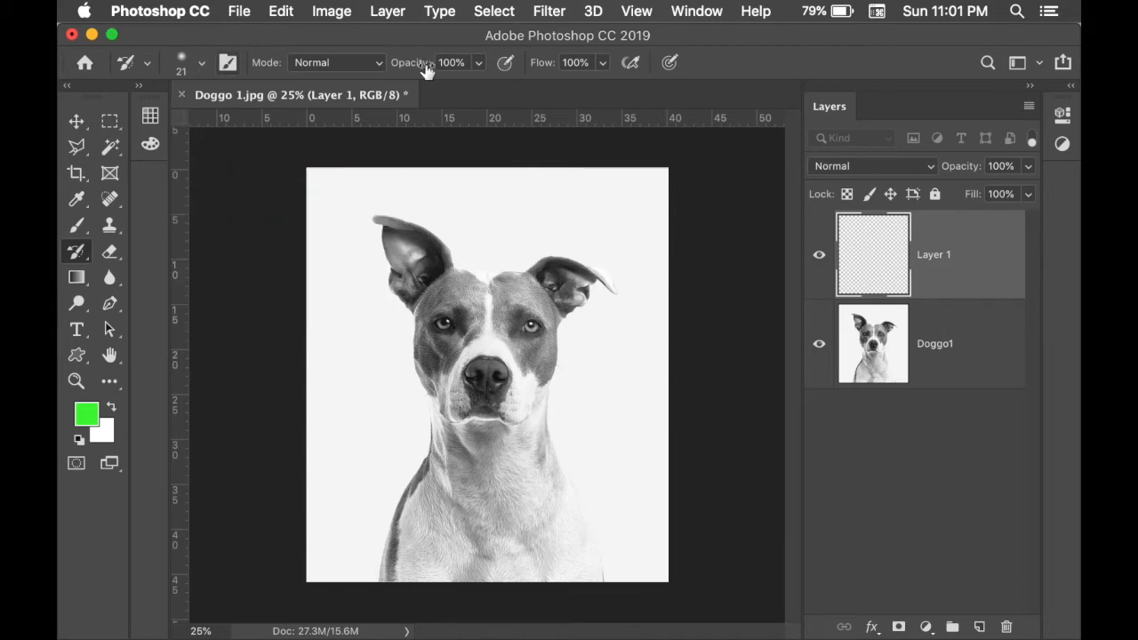
{"action": "left_click", "coordinate": [79, 198]}
{"action": "left_click", "coordinate": [109, 198]}
{"action": "left_click", "coordinate": [109, 224]}
{"action": "left_click", "coordinate": [77, 225]}
{"action": "left_click", "coordinate": [78, 253]}
{"action": "left_click", "coordinate": [76, 276]}
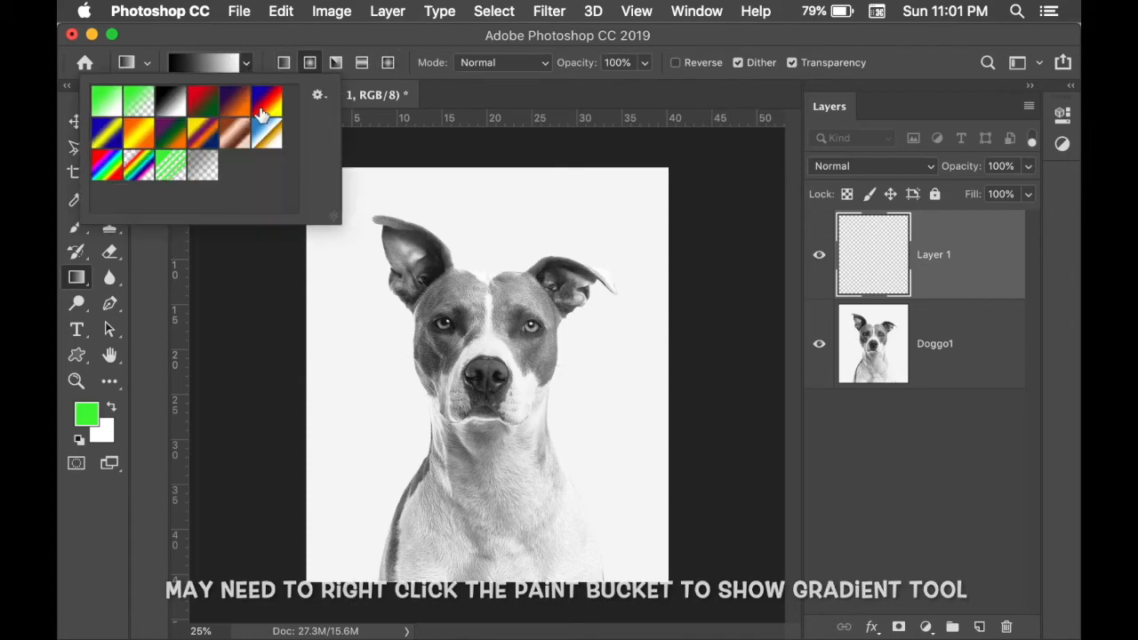
Try the violet-to-orange gradient preset and choose the red-to-green preset instead
{"action": "left_click", "coordinate": [238, 105]}
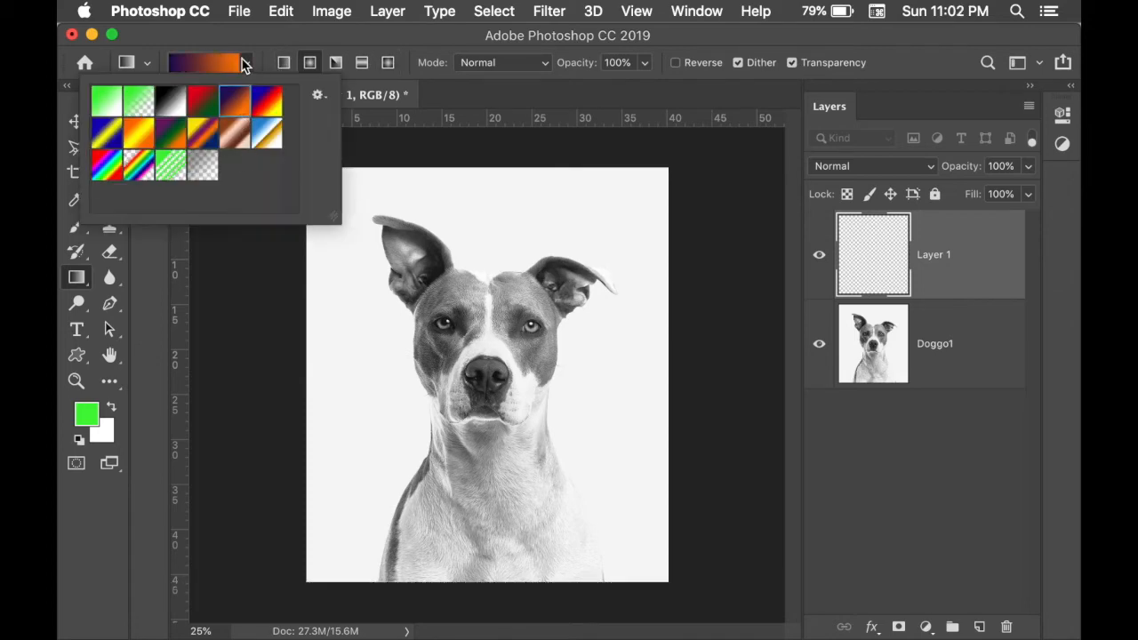
{"action": "left_click", "coordinate": [246, 63]}
{"action": "left_click", "coordinate": [248, 63]}
{"action": "left_click", "coordinate": [170, 101]}
{"action": "left_click", "coordinate": [202, 101]}
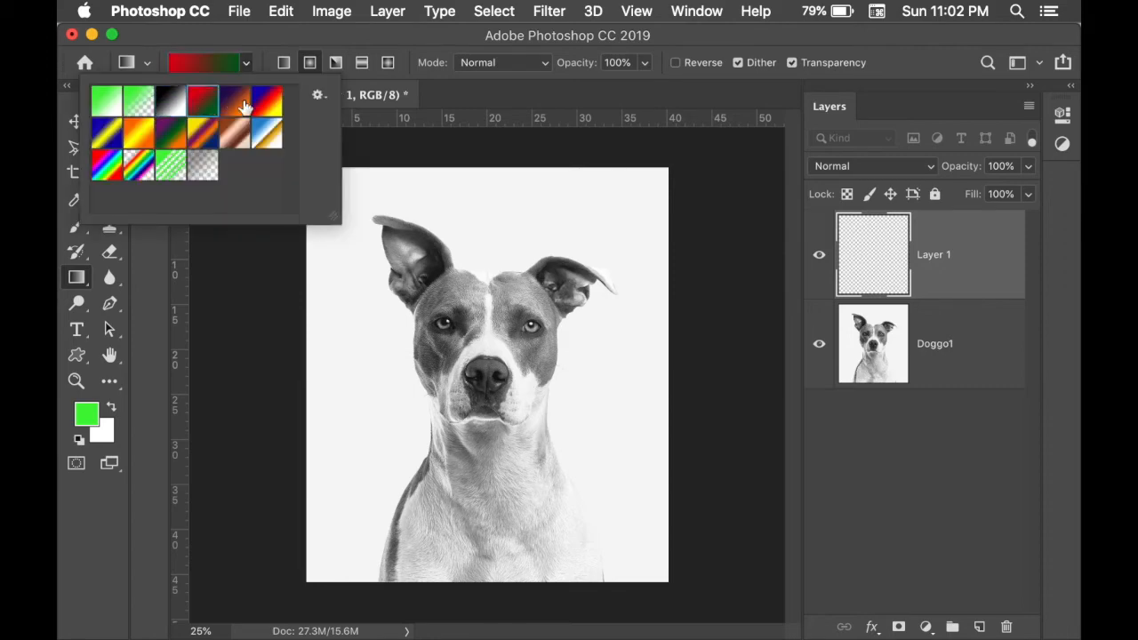
Fill Layer 1 with a vertical linear gradient, and cover it with a radial gradient centred in the upper half of the canvas
{"action": "left_click", "coordinate": [271, 47]}
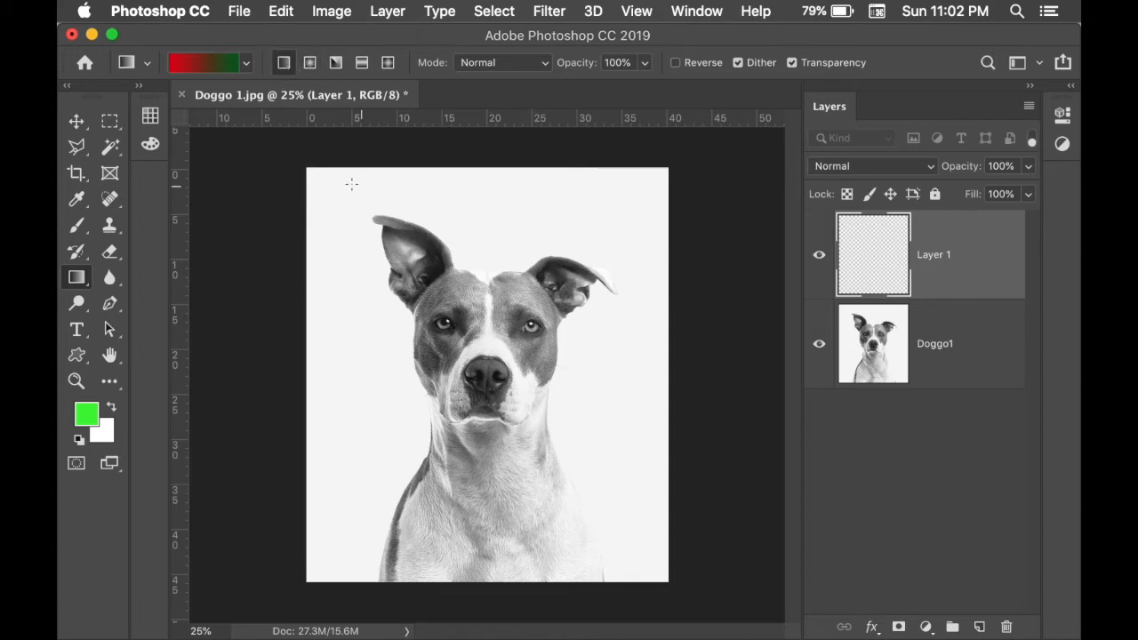
{"action": "left_click_drag", "start_coordinate": [433, 182], "coordinate": [454, 489]}
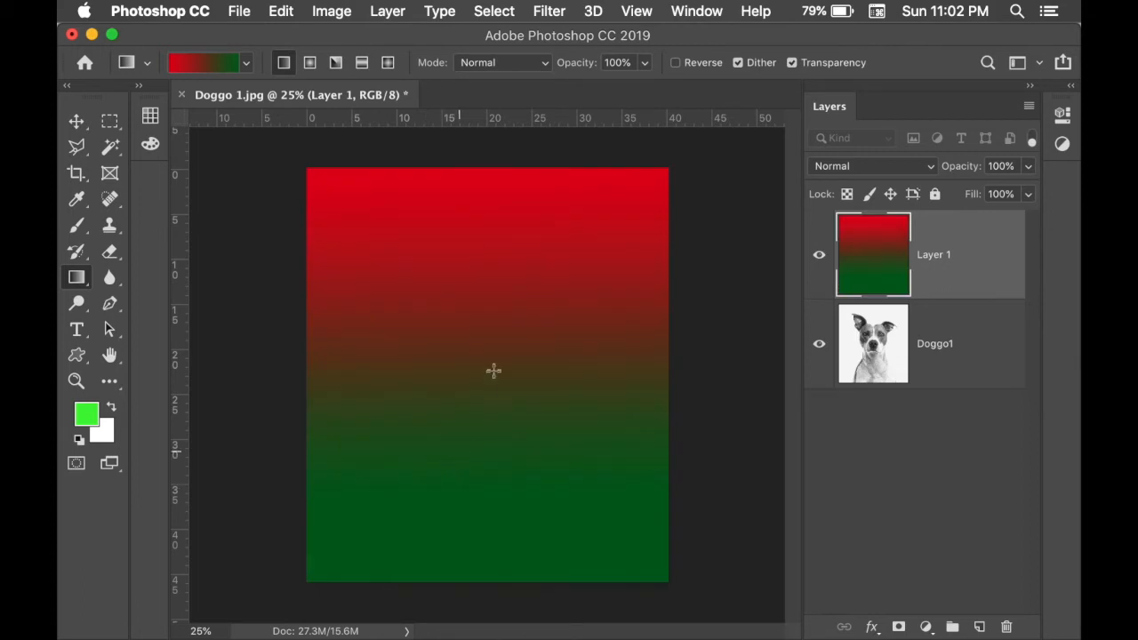
{"action": "left_click", "coordinate": [310, 62]}
{"action": "left_click_drag", "start_coordinate": [498, 290], "coordinate": [387, 499]}
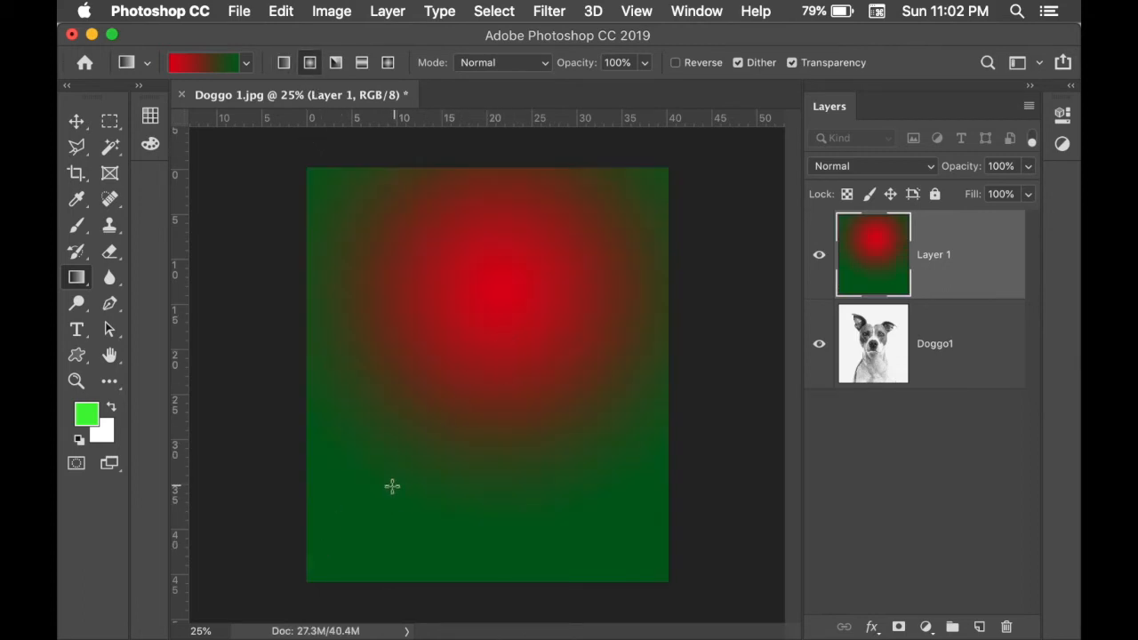
Fill Layer 1 with an angle gradient, and replace it with a reflected gradient drawn diagonally from the upper area to the canvas middle
{"action": "left_click", "coordinate": [337, 64]}
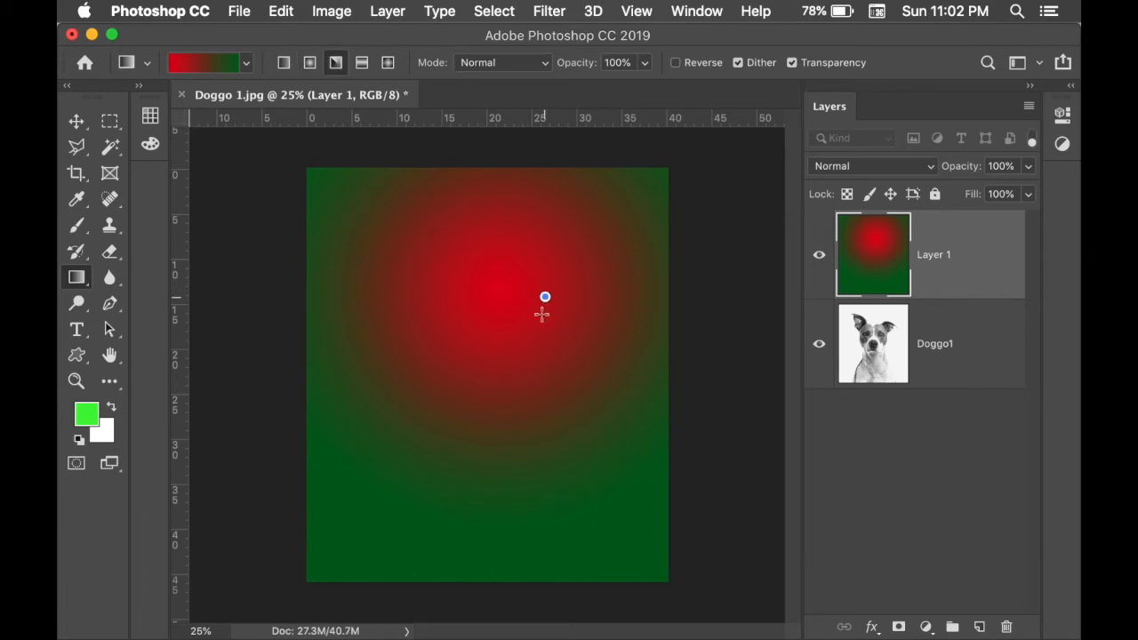
{"action": "left_click_drag", "start_coordinate": [543, 294], "coordinate": [472, 524]}
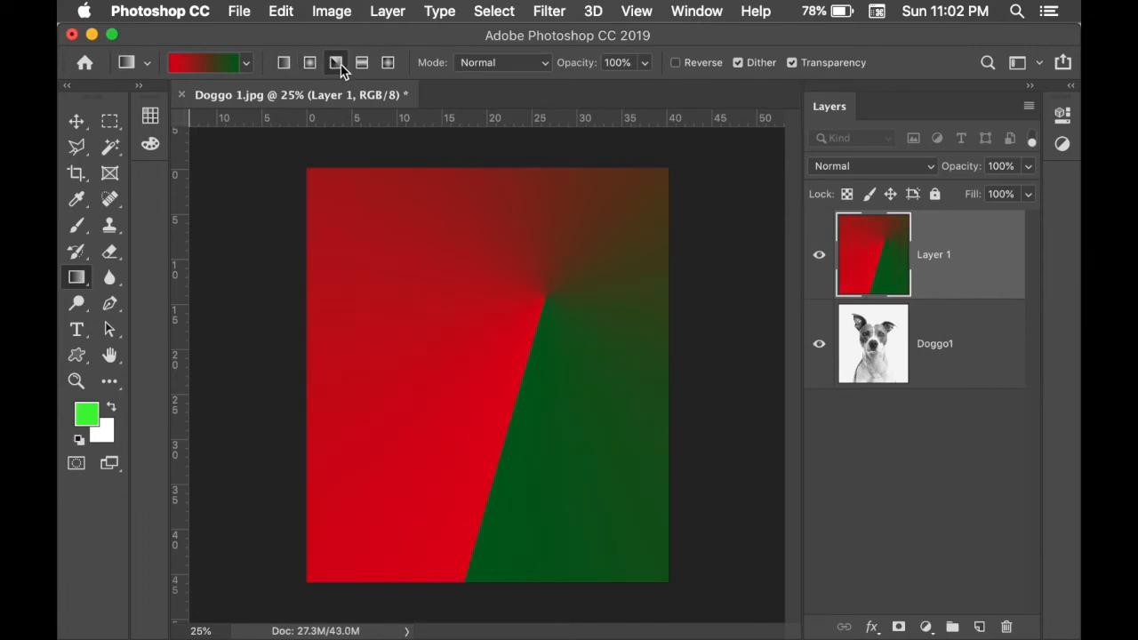
{"action": "left_click", "coordinate": [361, 63]}
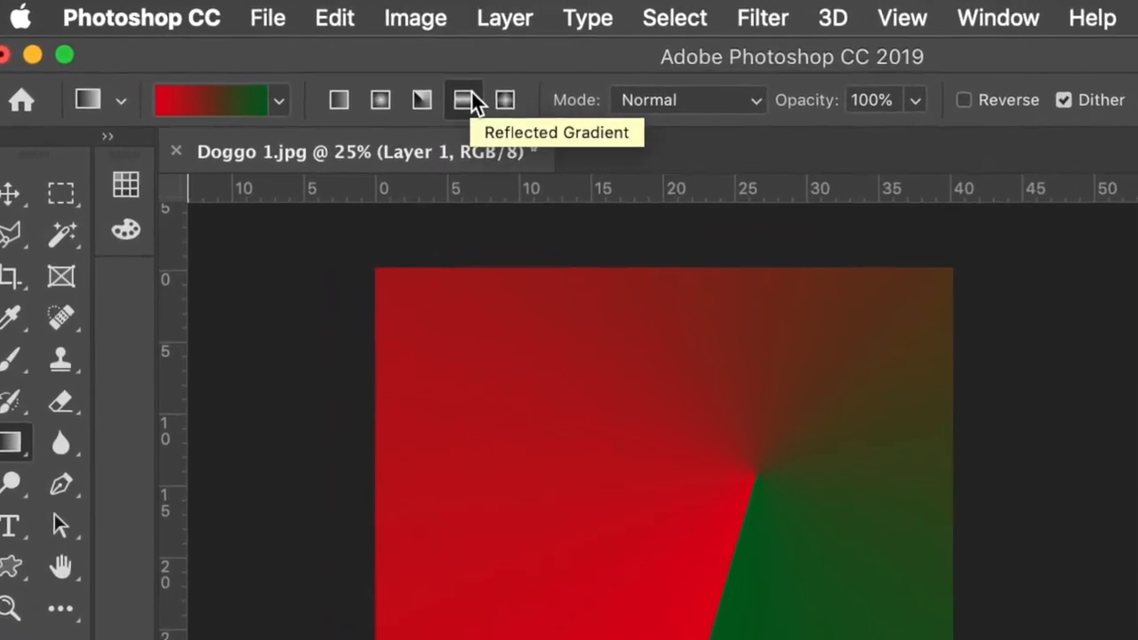
{"action": "left_click_drag", "start_coordinate": [595, 360], "coordinate": [747, 594]}
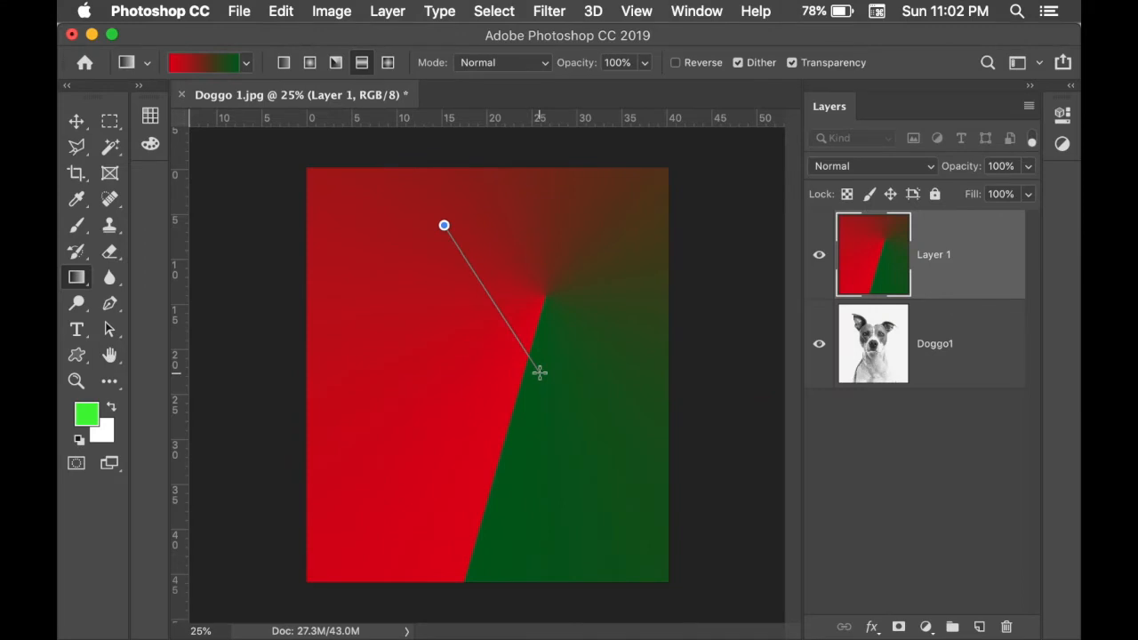
{"action": "left_click_drag", "start_coordinate": [539, 371], "coordinate": [540, 372]}
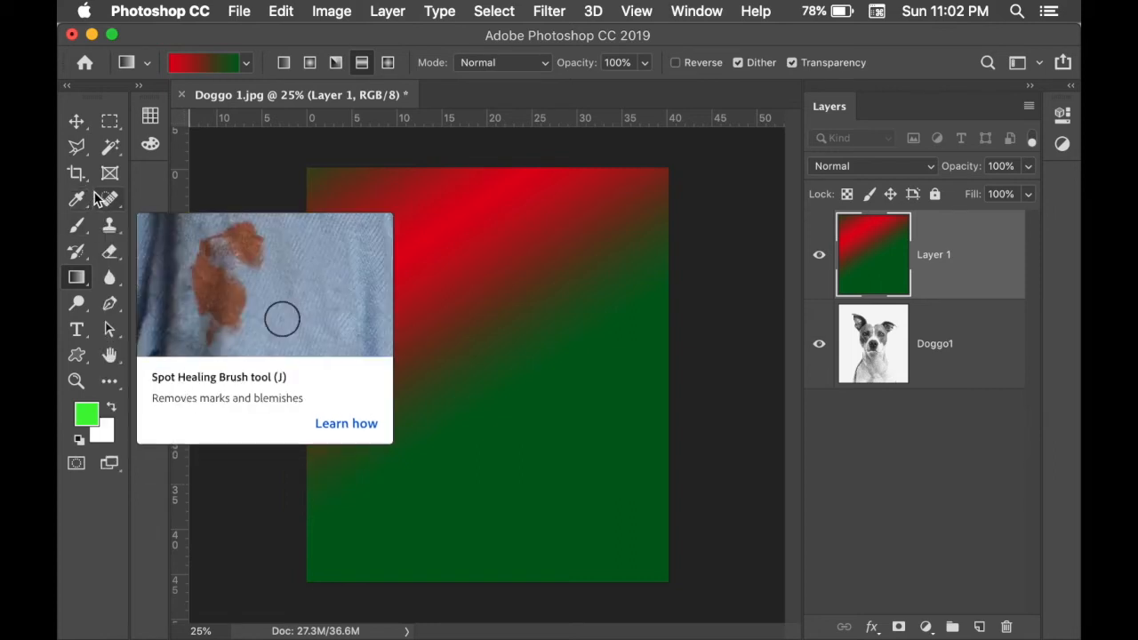
Fill Layer 1 with a diamond gradient, and replace it with linear gradients drawn diagonally from the upper-left area towards the lower right
{"action": "left_click", "coordinate": [392, 64]}
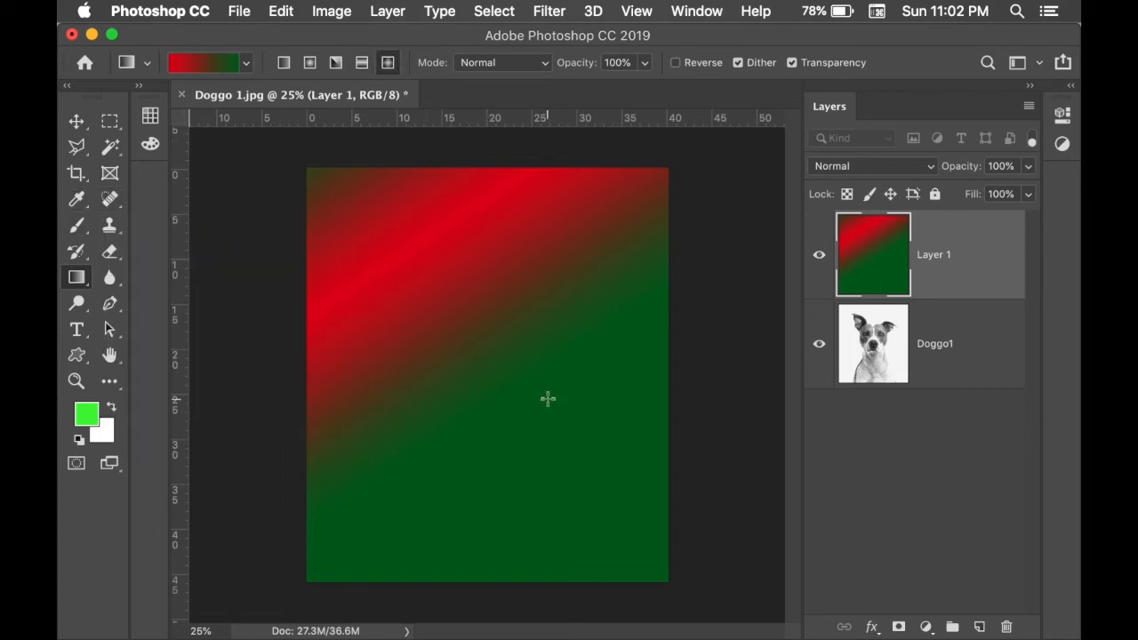
{"action": "left_click_drag", "start_coordinate": [500, 358], "coordinate": [632, 516]}
{"action": "left_click", "coordinate": [284, 62]}
{"action": "left_click_drag", "start_coordinate": [376, 258], "coordinate": [593, 472]}
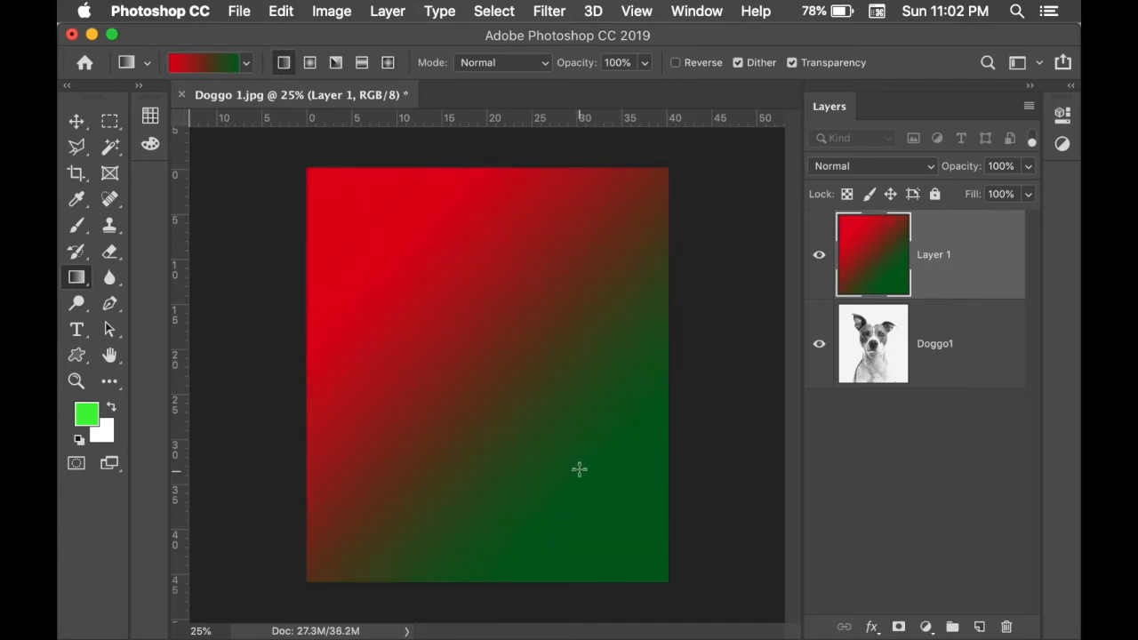
{"action": "left_click_drag", "start_coordinate": [368, 249], "coordinate": [757, 617]}
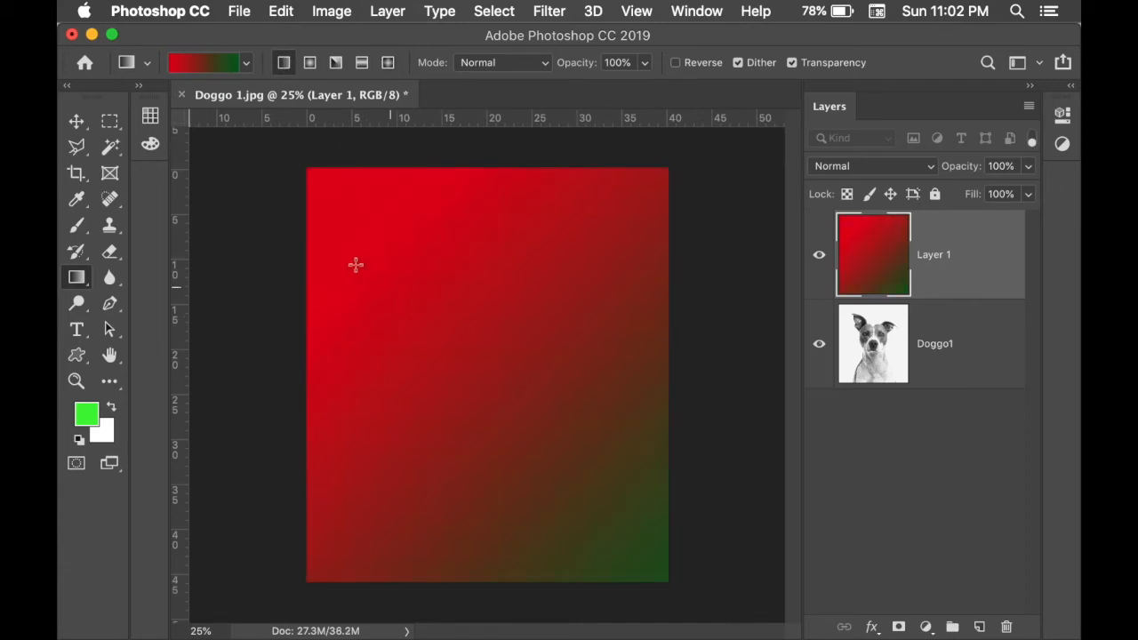
Redraw Layer 1's linear gradient in several directions, ending with one from the left edge up past the canvas's right edge
{"action": "left_click_drag", "start_coordinate": [319, 225], "coordinate": [480, 342]}
{"action": "left_click_drag", "start_coordinate": [365, 359], "coordinate": [678, 392]}
{"action": "left_click_drag", "start_coordinate": [642, 263], "coordinate": [403, 284]}
{"action": "left_click_drag", "start_coordinate": [554, 321], "coordinate": [428, 402]}
{"action": "left_click_drag", "start_coordinate": [325, 388], "coordinate": [698, 277]}
{"action": "left_click_drag", "start_coordinate": [302, 369], "coordinate": [728, 224]}
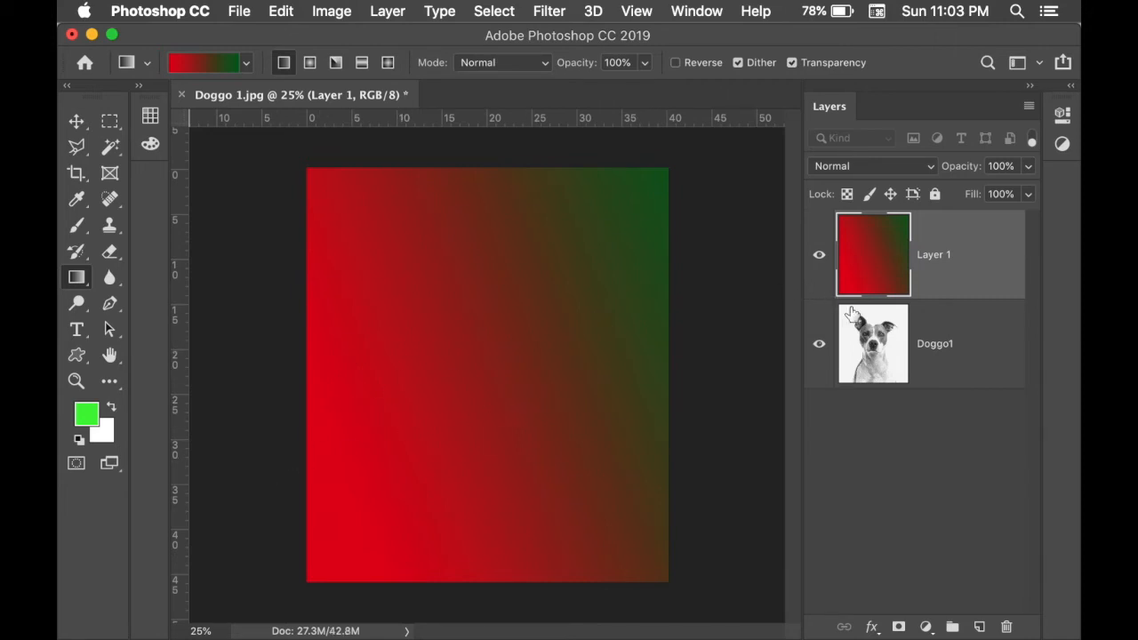
Rename Layer 1 as Color
{"action": "double_click", "coordinate": [940, 256]}
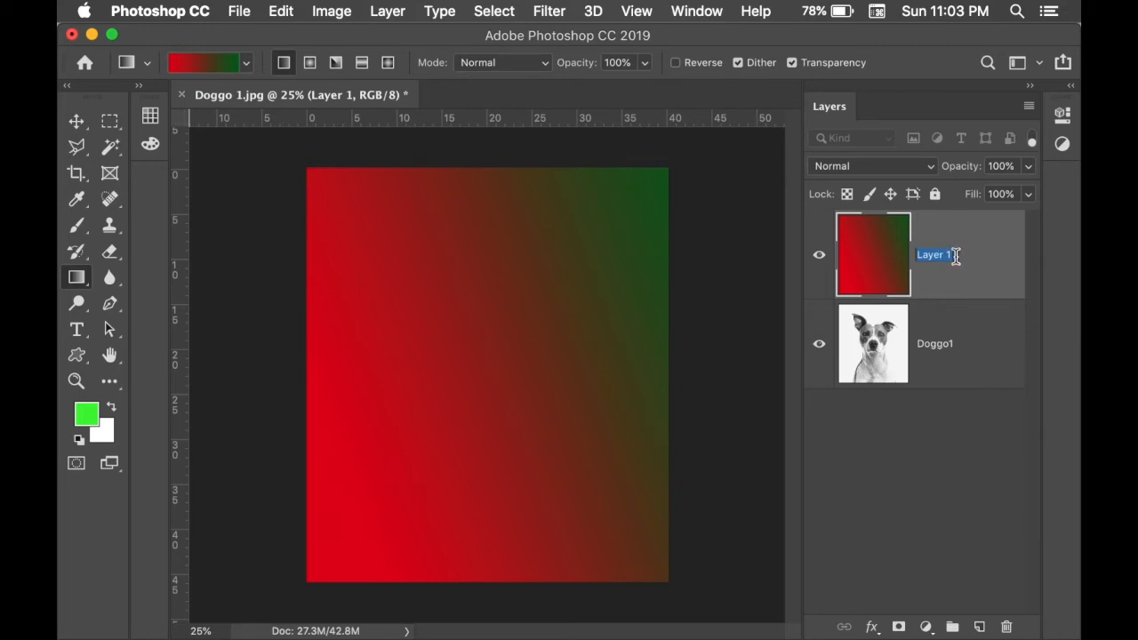
{"action": "type", "text": "Color"}
{"action": "key", "text": "Return"}
Move the Doggo1 layer above the Color layer, and return Color to the top of the stack
{"action": "left_click_drag", "start_coordinate": [954, 169], "coordinate": [985, 178]}
{"action": "left_click_drag", "start_coordinate": [967, 345], "coordinate": [925, 232]}
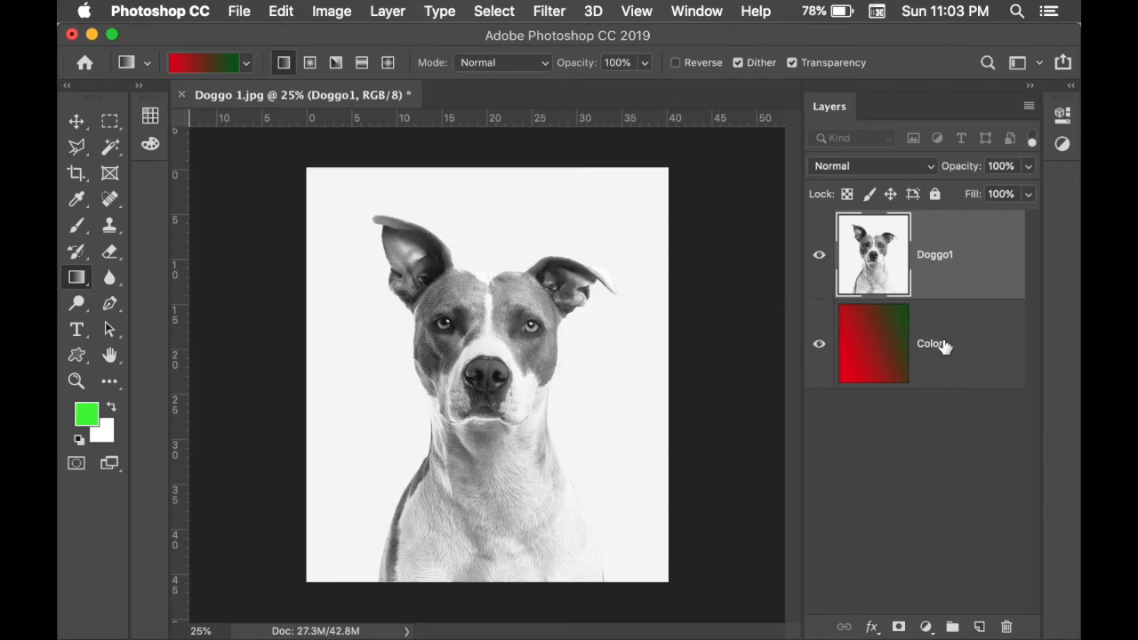
{"action": "mouse_move", "coordinate": [978, 173]}
{"action": "left_mouse_down"}
{"action": "mouse_move", "coordinate": [934, 174]}
{"action": "mouse_move", "coordinate": [1038, 174]}
{"action": "mouse_move", "coordinate": [981, 169]}
{"action": "left_mouse_up"}
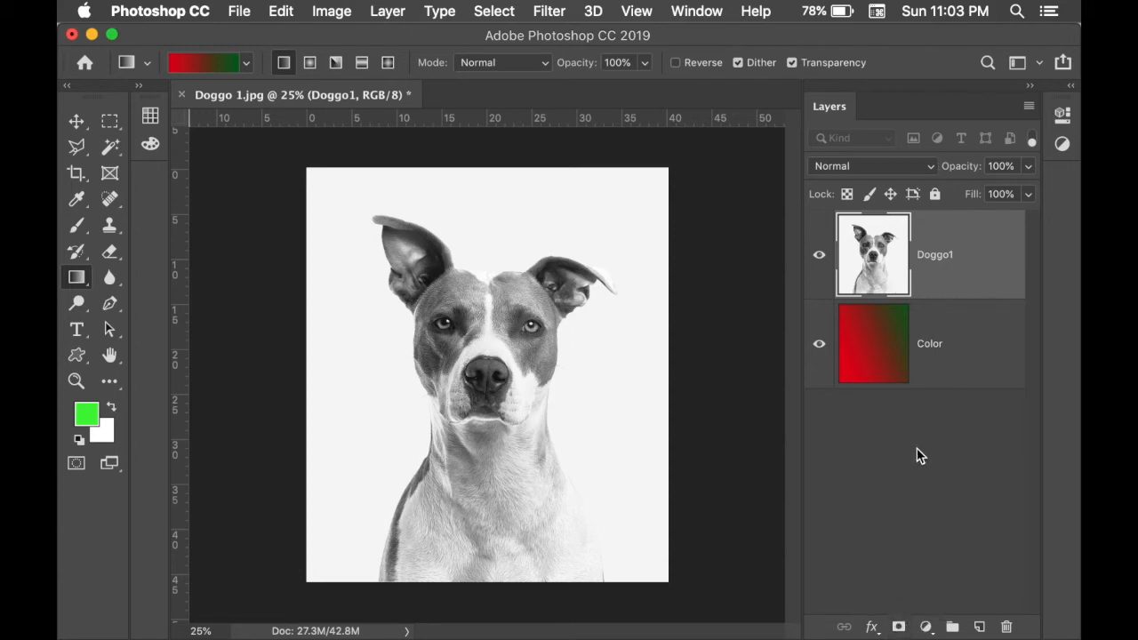
{"action": "left_click_drag", "start_coordinate": [931, 355], "coordinate": [925, 240]}
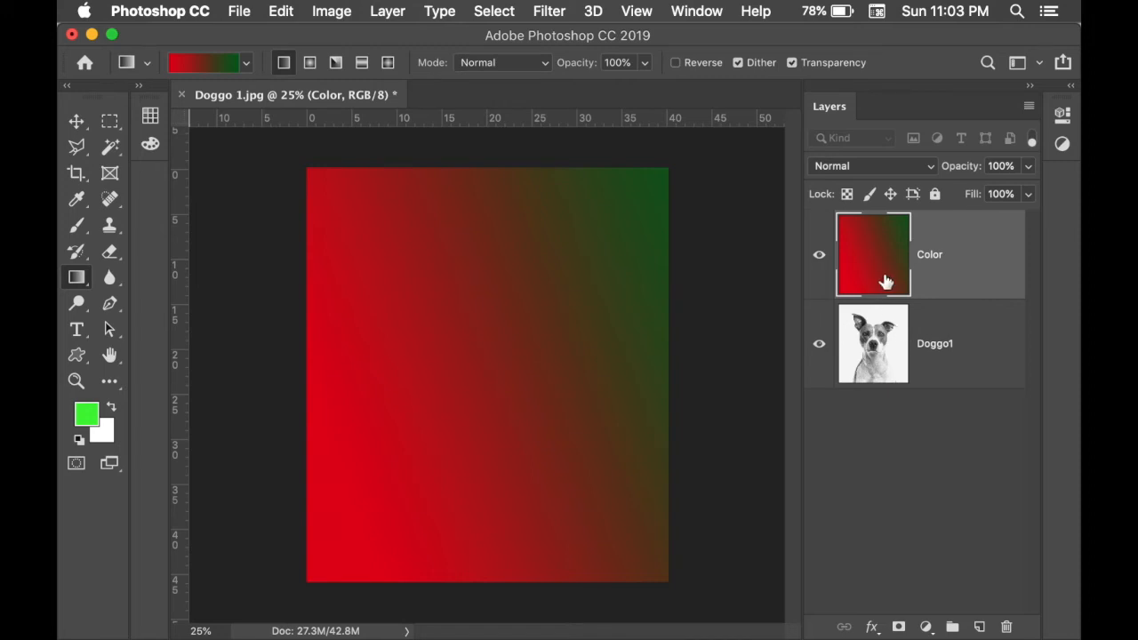
Set the Color layer's blend mode to Overlay
{"action": "left_click", "coordinate": [931, 172]}
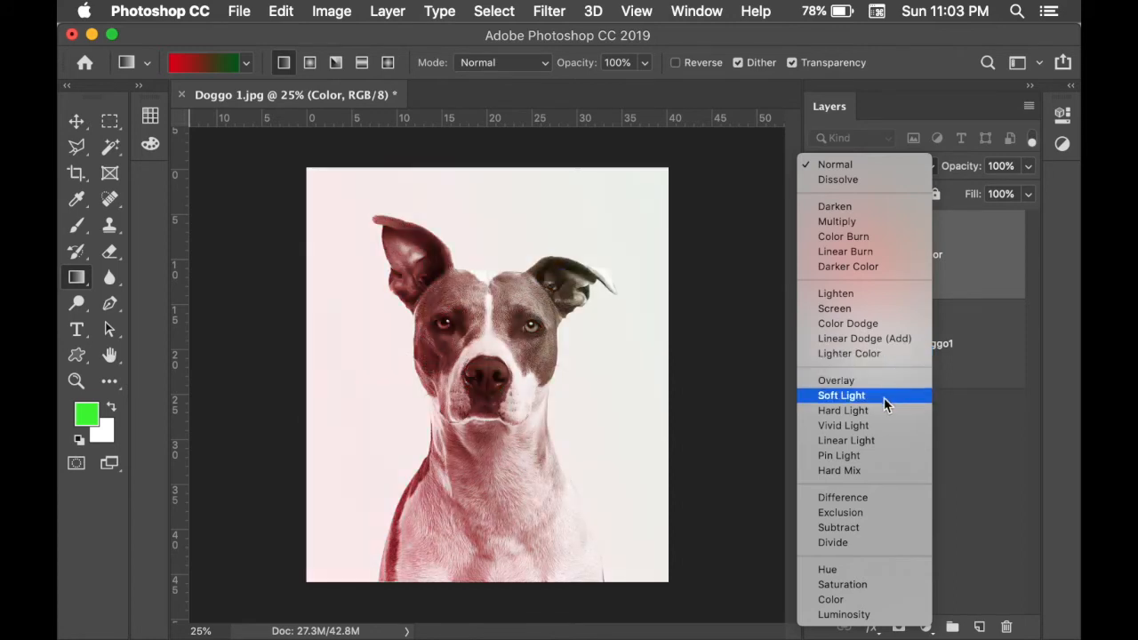
{"action": "left_click", "coordinate": [886, 384]}
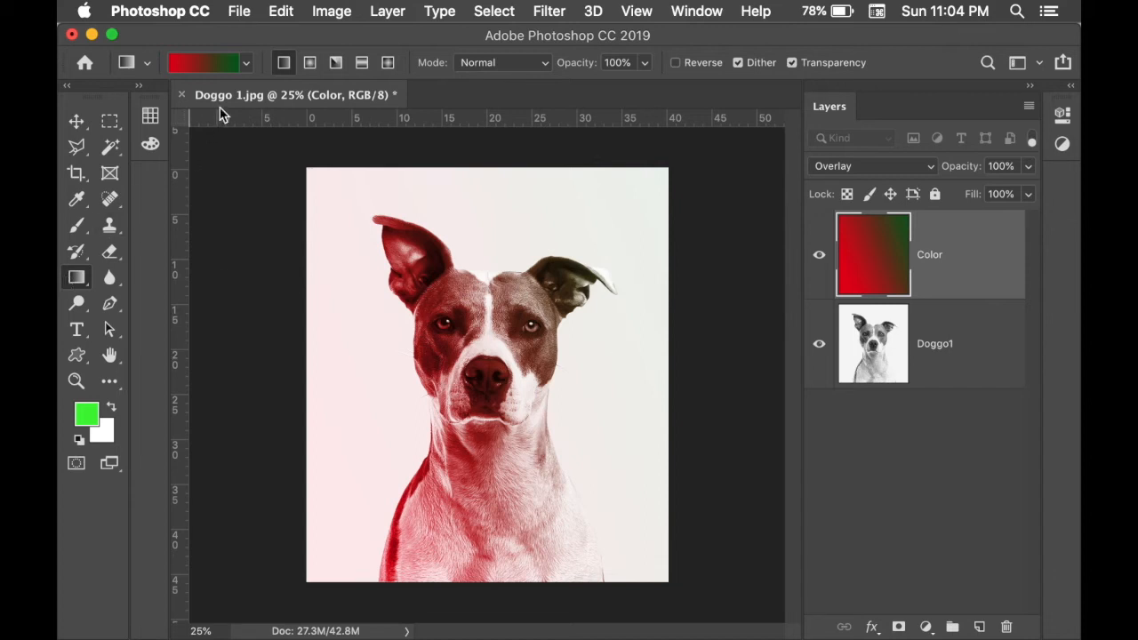
Cover the Color layer with the rainbow gradient preset, drawn diagonally in two different directions
{"action": "left_click", "coordinate": [243, 64]}
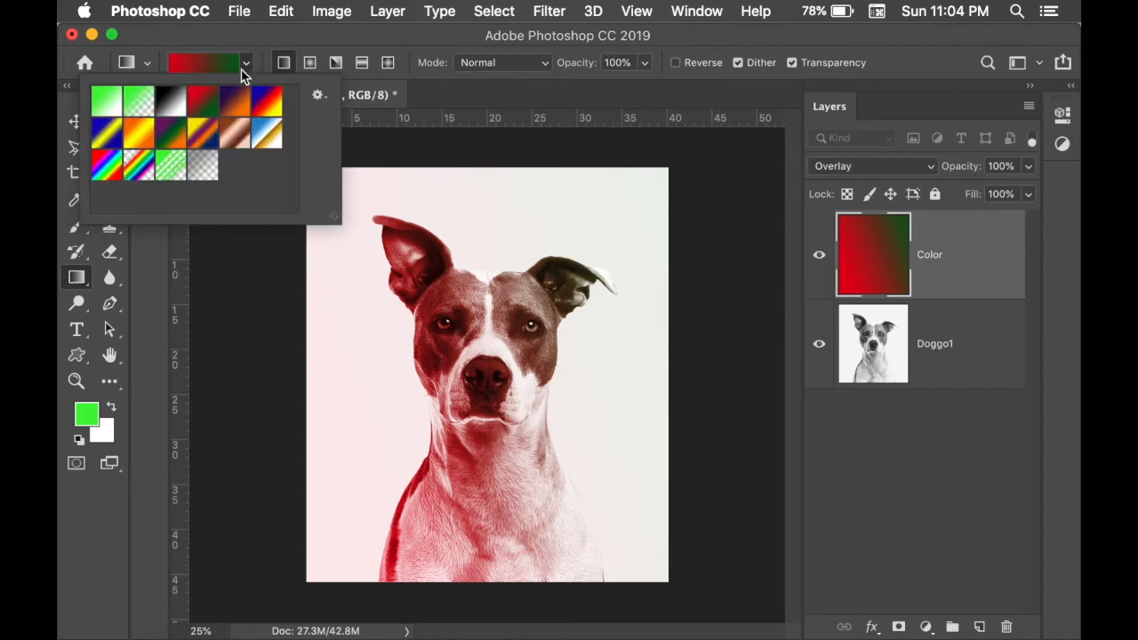
{"action": "left_click", "coordinate": [103, 169]}
{"action": "left_click_drag", "start_coordinate": [332, 440], "coordinate": [514, 317]}
{"action": "left_click_drag", "start_coordinate": [569, 249], "coordinate": [455, 400]}
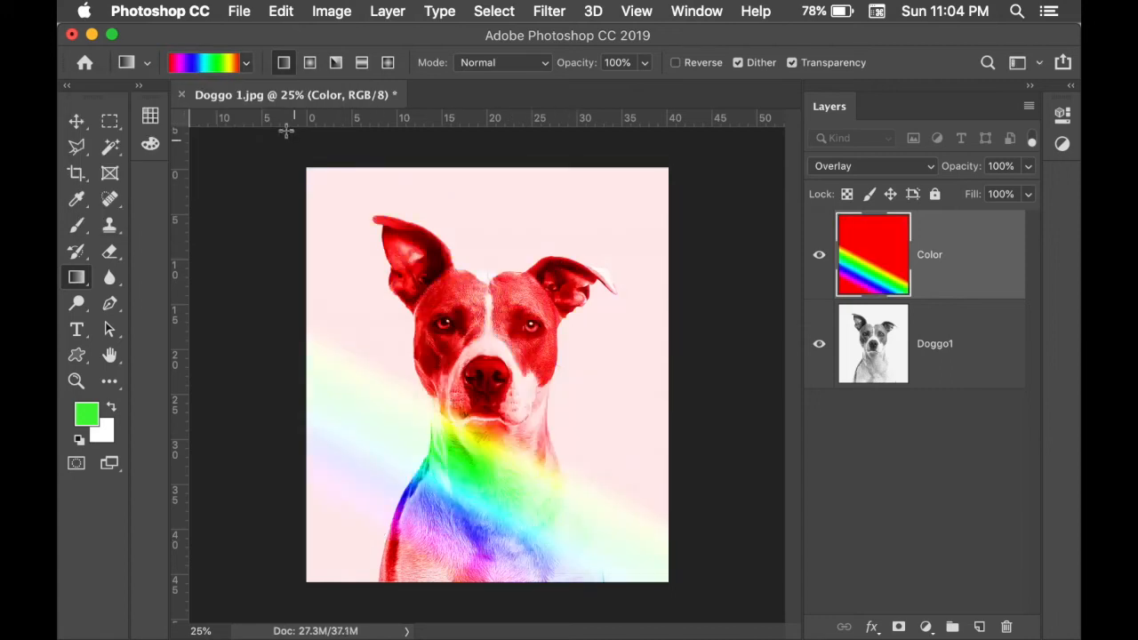
Choose the violet-to-orange preset and redraw the Color layer's gradient repeatedly, ending diagonally from the dog's upraised left-hand ear past its nose
{"action": "left_click", "coordinate": [246, 61]}
{"action": "left_click", "coordinate": [173, 105]}
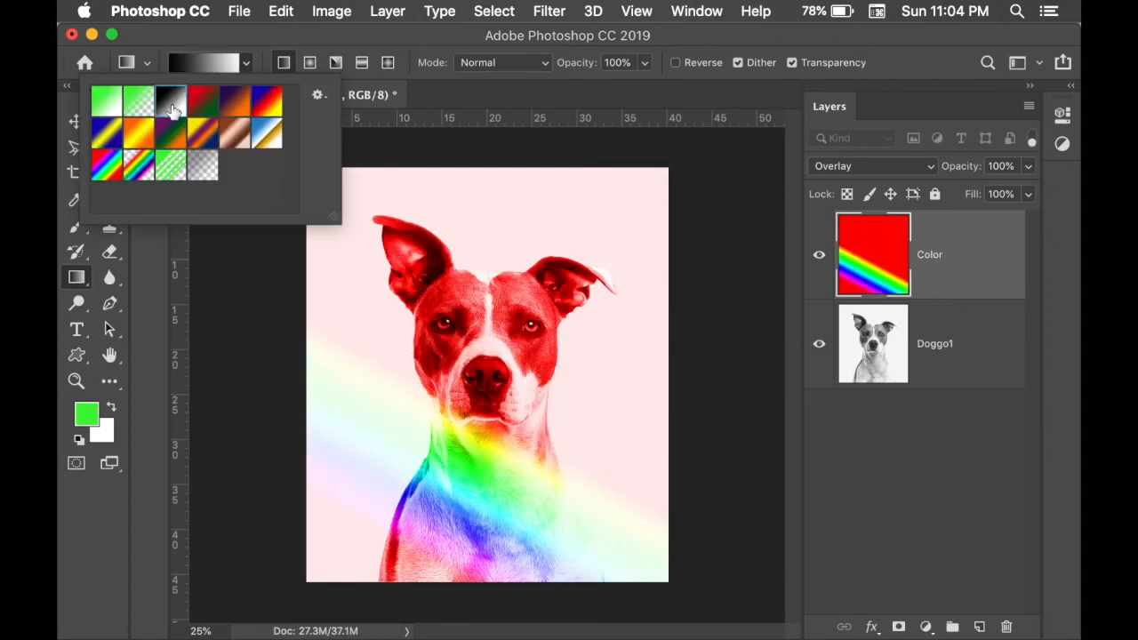
{"action": "left_click", "coordinate": [235, 99]}
{"action": "left_click_drag", "start_coordinate": [352, 235], "coordinate": [555, 470]}
{"action": "left_click_drag", "start_coordinate": [376, 460], "coordinate": [392, 348]}
{"action": "left_click_drag", "start_coordinate": [391, 360], "coordinate": [563, 493]}
{"action": "left_click_drag", "start_coordinate": [390, 330], "coordinate": [584, 475]}
{"action": "left_click_drag", "start_coordinate": [432, 299], "coordinate": [499, 402]}
{"action": "left_click_drag", "start_coordinate": [380, 277], "coordinate": [489, 461]}
{"action": "left_click_drag", "start_coordinate": [421, 321], "coordinate": [567, 524]}
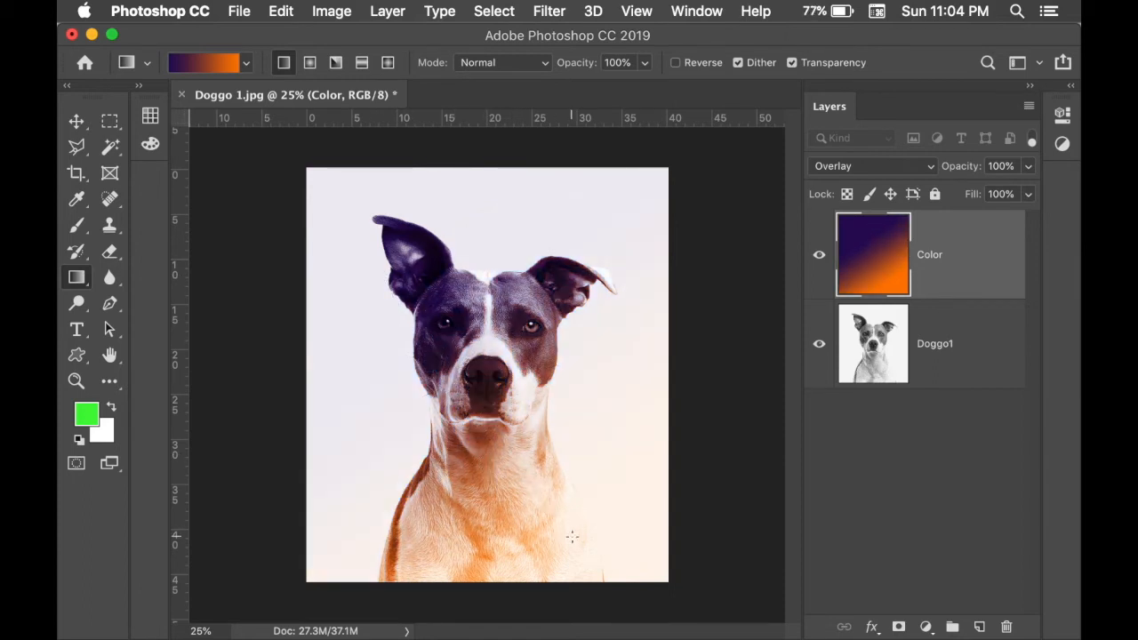
{"action": "left_click_drag", "start_coordinate": [377, 253], "coordinate": [546, 404]}
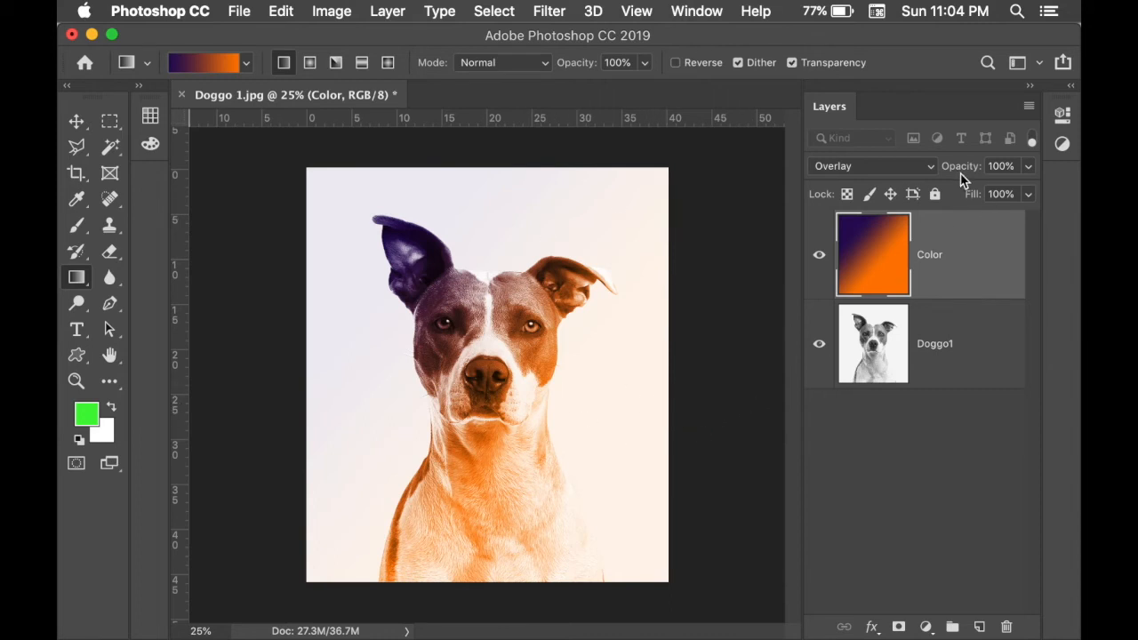
Add a Hue/Saturation adjustment layer above the Color layer and keep its settings expanded beside the layer list
{"action": "left_click_drag", "start_coordinate": [960, 170], "coordinate": [994, 168]}
{"action": "left_click", "coordinate": [925, 626]}
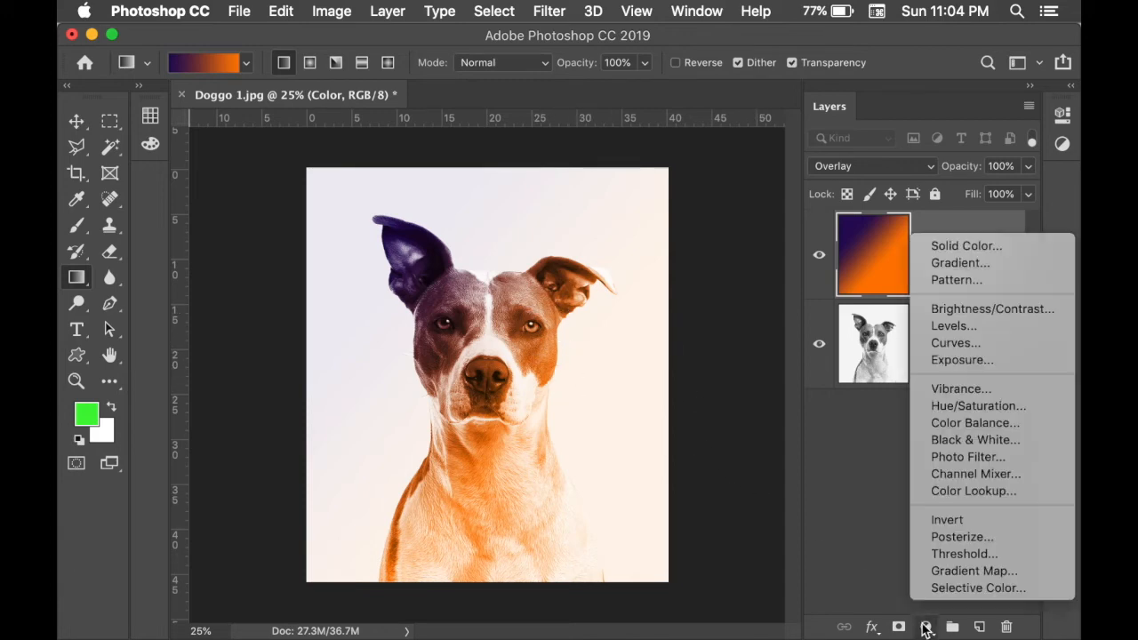
{"action": "left_click", "coordinate": [969, 407]}
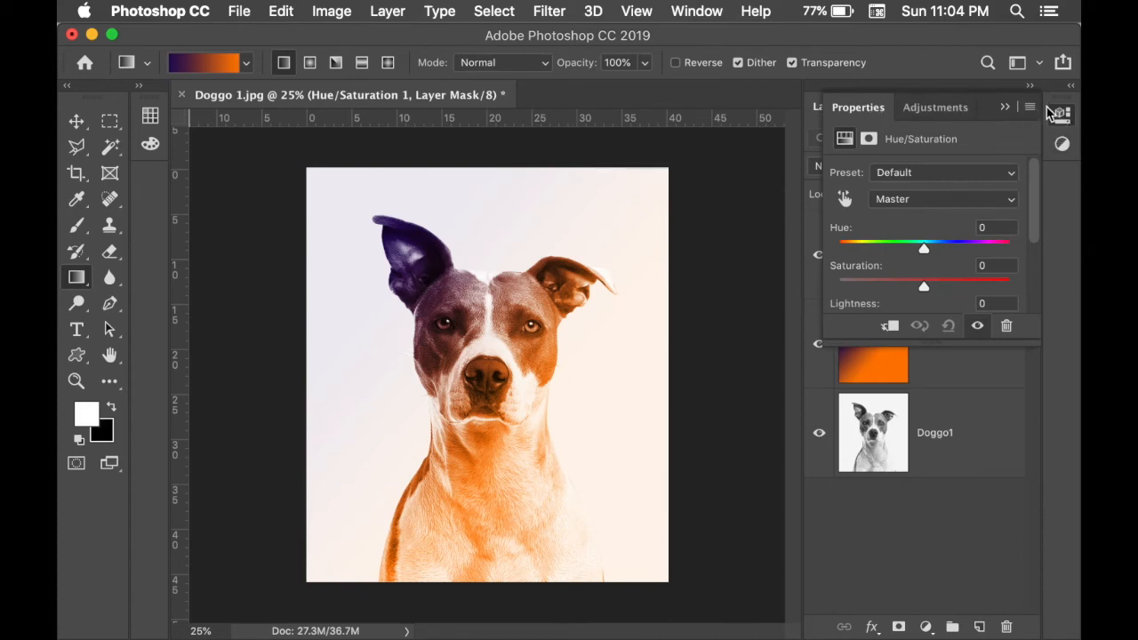
{"action": "left_click", "coordinate": [1068, 93]}
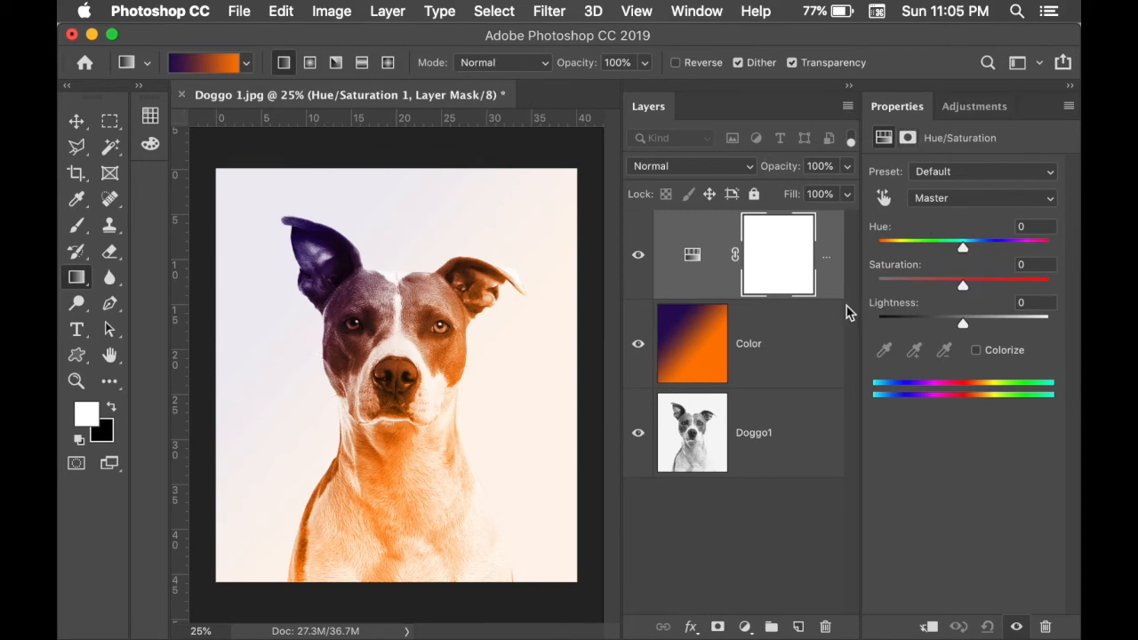
Try Hue values of -74, +42, -14 and -66 on the Hue/Saturation adjustment, and set the Hue to +1
{"action": "left_click_drag", "start_coordinate": [965, 252], "coordinate": [914, 250]}
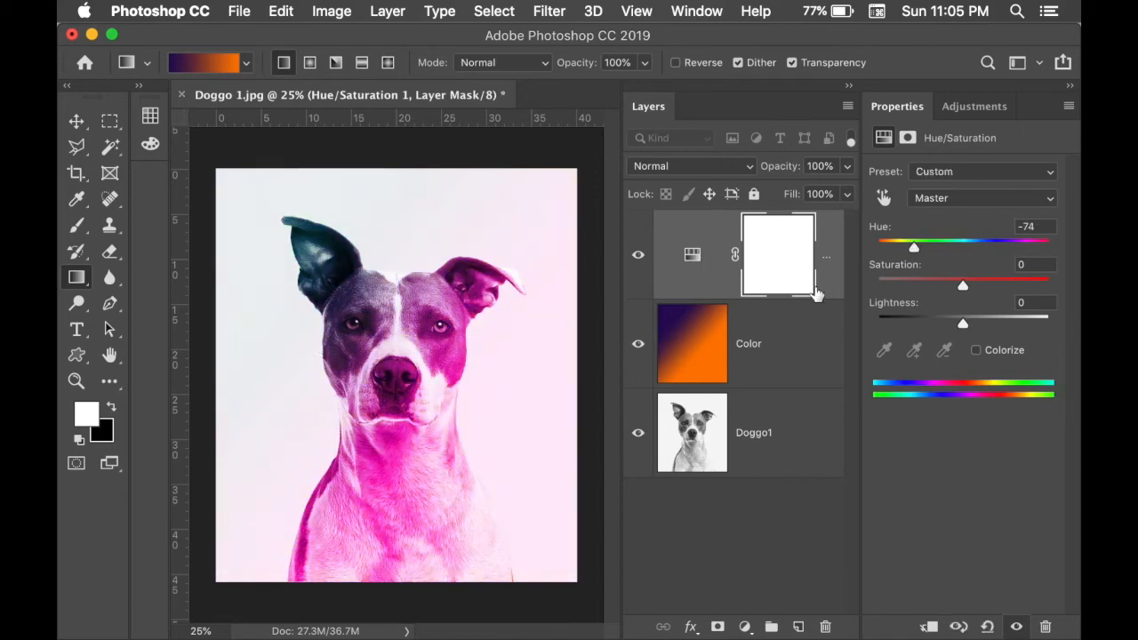
{"action": "left_click_drag", "start_coordinate": [916, 250], "coordinate": [998, 247]}
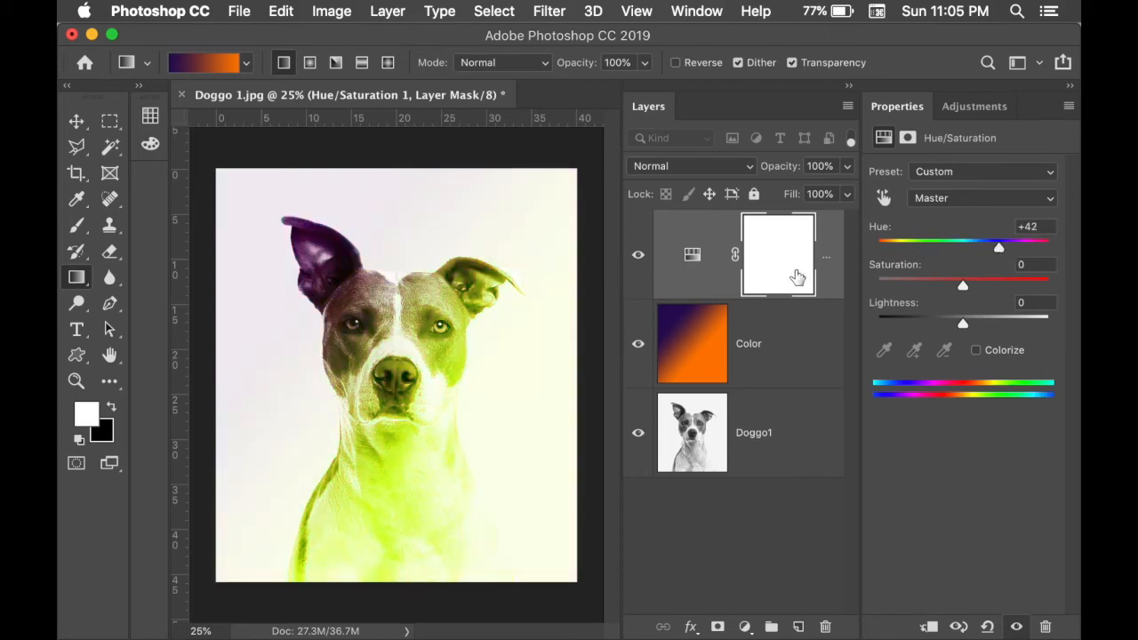
{"action": "left_click_drag", "start_coordinate": [1001, 255], "coordinate": [950, 252]}
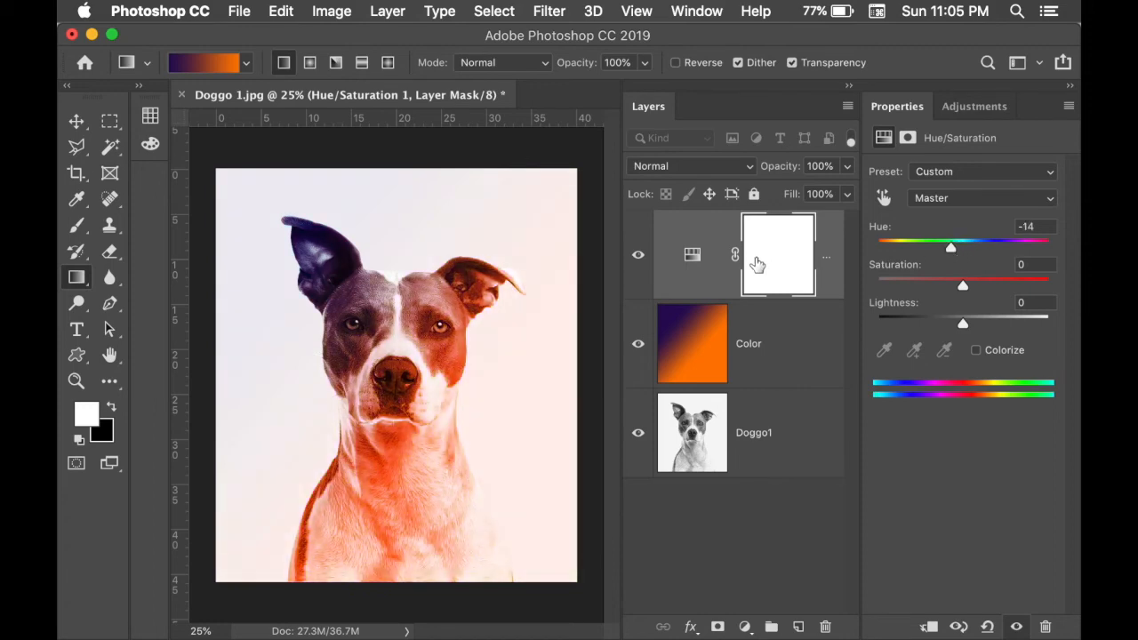
{"action": "left_click_drag", "start_coordinate": [955, 255], "coordinate": [914, 255]}
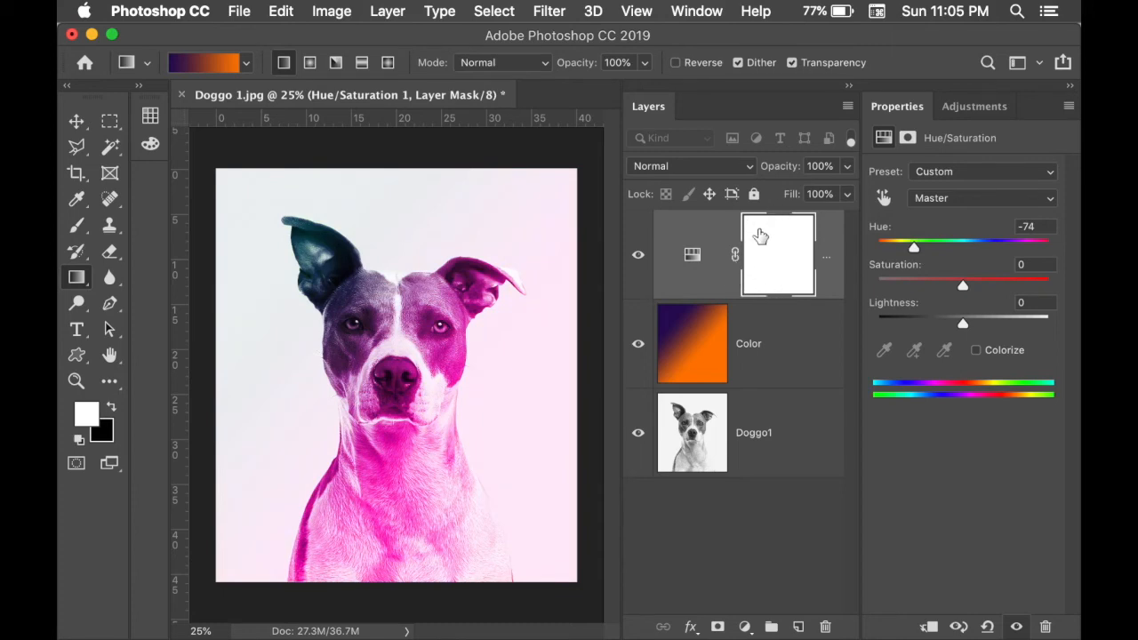
{"action": "mouse_move", "coordinate": [918, 253]}
{"action": "left_mouse_down"}
{"action": "mouse_move", "coordinate": [904, 248]}
{"action": "mouse_move", "coordinate": [918, 251]}
{"action": "left_mouse_up"}
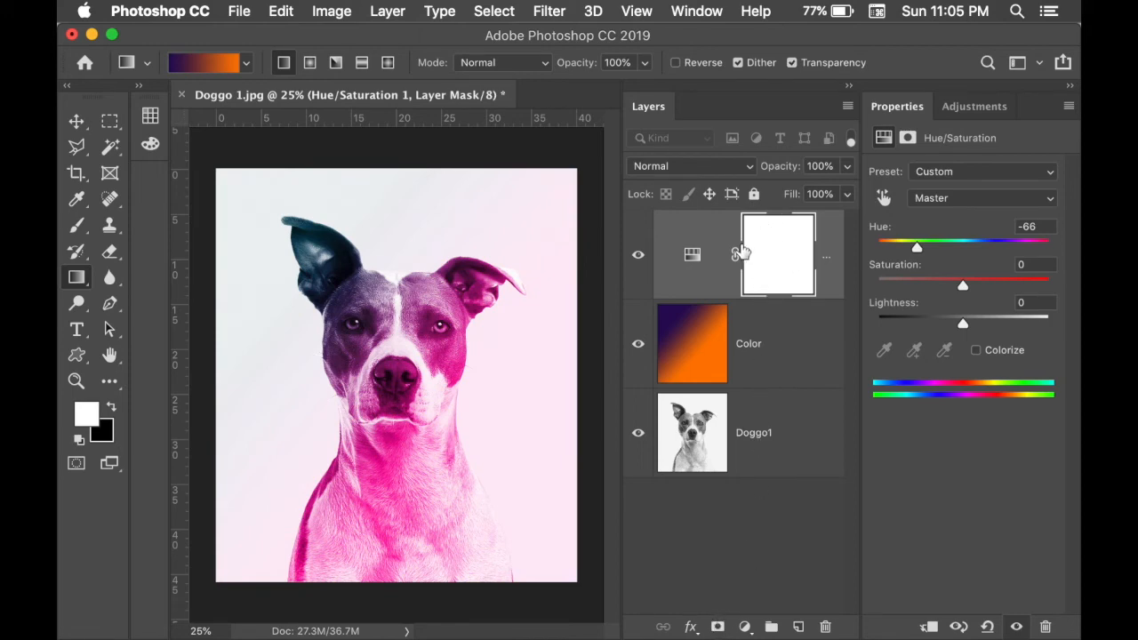
{"action": "left_click_drag", "start_coordinate": [917, 247], "coordinate": [963, 249]}
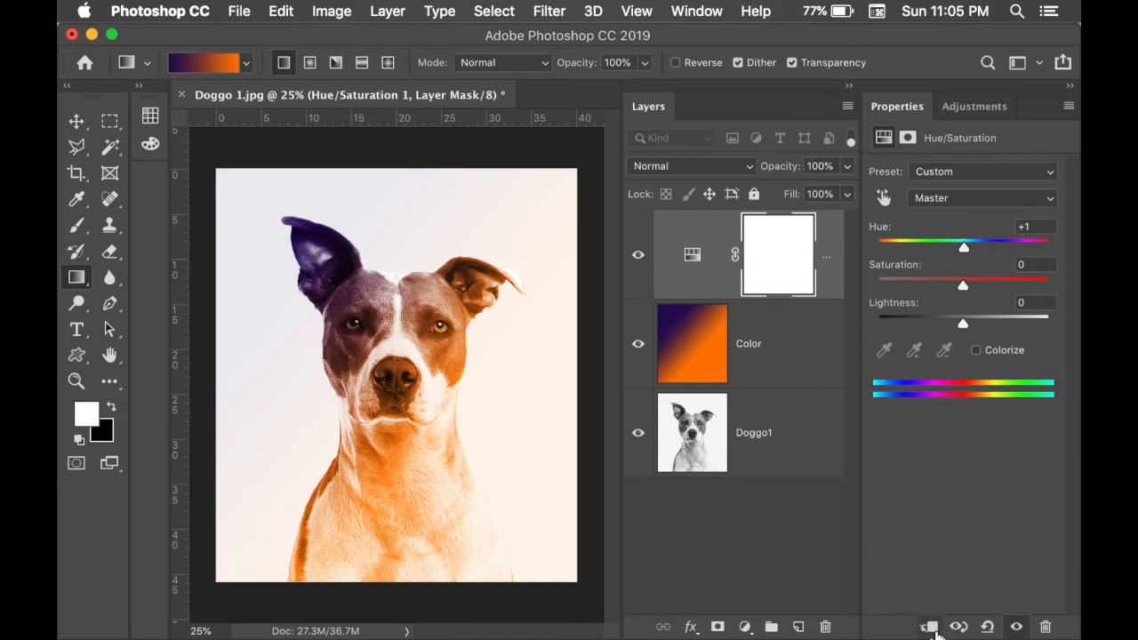
Clip the Hue/Saturation adjustment to the Color layer, and set its Saturation to -37 and Lightness to +27
{"action": "left_click", "coordinate": [928, 626]}
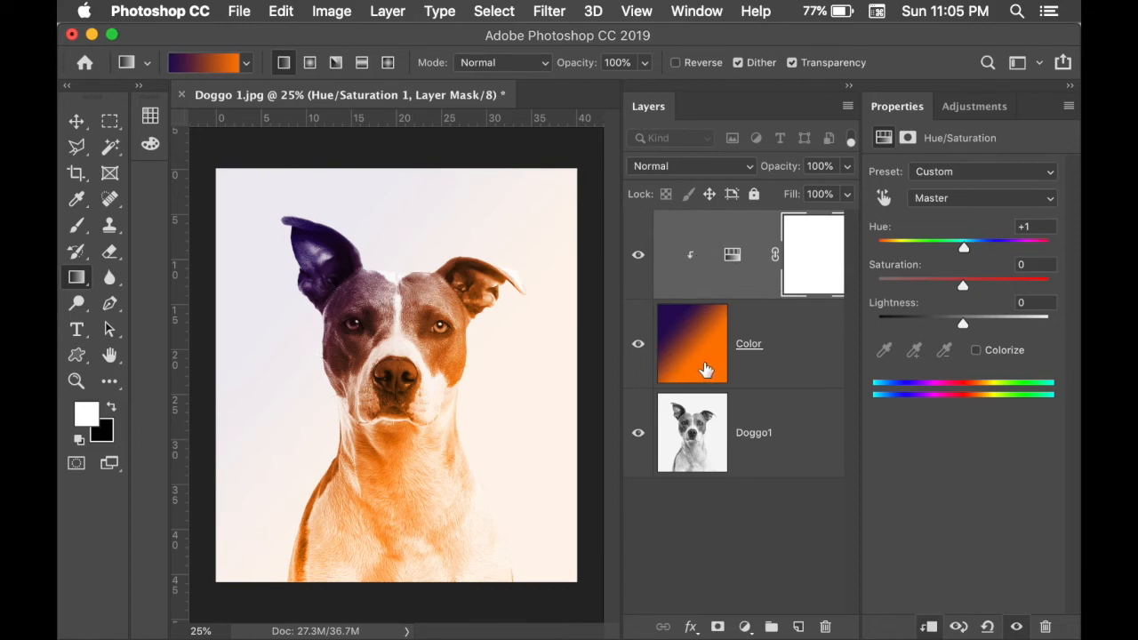
{"action": "left_click_drag", "start_coordinate": [963, 285], "coordinate": [931, 286]}
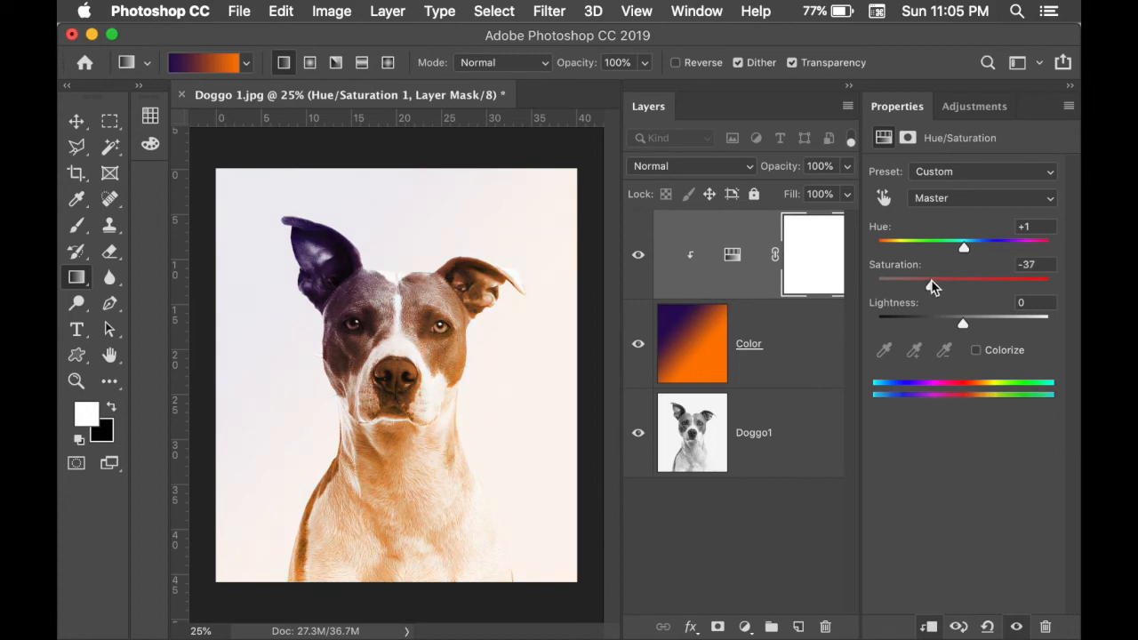
{"action": "left_click_drag", "start_coordinate": [964, 327], "coordinate": [988, 329]}
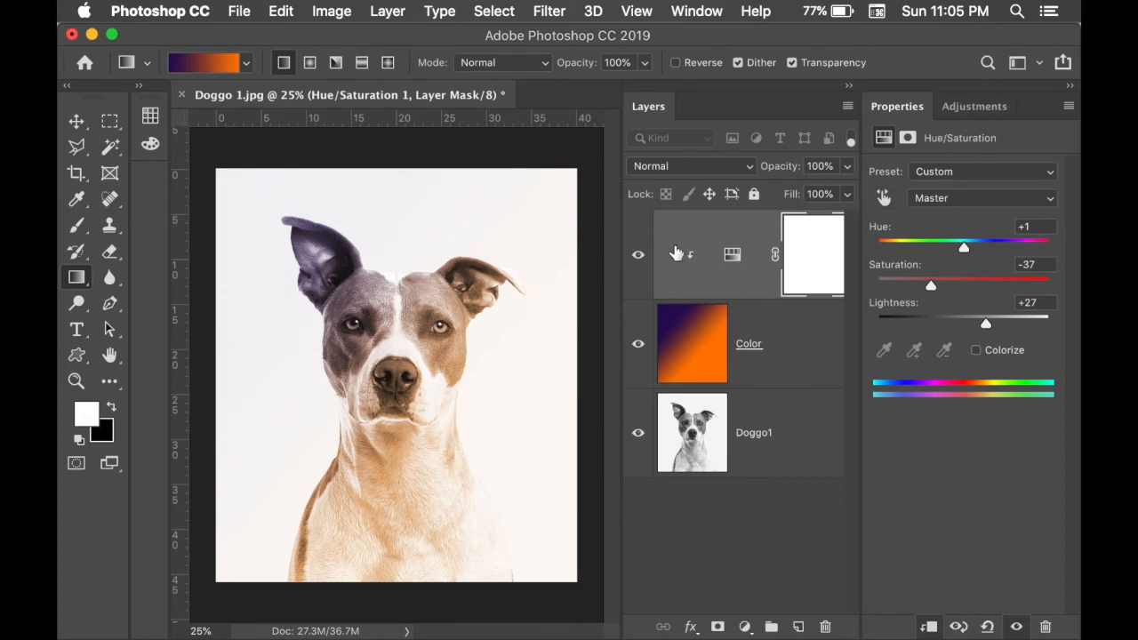
Toggle the Hue/Saturation layer's visibility several times to compare the image with and without the adjustment
{"action": "left_click", "coordinate": [637, 255]}
{"action": "left_click", "coordinate": [638, 256]}
{"action": "left_click", "coordinate": [638, 255]}
{"action": "left_click", "coordinate": [637, 255]}
{"action": "left_click", "coordinate": [637, 255]}
{"action": "left_click", "coordinate": [637, 255]}
Add a Levels adjustment layer on top with input levels of 54, 0.67 and 255
{"action": "left_click", "coordinate": [743, 626]}
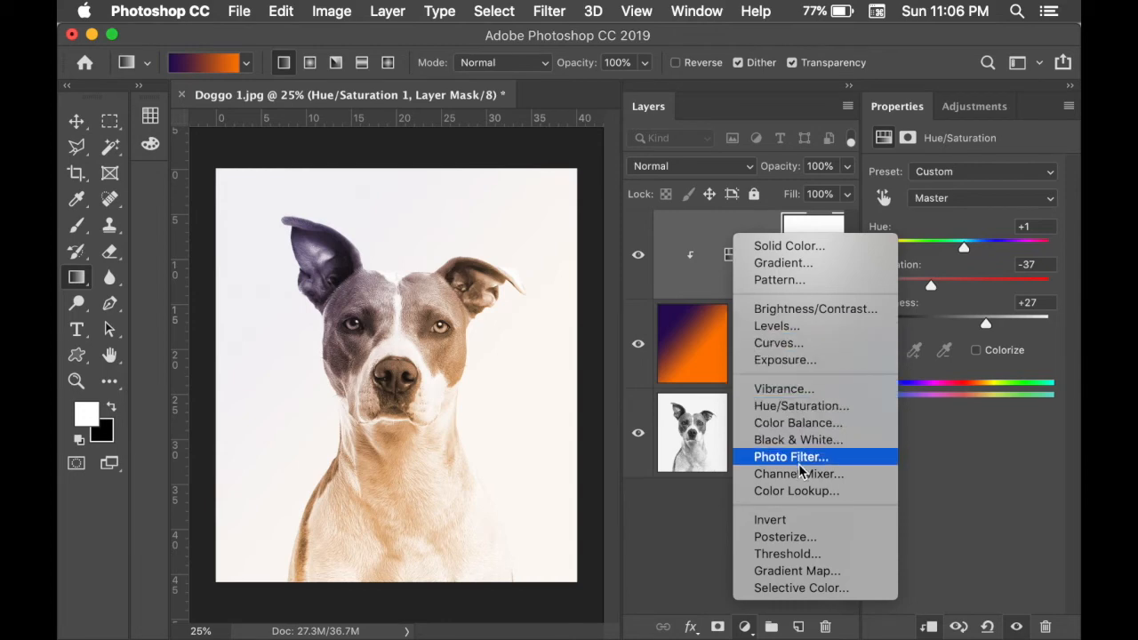
{"action": "left_click", "coordinate": [791, 325]}
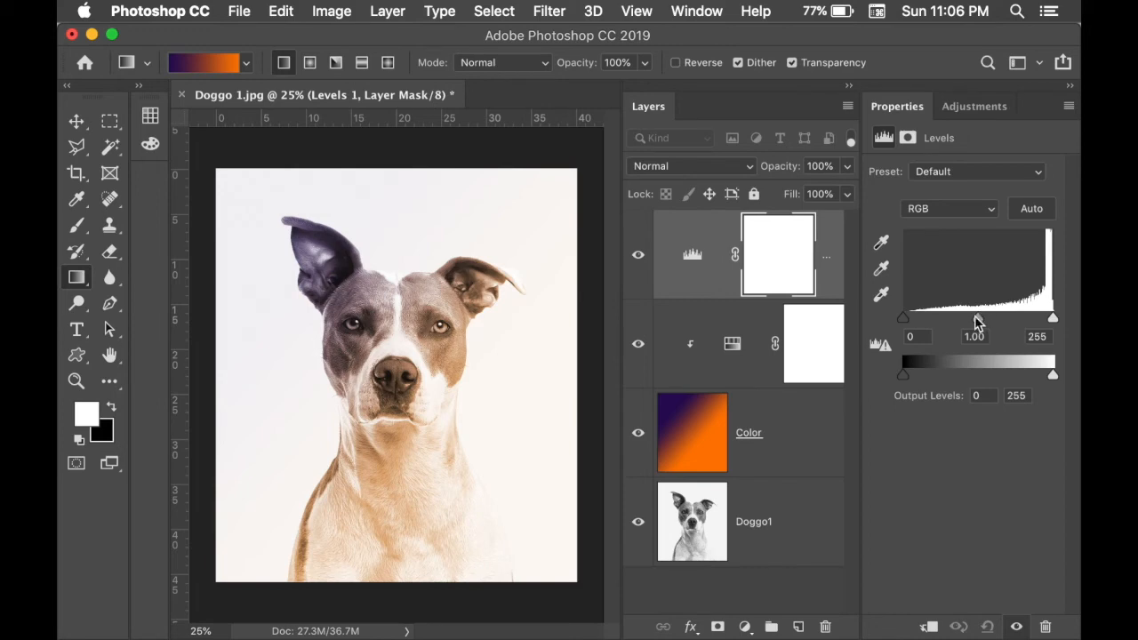
{"action": "mouse_move", "coordinate": [973, 318]}
{"action": "left_mouse_down"}
{"action": "mouse_move", "coordinate": [955, 318]}
{"action": "mouse_move", "coordinate": [991, 317]}
{"action": "left_mouse_up"}
{"action": "left_click_drag", "start_coordinate": [903, 317], "coordinate": [936, 320]}
{"action": "left_click_drag", "start_coordinate": [1052, 320], "coordinate": [1011, 322]}
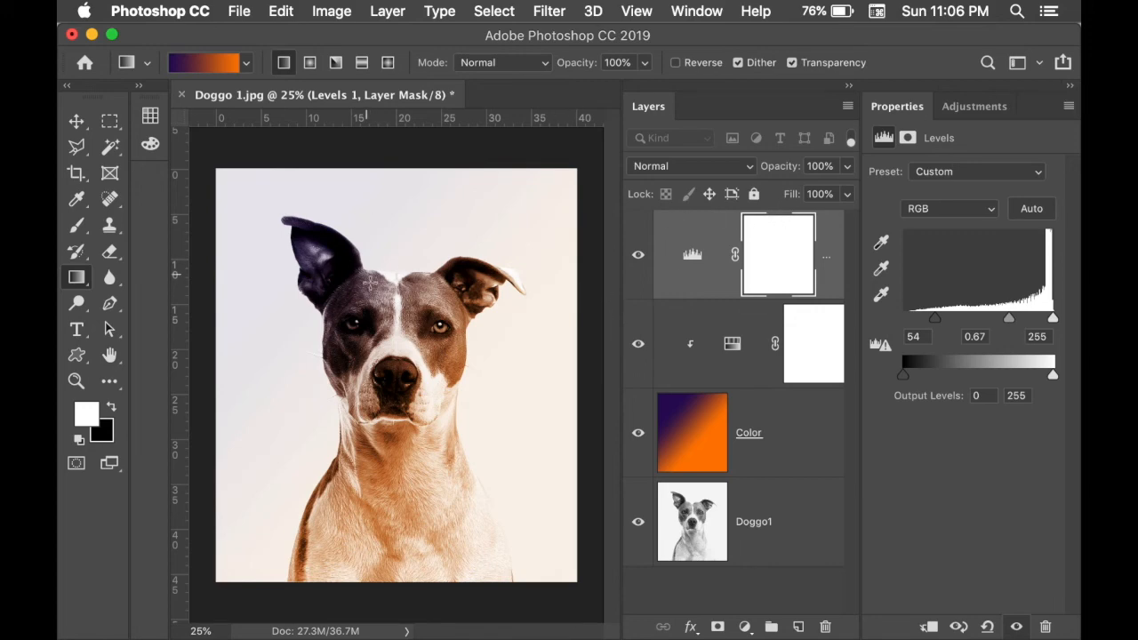
Minimize the document window and open Doggo 2.jpg from the Doggo folder in Photoshop
{"action": "left_click", "coordinate": [92, 35]}
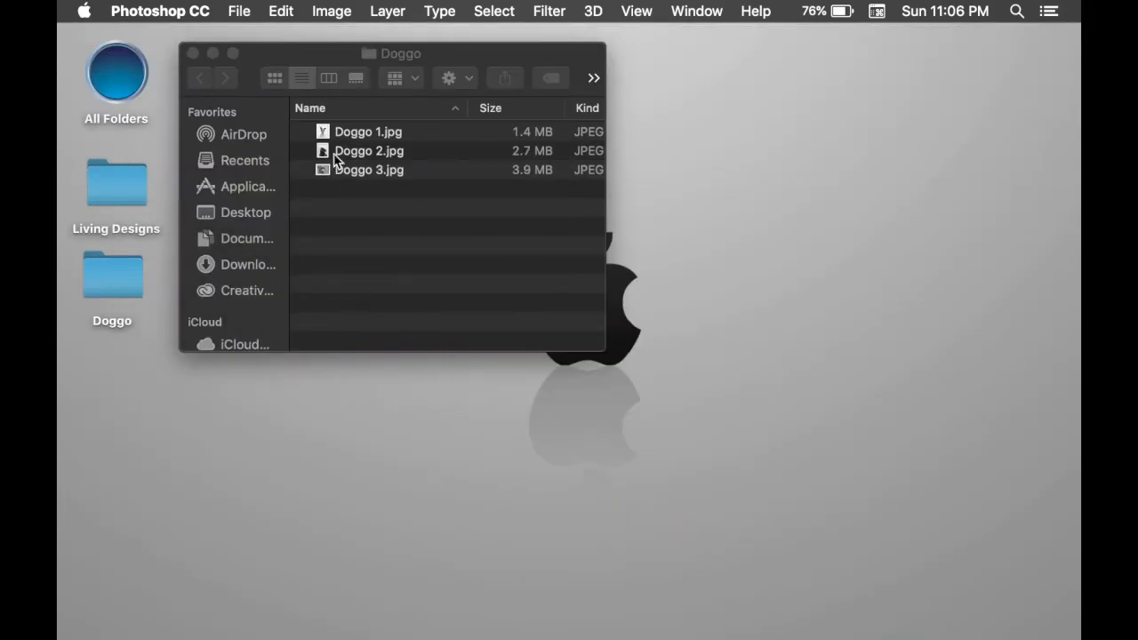
{"action": "left_click", "coordinate": [360, 151]}
{"action": "left_click_drag", "start_coordinate": [368, 152], "coordinate": [443, 622]}
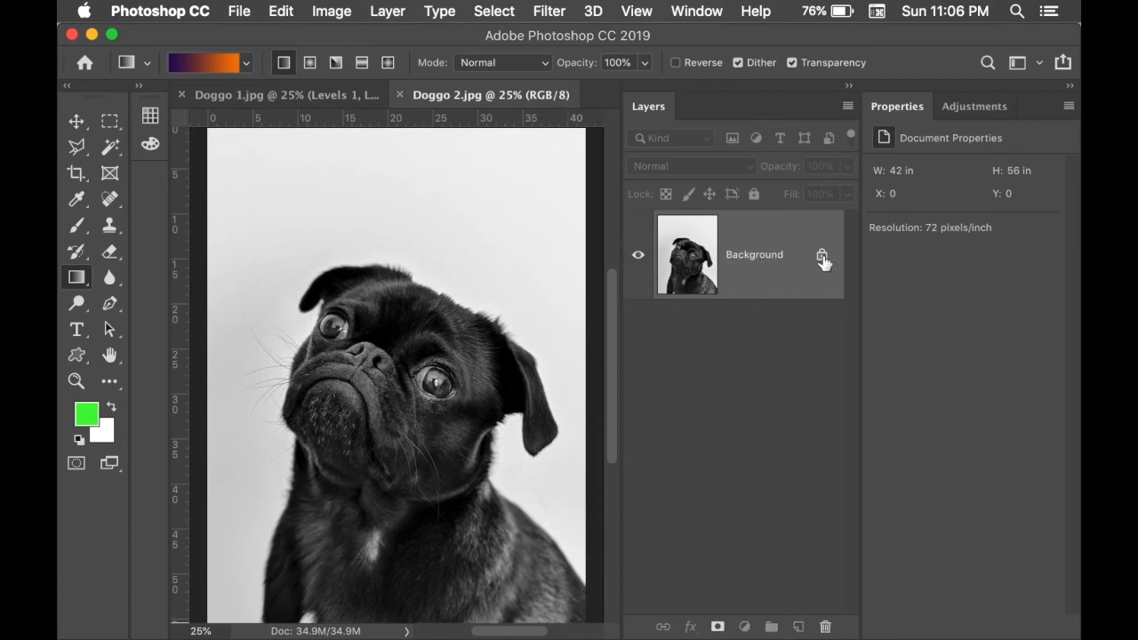
Unlock the pug photo's background layer under the name Doggo 2, and add an empty layer above it
{"action": "left_click", "coordinate": [821, 255]}
{"action": "double_click", "coordinate": [745, 256]}
{"action": "type", "text": "Doggo 2"}
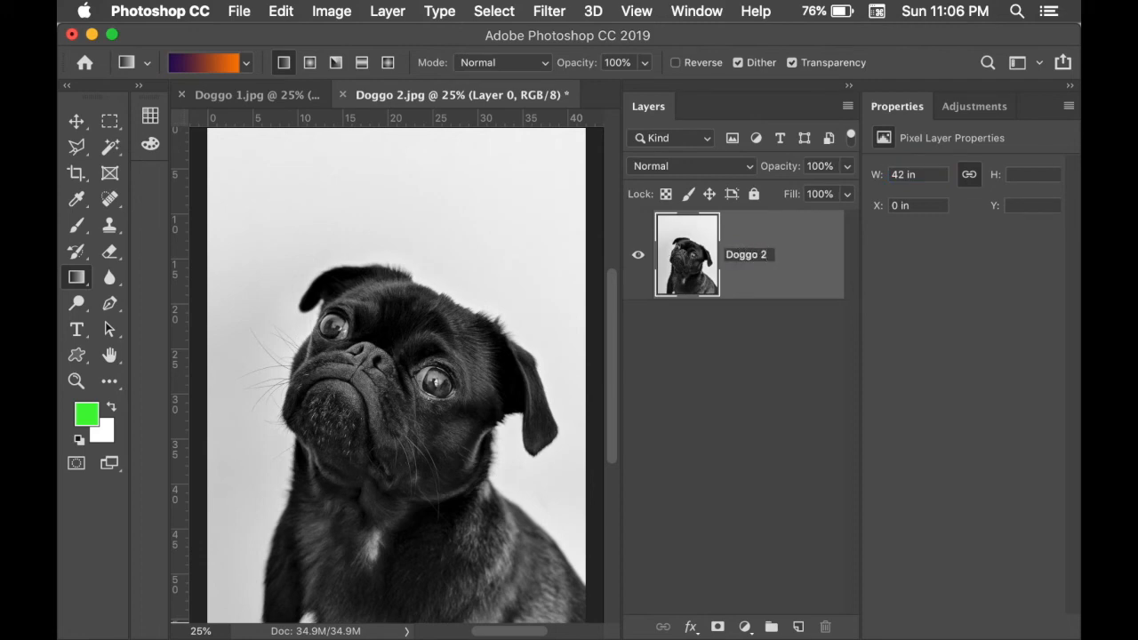
{"action": "key", "text": "Return"}
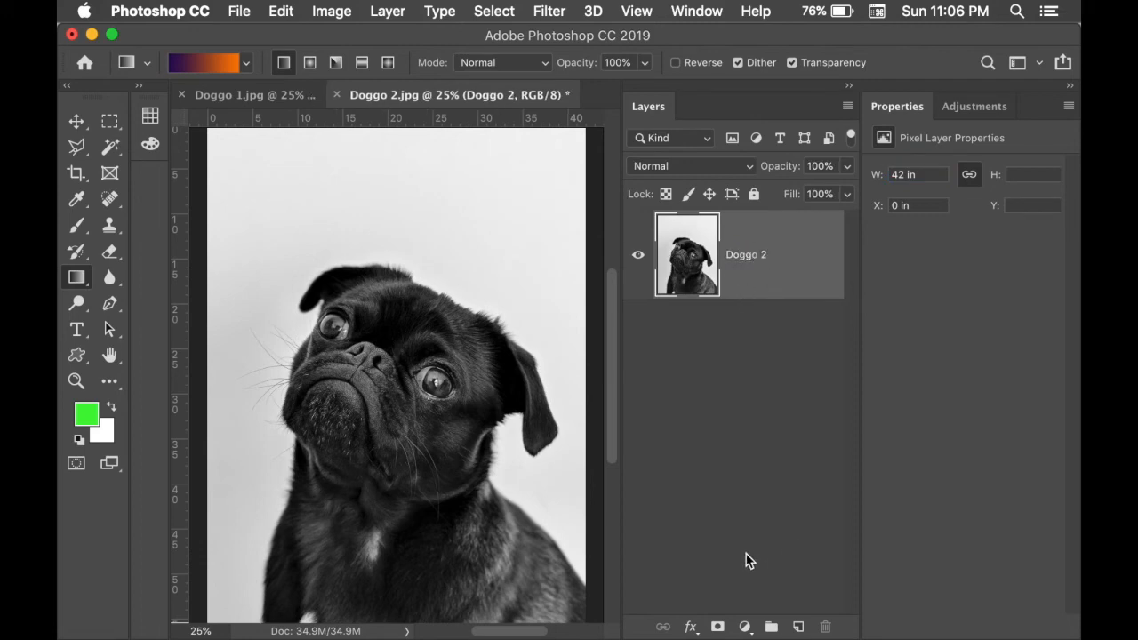
{"action": "left_click", "coordinate": [798, 626]}
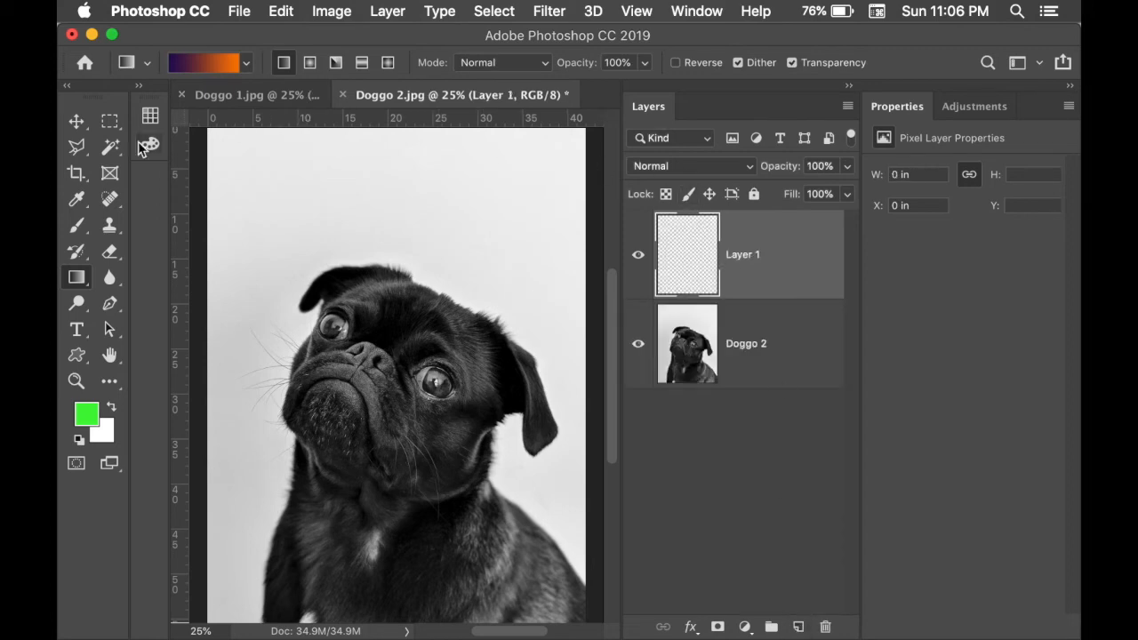
{"action": "left_click", "coordinate": [247, 64]}
{"action": "left_click", "coordinate": [247, 64]}
{"action": "left_click", "coordinate": [246, 64]}
{"action": "left_click", "coordinate": [246, 64]}
{"action": "right_click", "coordinate": [77, 275]}
{"action": "left_click", "coordinate": [81, 280]}
{"action": "left_click", "coordinate": [87, 156]}
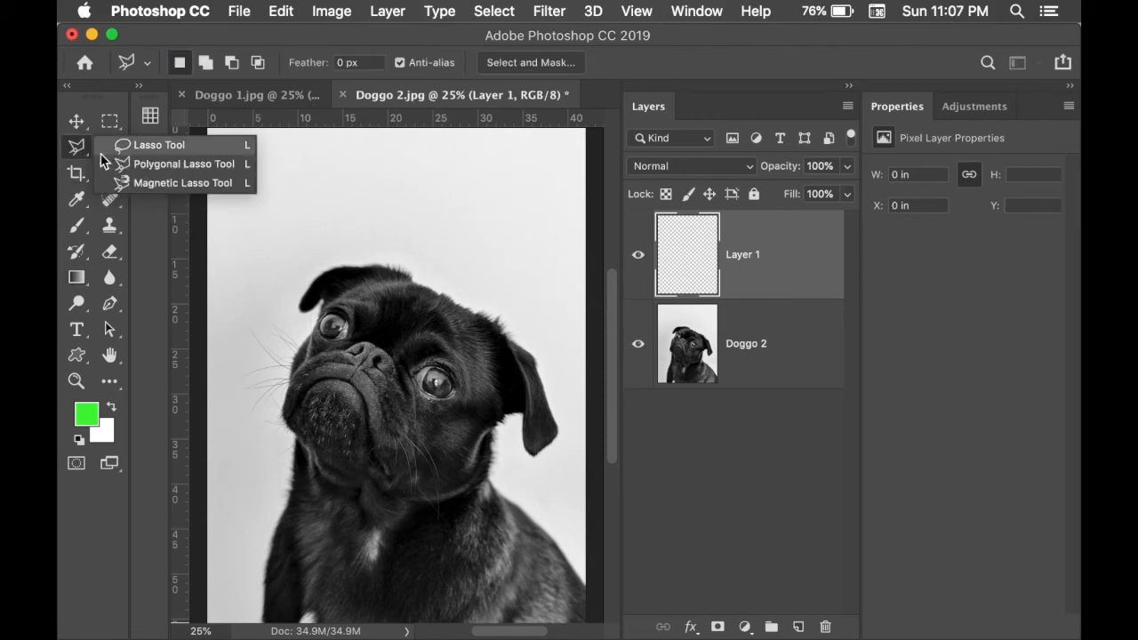
{"action": "left_click", "coordinate": [78, 175]}
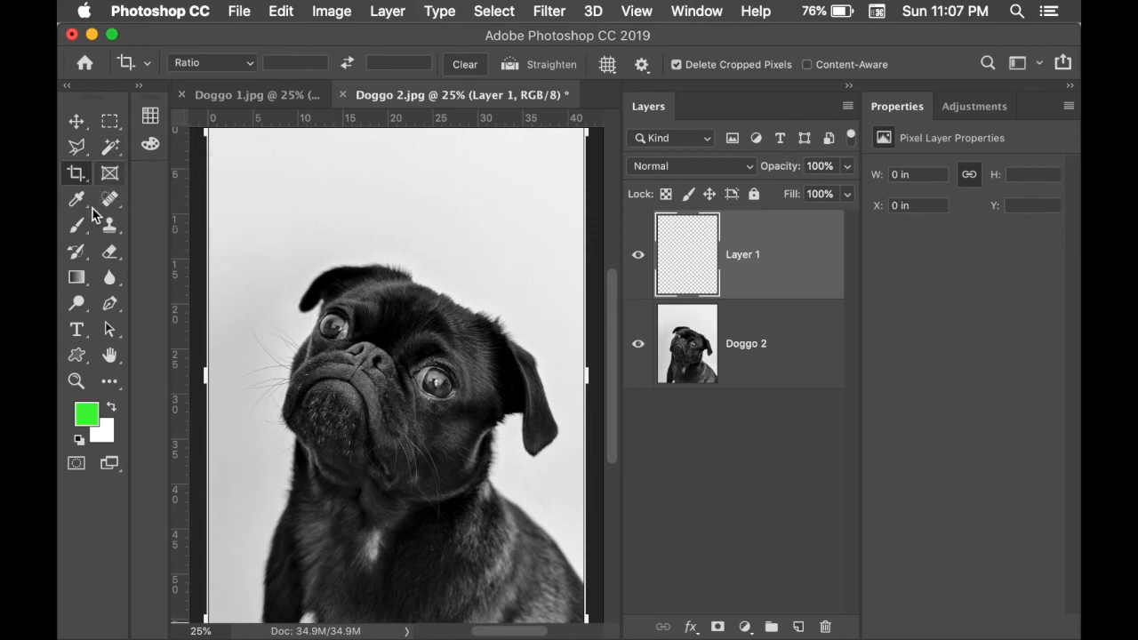
{"action": "left_click", "coordinate": [78, 280]}
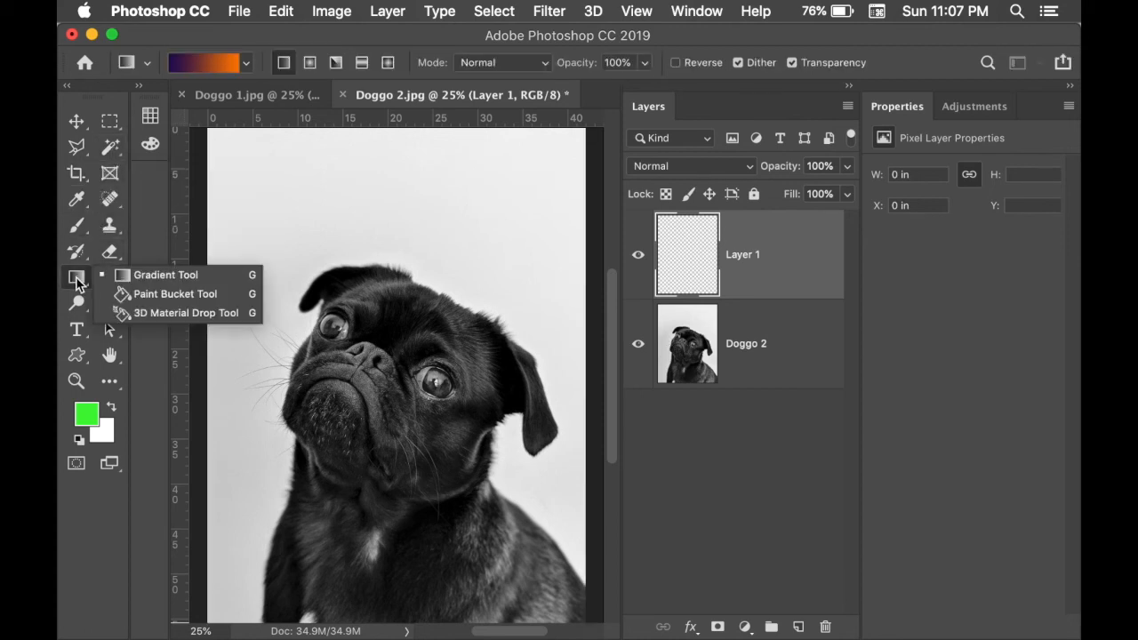
{"action": "left_click", "coordinate": [78, 279]}
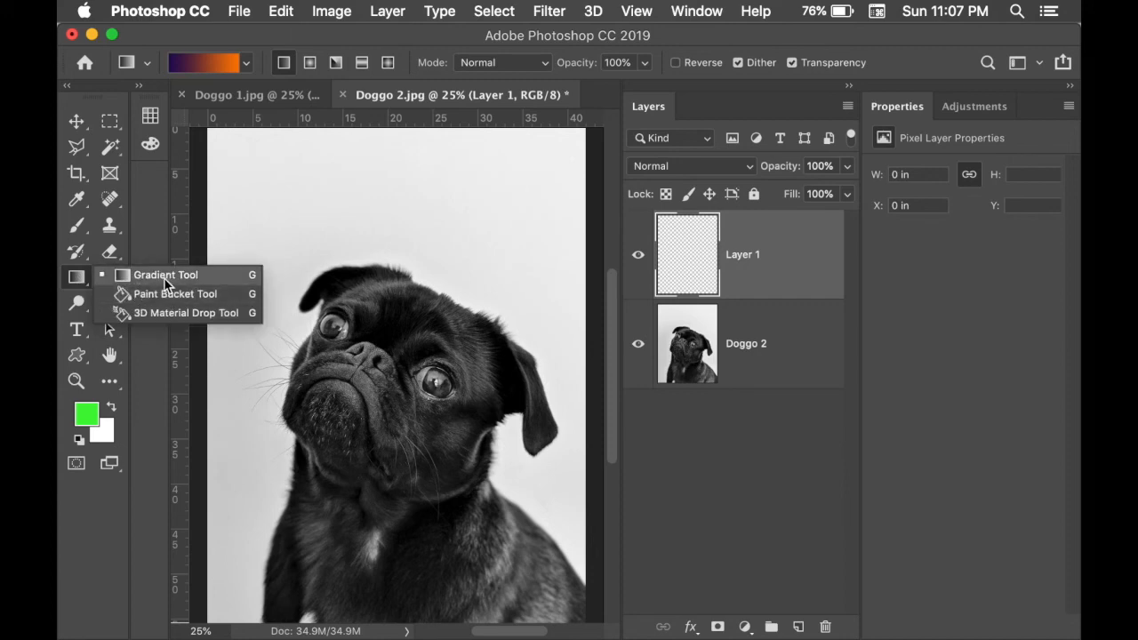
{"action": "left_click", "coordinate": [162, 276]}
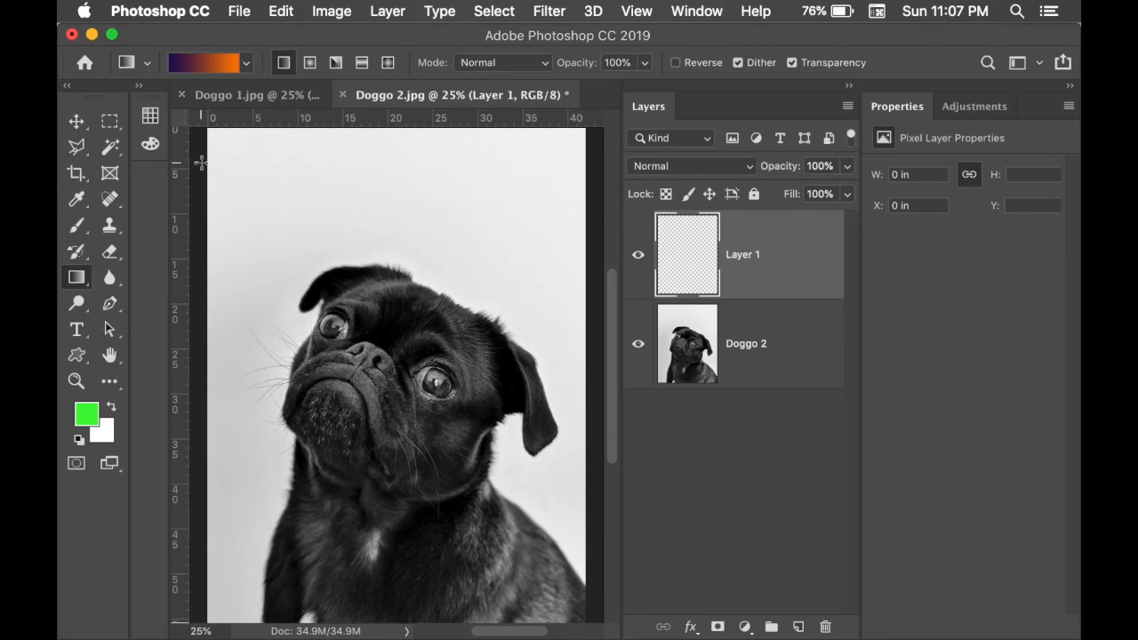
Fill Layer 1 with a diagonal linear Foreground to Background gradient from green to white, and set the layer's blend mode to Overlay
{"action": "left_click", "coordinate": [248, 67]}
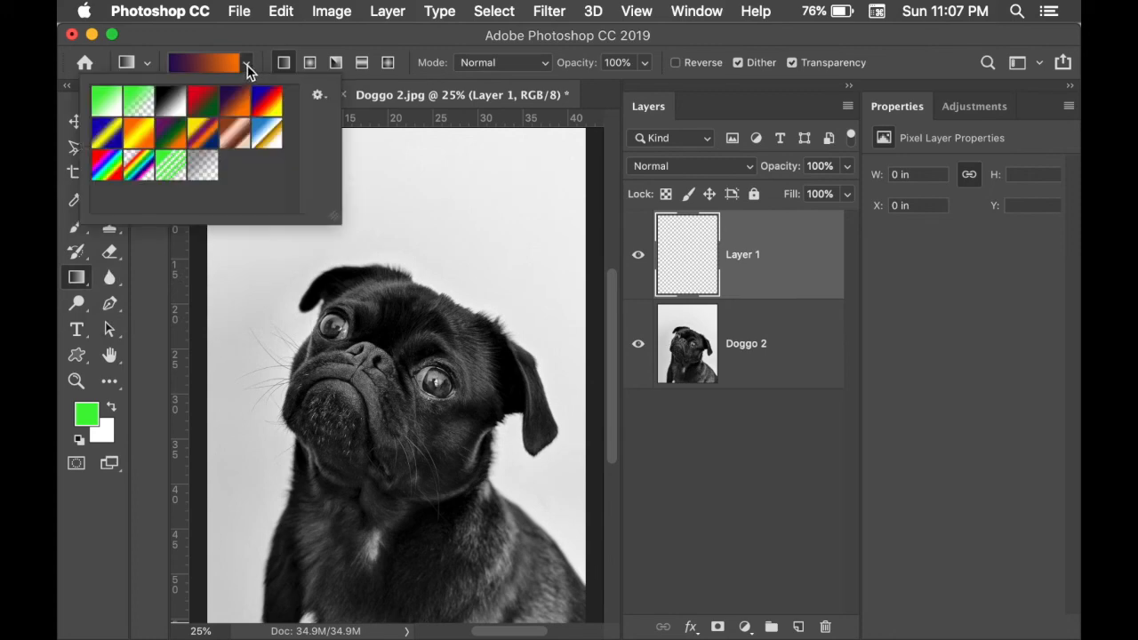
{"action": "left_click", "coordinate": [108, 104]}
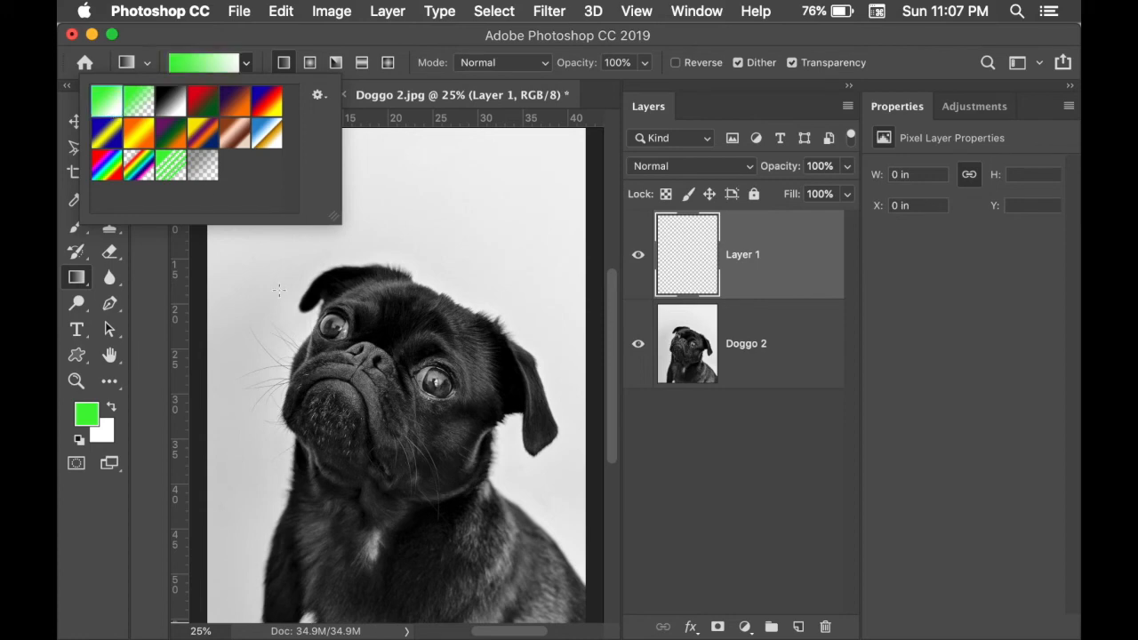
{"action": "left_click_drag", "start_coordinate": [274, 260], "coordinate": [640, 572]}
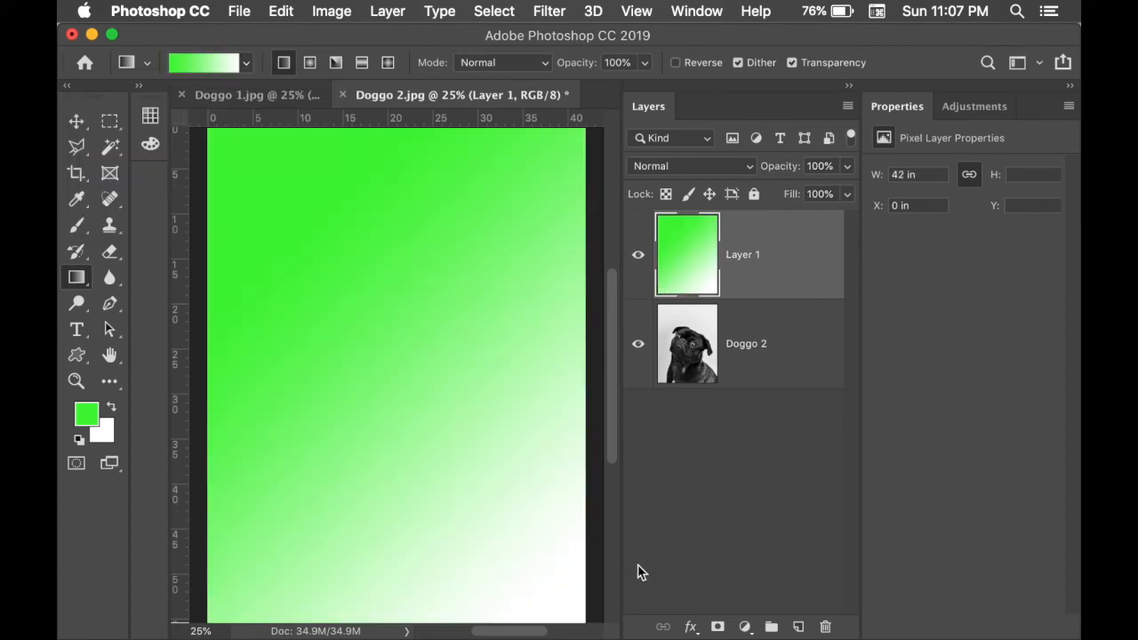
{"action": "left_click", "coordinate": [733, 168]}
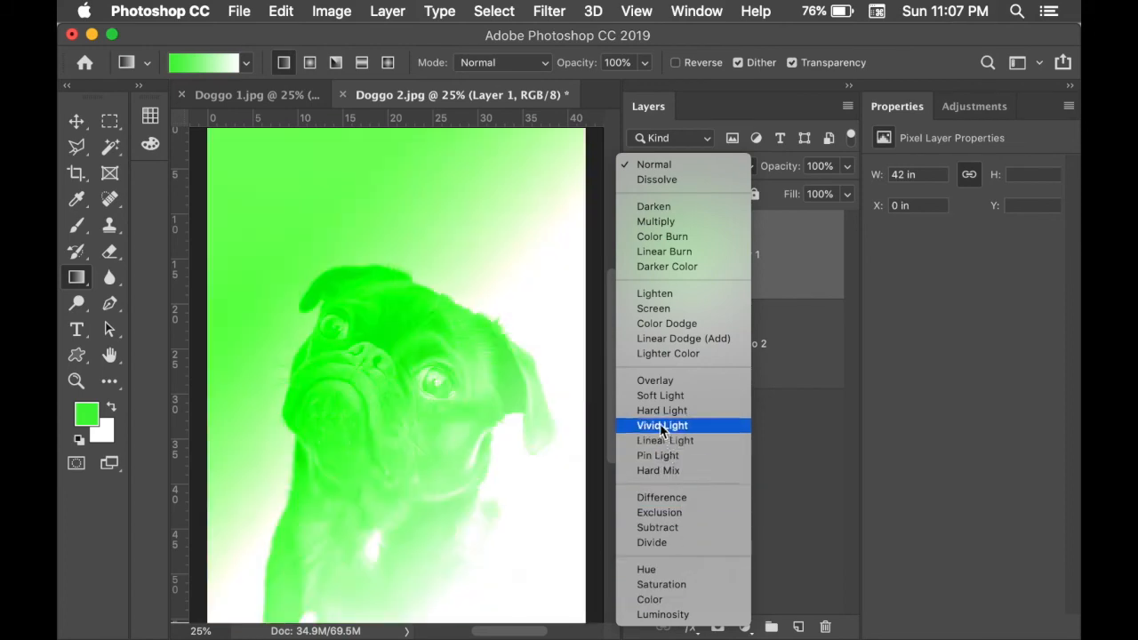
{"action": "left_click", "coordinate": [665, 380]}
Edit the gradient so it starts in a darker green, with an added bright green stop at 80% before the white end
{"action": "left_click", "coordinate": [188, 64]}
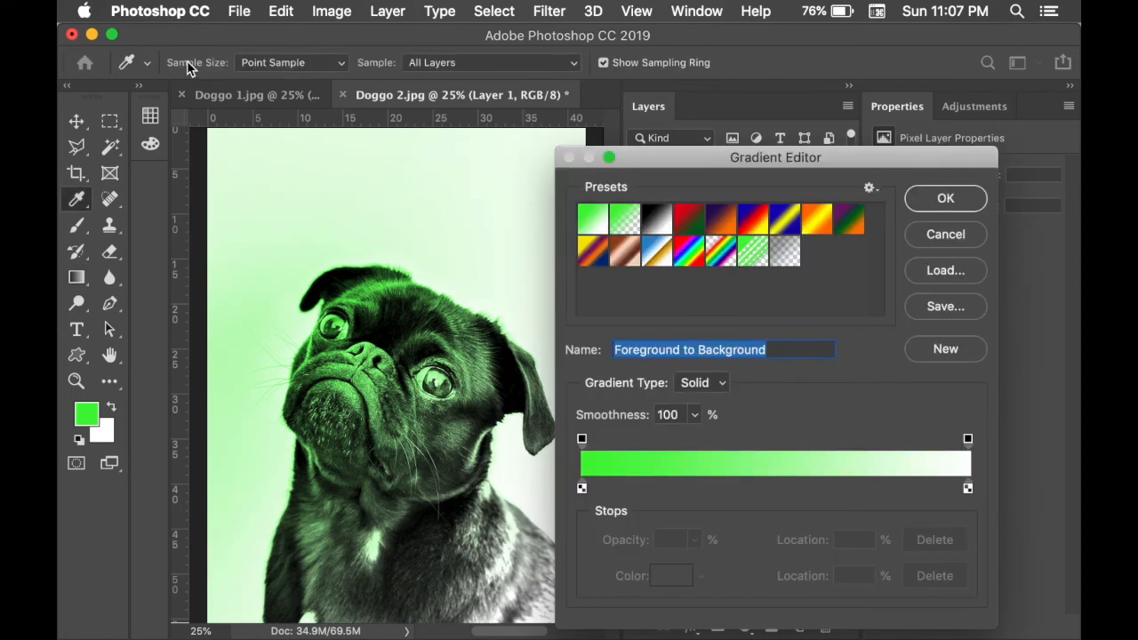
{"action": "left_click", "coordinate": [969, 197]}
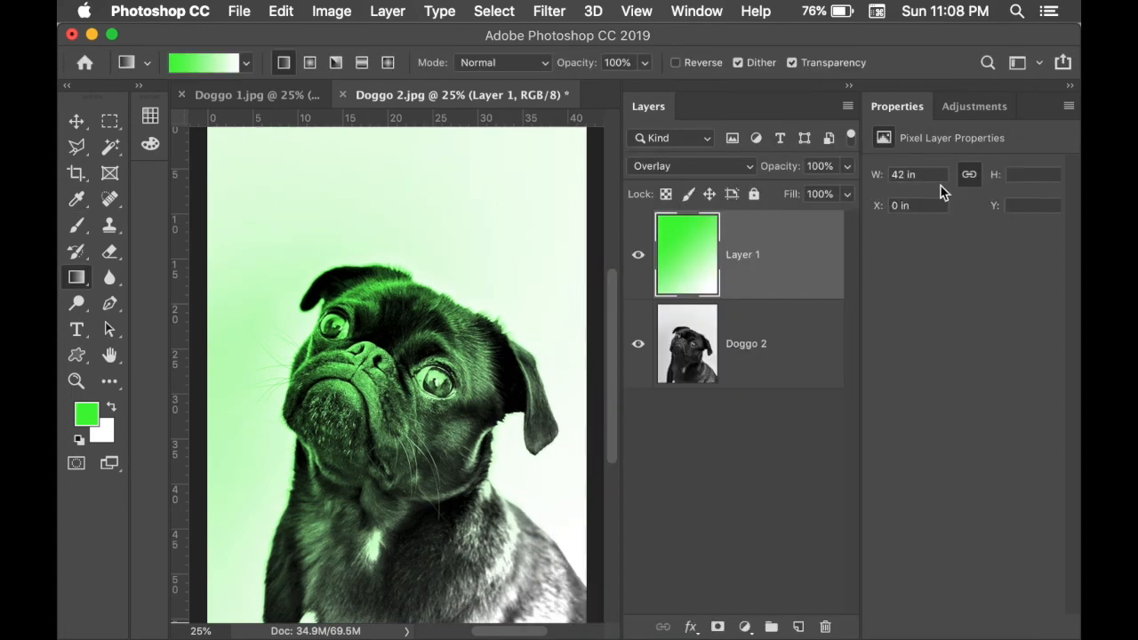
{"action": "left_click", "coordinate": [246, 64]}
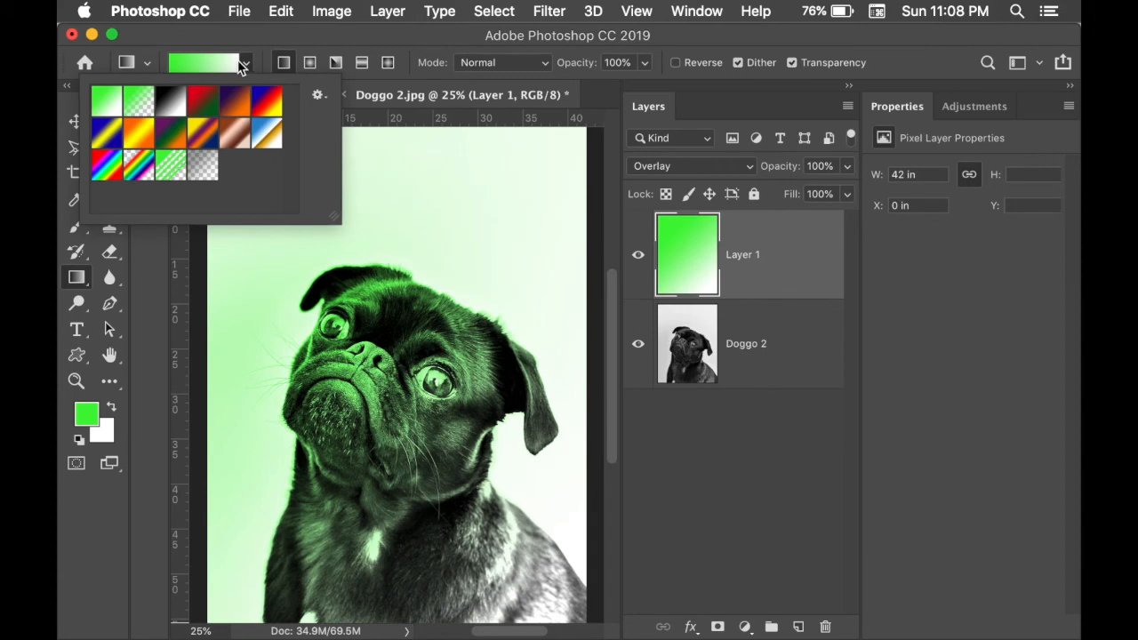
{"action": "left_click", "coordinate": [227, 62]}
{"action": "left_click", "coordinate": [193, 71]}
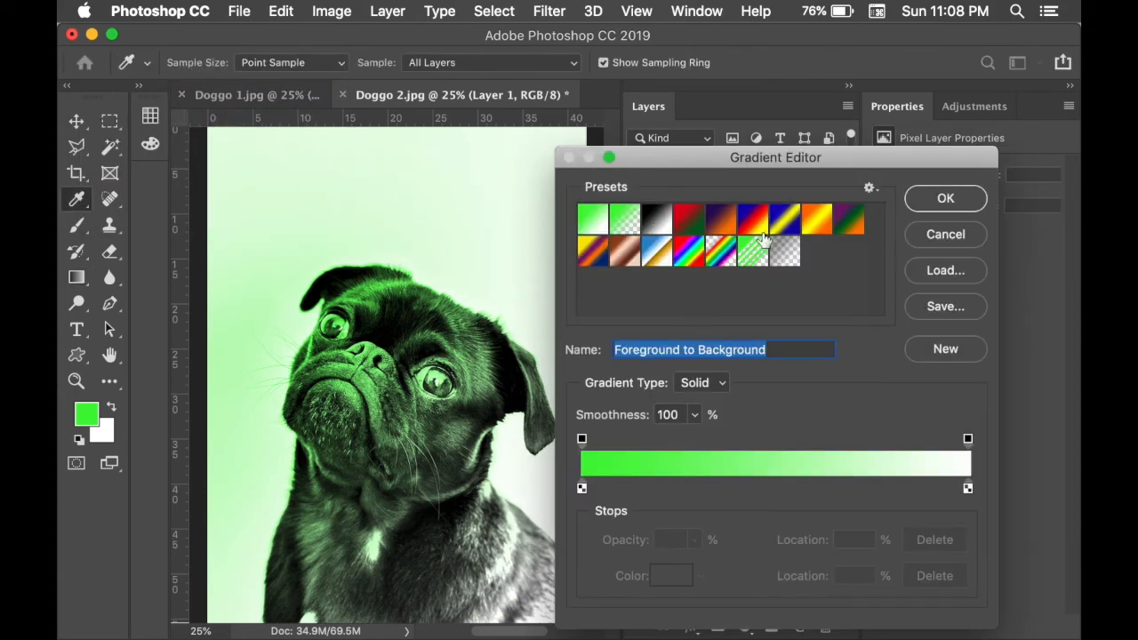
{"action": "double_click", "coordinate": [582, 489]}
{"action": "left_click", "coordinate": [684, 364]}
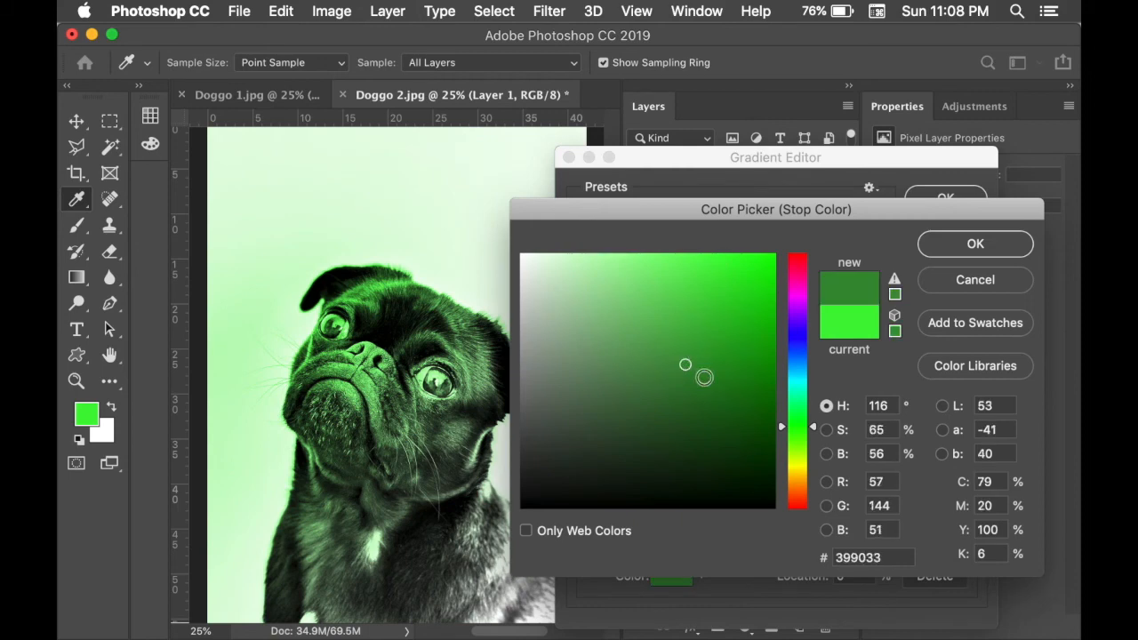
{"action": "left_click", "coordinate": [703, 376]}
{"action": "left_click", "coordinate": [975, 243]}
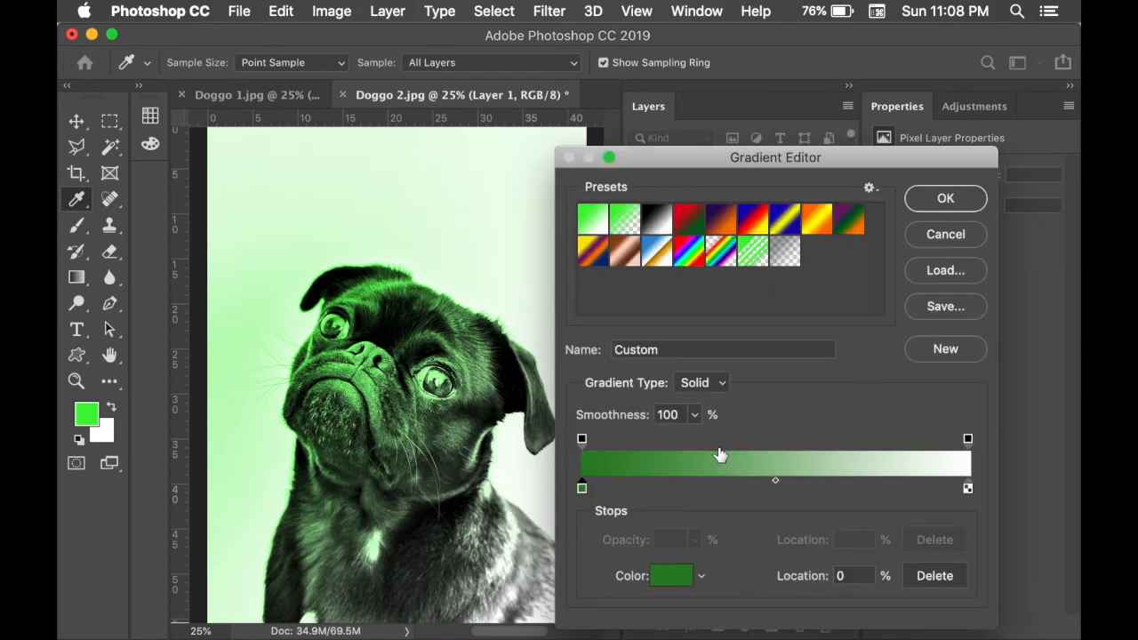
{"action": "left_click_drag", "start_coordinate": [773, 484], "coordinate": [891, 488]}
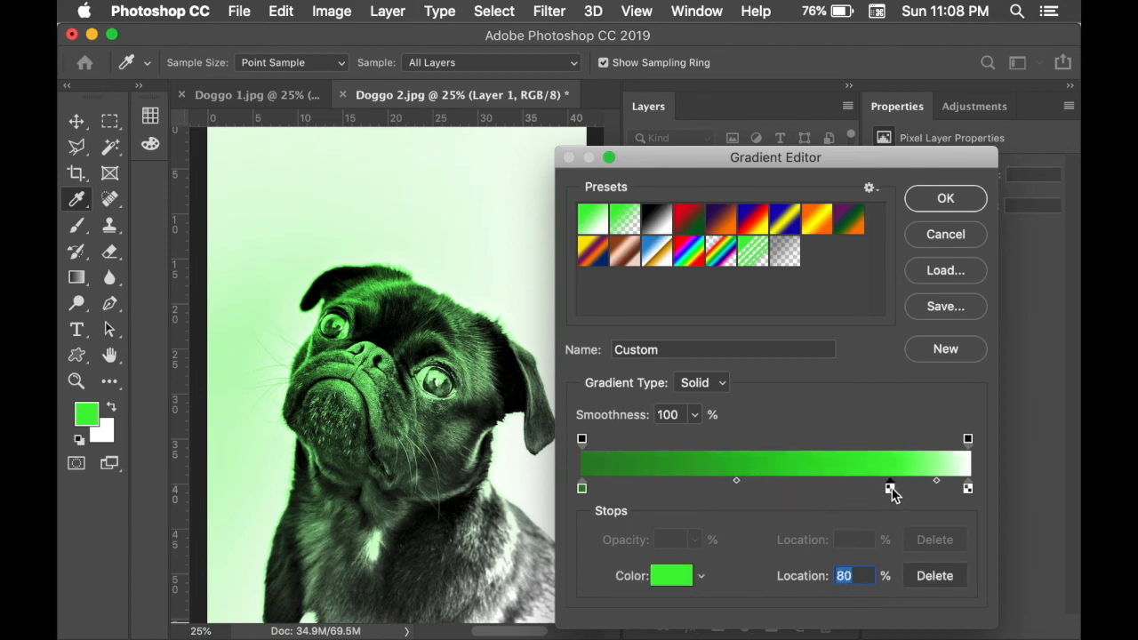
{"action": "left_click", "coordinate": [945, 199]}
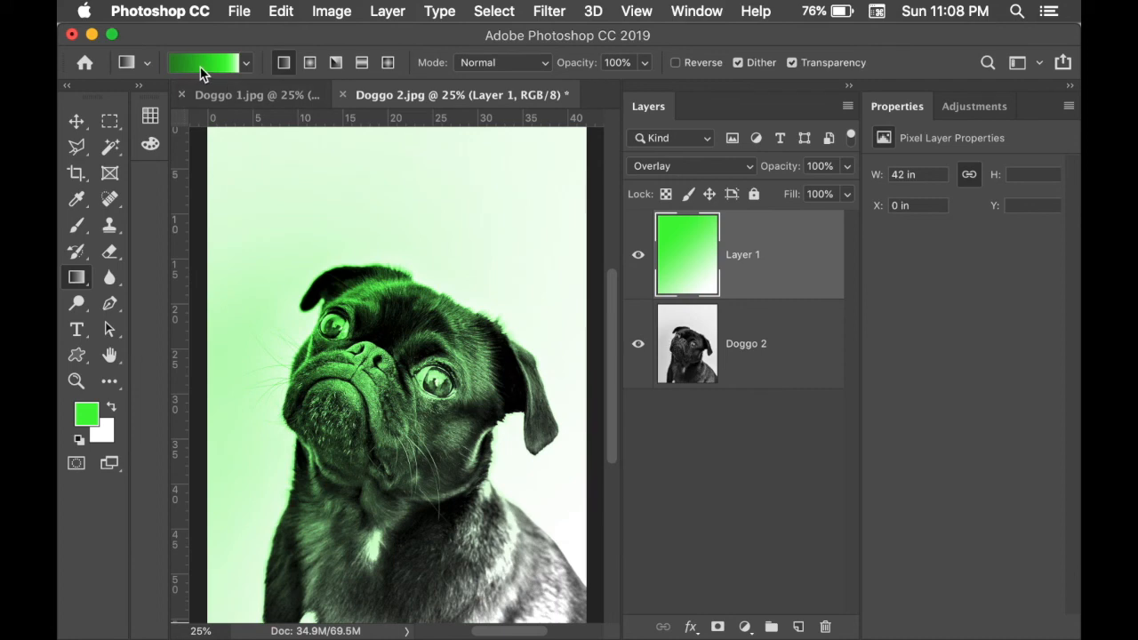
Redraw the custom dark-to-bright-green gradient diagonally across the pug on Layer 1
{"action": "left_click_drag", "start_coordinate": [264, 190], "coordinate": [386, 367]}
{"action": "left_click_drag", "start_coordinate": [313, 307], "coordinate": [414, 366]}
{"action": "left_click_drag", "start_coordinate": [281, 302], "coordinate": [556, 525]}
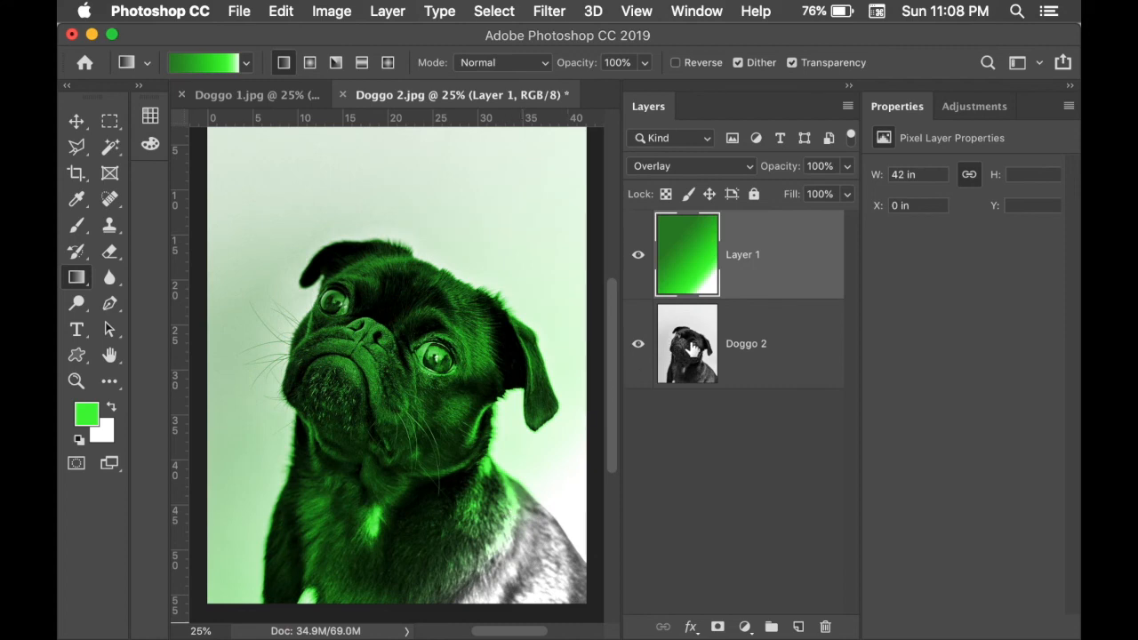
{"action": "scroll", "coordinate": [500, 257], "scroll_direction": "down", "scroll_amount": 5}
Switch to the radial gradient style and change the black start stop of the black-to-white preset to a saturated purple of hue 284°
{"action": "left_click", "coordinate": [309, 64]}
{"action": "scroll", "coordinate": [338, 185], "scroll_direction": "down", "scroll_amount": 2}
{"action": "scroll", "coordinate": [336, 188], "scroll_direction": "up", "scroll_amount": 7}
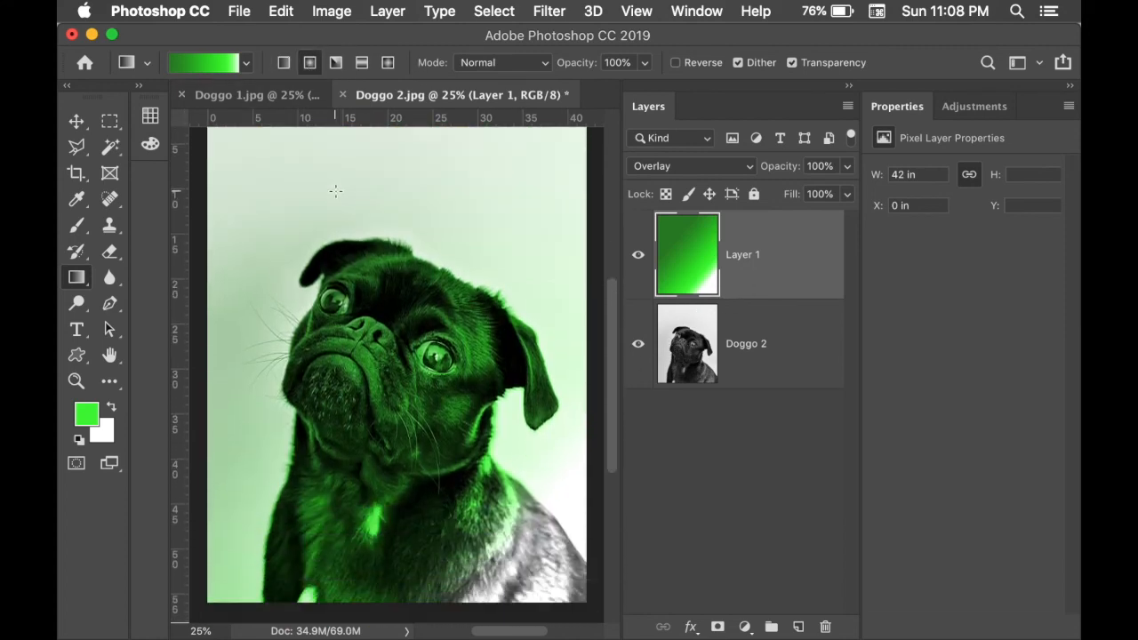
{"action": "left_click", "coordinate": [213, 63]}
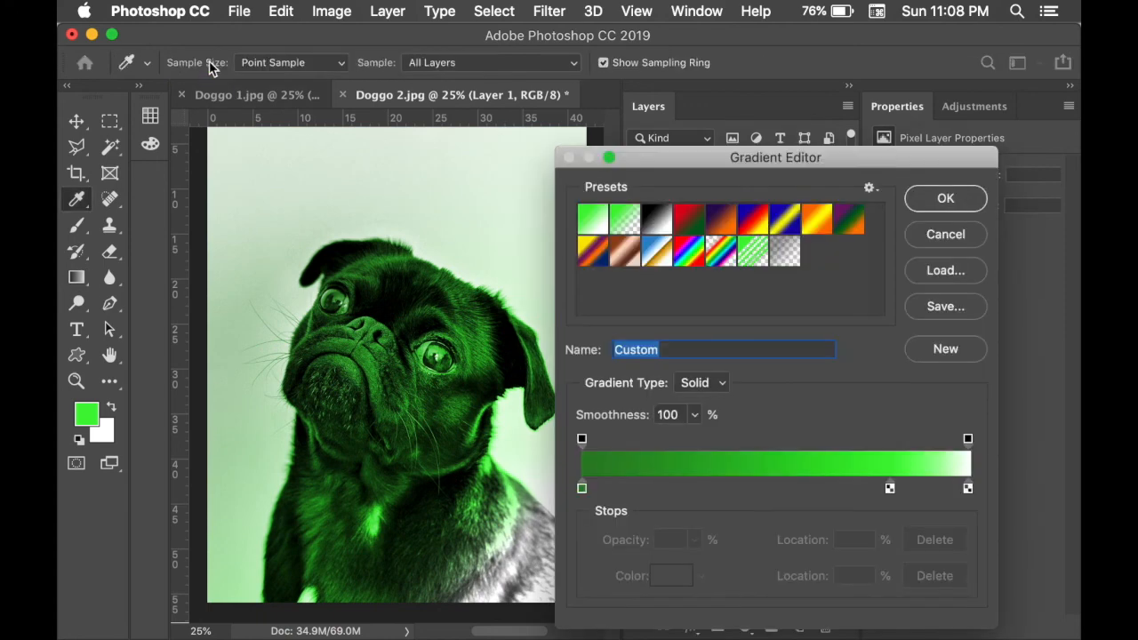
{"action": "left_click", "coordinate": [659, 222]}
{"action": "double_click", "coordinate": [582, 489]}
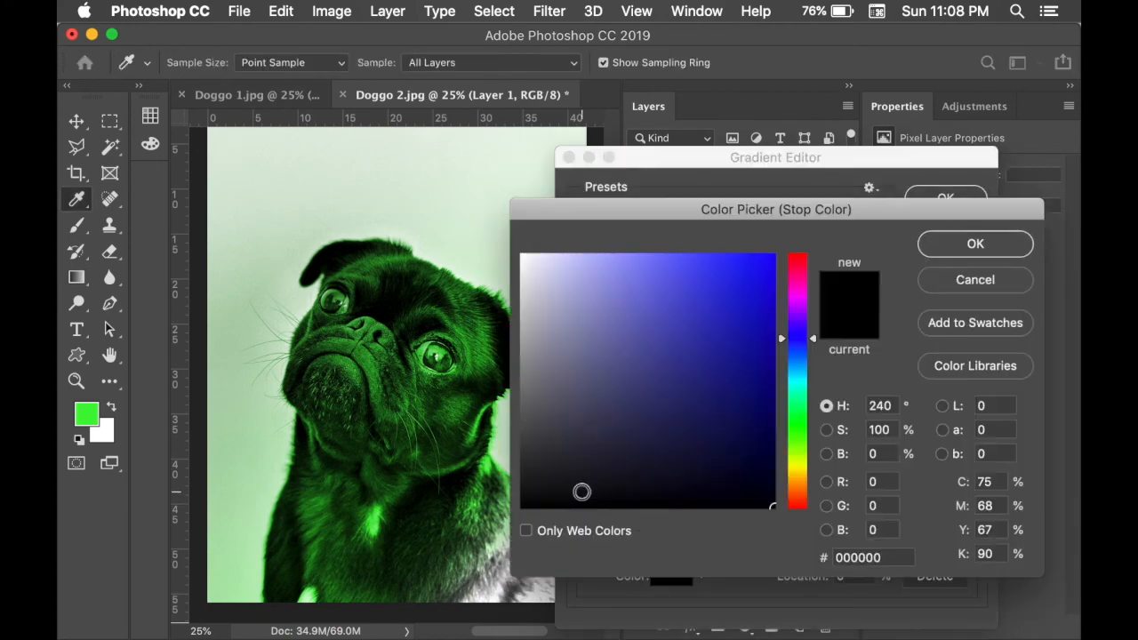
{"action": "left_click", "coordinate": [809, 296]}
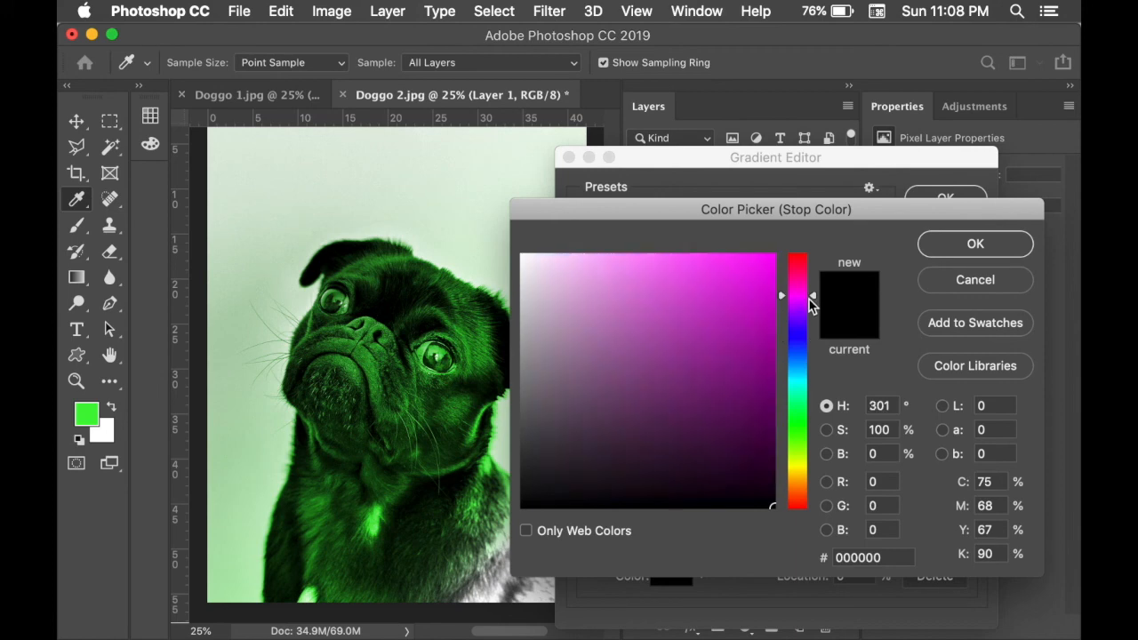
{"action": "left_click", "coordinate": [806, 307]}
{"action": "left_click", "coordinate": [771, 311]}
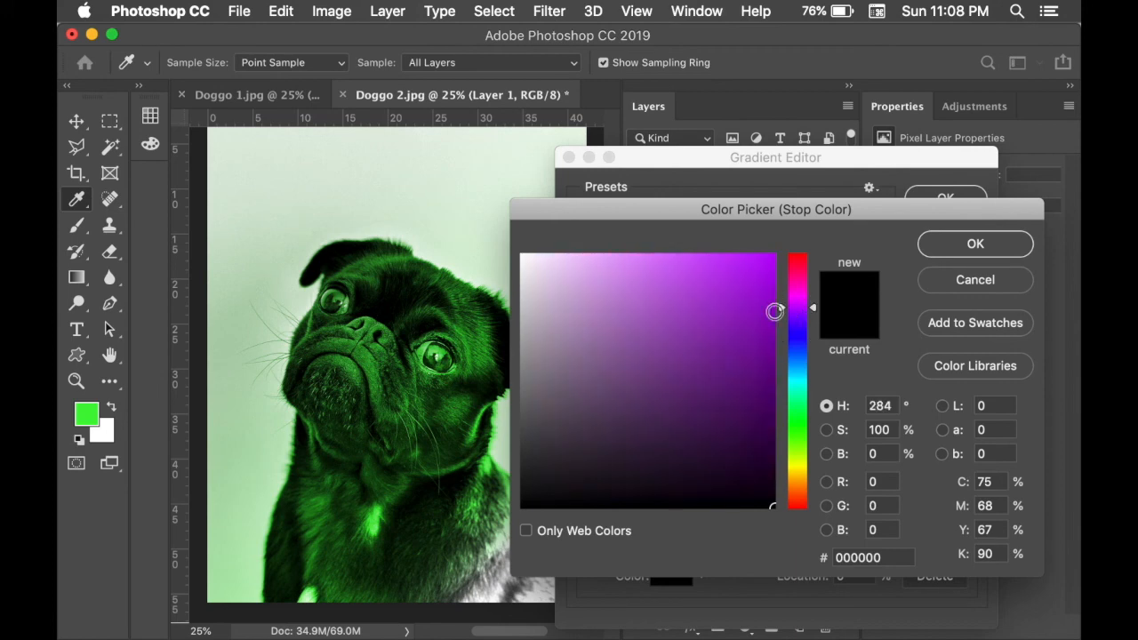
{"action": "left_click", "coordinate": [974, 246]}
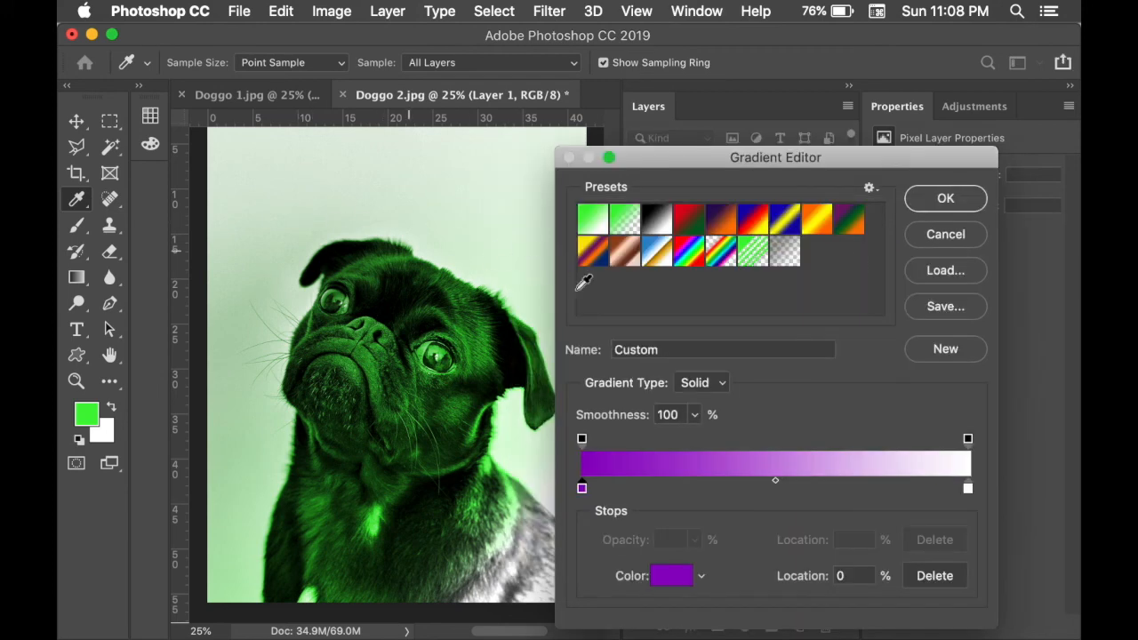
Set the gradient's white end stop to violet 7320d9 and accept the edited gradient
{"action": "left_click", "coordinate": [969, 489]}
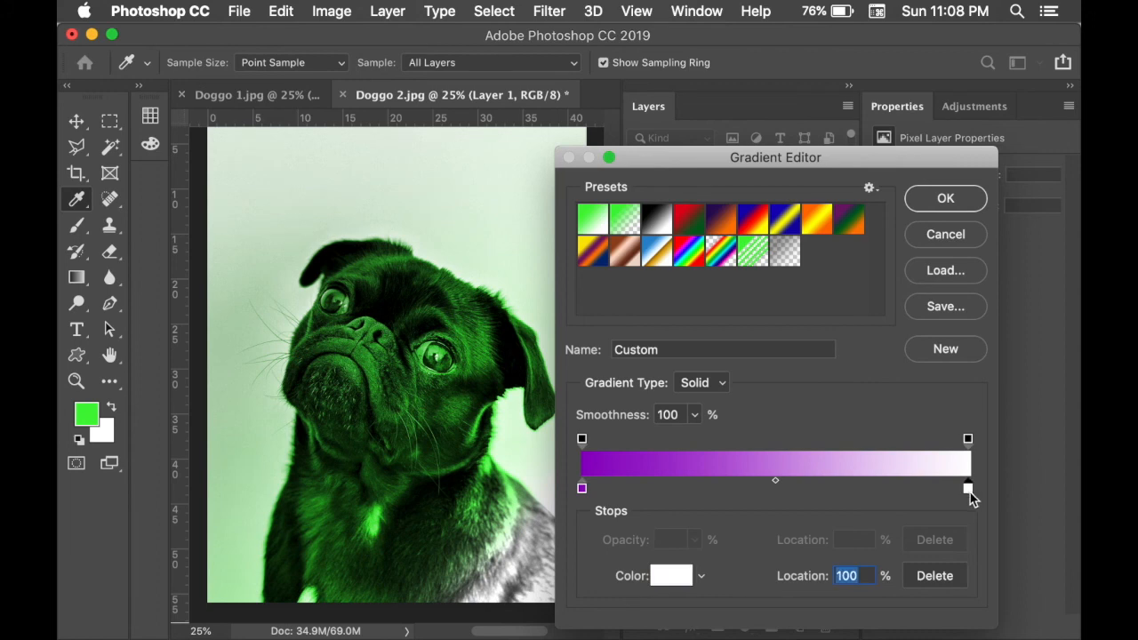
{"action": "double_click", "coordinate": [969, 490]}
{"action": "left_click_drag", "start_coordinate": [810, 313], "coordinate": [802, 318]}
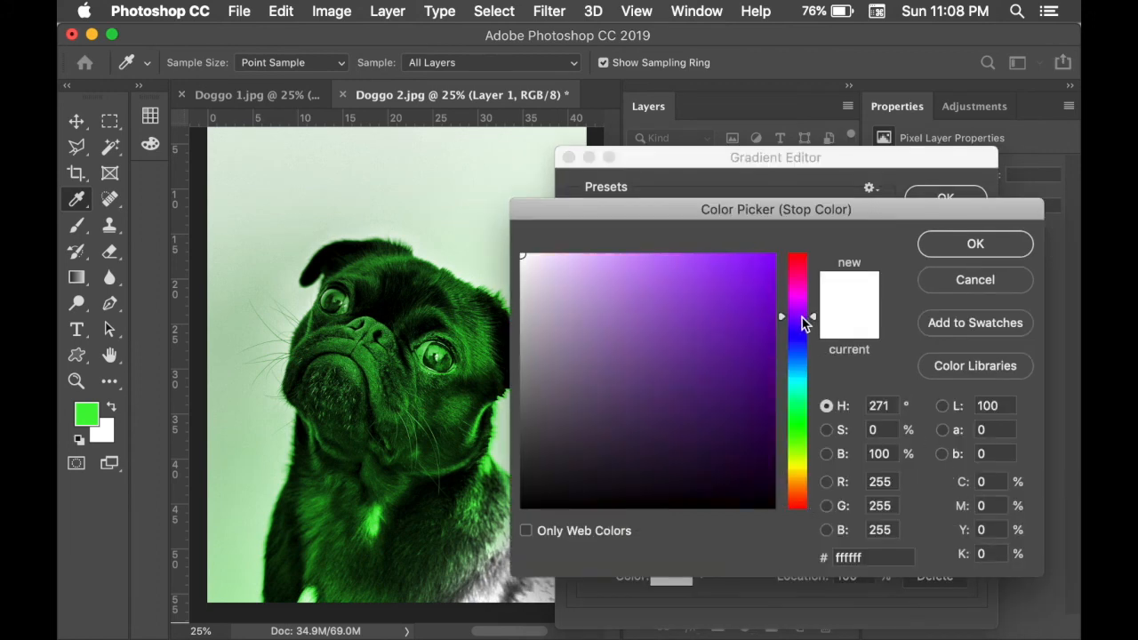
{"action": "left_click", "coordinate": [738, 290]}
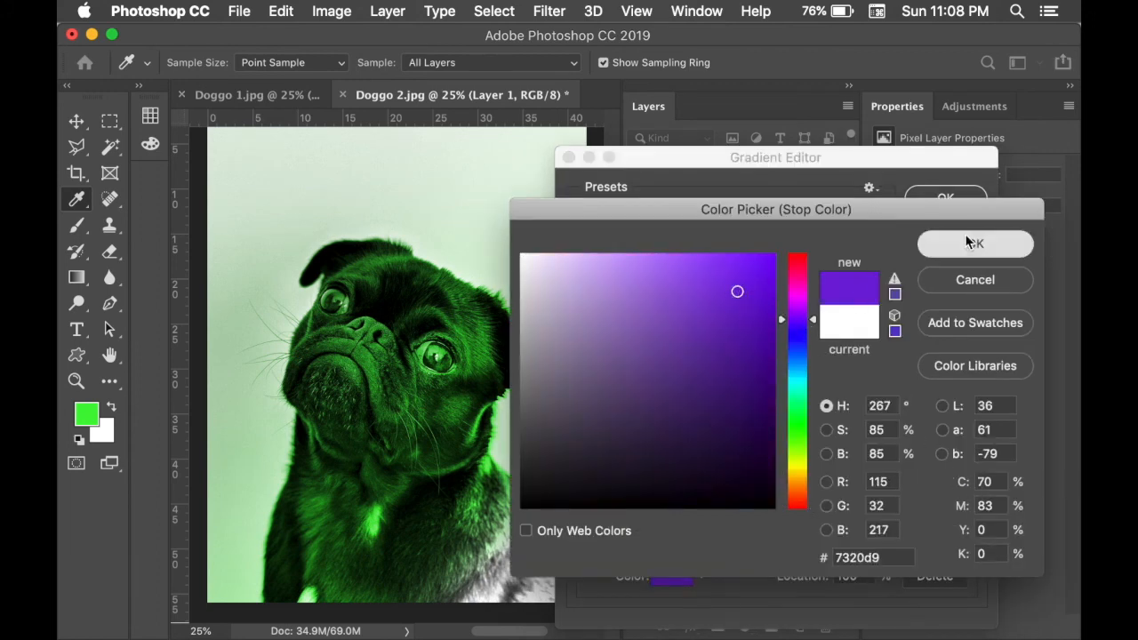
{"action": "left_click", "coordinate": [974, 246]}
{"action": "left_click", "coordinate": [945, 198]}
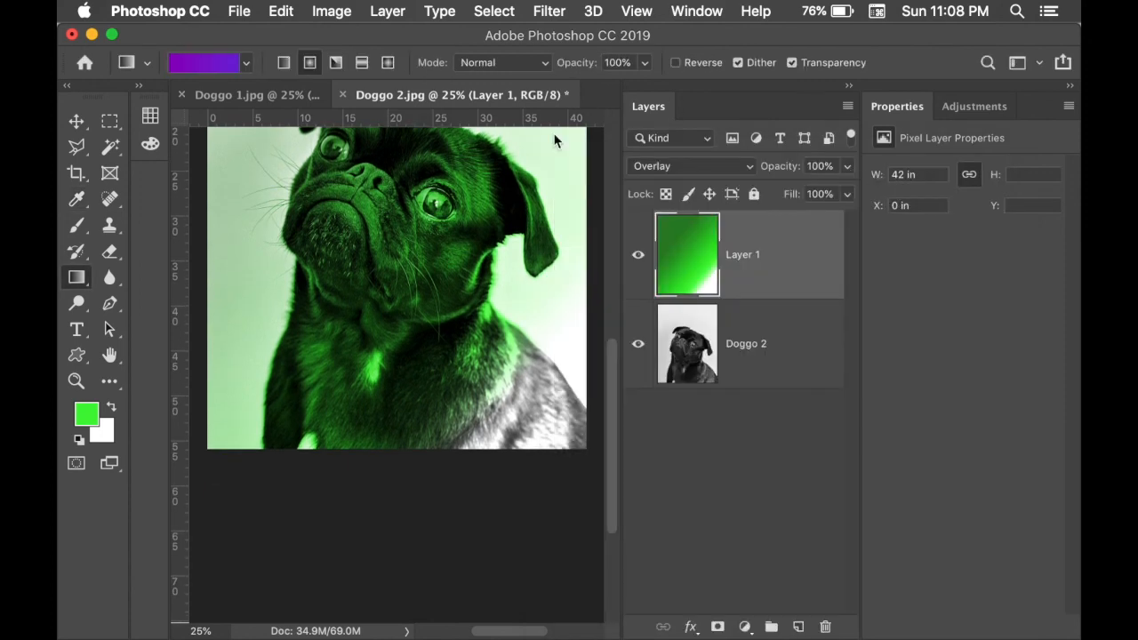
Draw the purple-to-violet radial gradient over Layer 1 several times, trying different centres and lengths around the pug's face
{"action": "scroll", "coordinate": [495, 167], "scroll_direction": "down", "scroll_amount": 5}
{"action": "scroll", "coordinate": [495, 167], "scroll_direction": "up", "scroll_amount": 5}
{"action": "left_click_drag", "start_coordinate": [298, 284], "coordinate": [578, 498]}
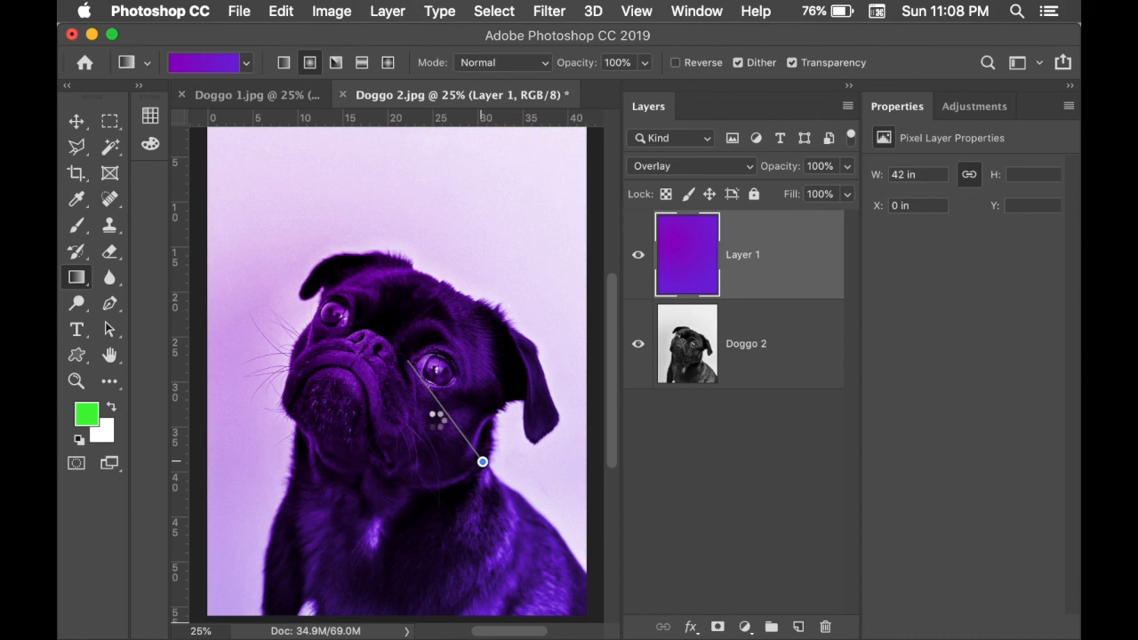
{"action": "left_click_drag", "start_coordinate": [418, 365], "coordinate": [360, 441]}
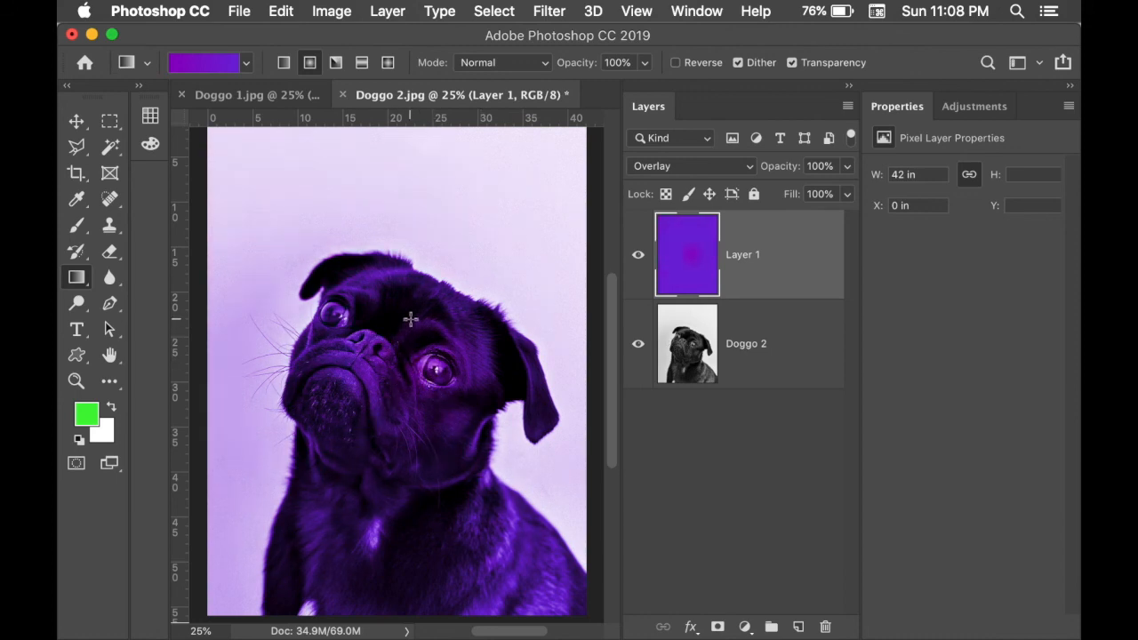
{"action": "left_click_drag", "start_coordinate": [409, 320], "coordinate": [363, 409]}
Refill Layer 1 with a diagonal linear purple-to-violet gradient and set the layer's blend mode to Darker Color
{"action": "left_click", "coordinate": [283, 63]}
{"action": "left_click_drag", "start_coordinate": [270, 224], "coordinate": [447, 483]}
{"action": "left_click", "coordinate": [676, 166]}
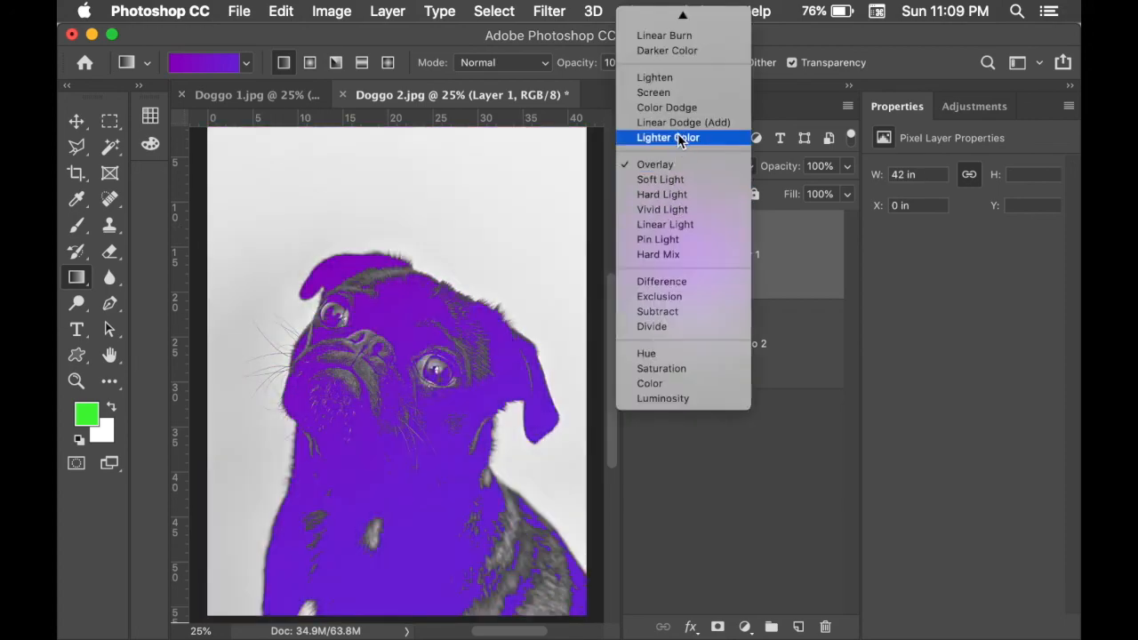
{"action": "left_click", "coordinate": [701, 54]}
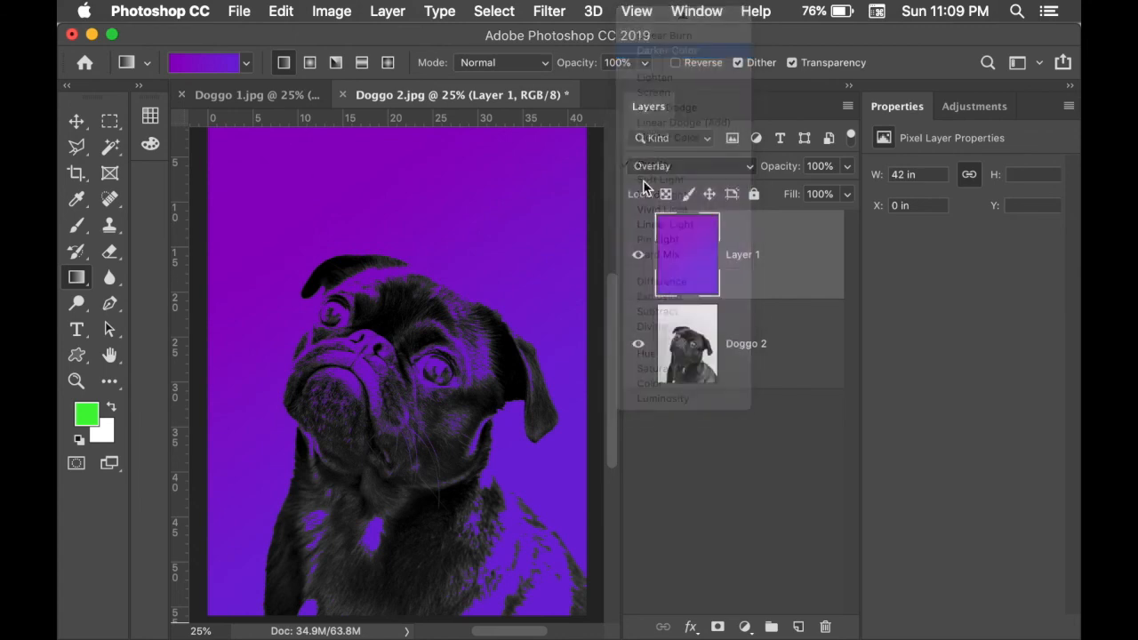
{"action": "scroll", "coordinate": [475, 304], "scroll_direction": "up", "scroll_amount": 3}
{"action": "scroll", "coordinate": [475, 304], "scroll_direction": "left", "scroll_amount": 3}
{"action": "scroll", "coordinate": [475, 304], "scroll_direction": "down", "scroll_amount": 3}
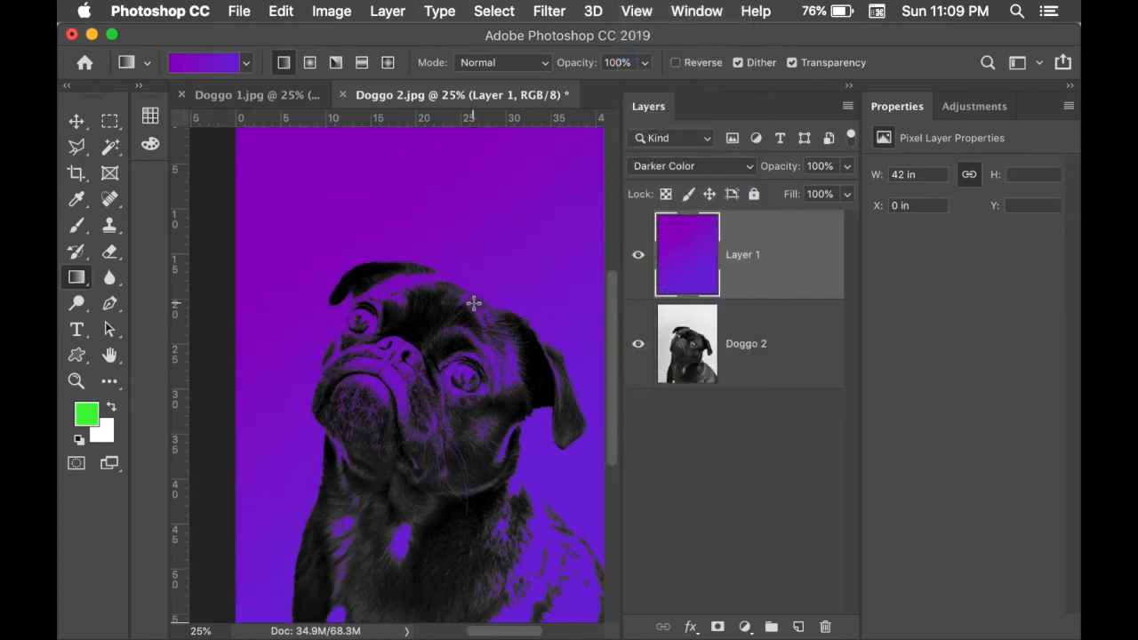
{"action": "scroll", "coordinate": [470, 303], "scroll_direction": "right", "scroll_amount": 5}
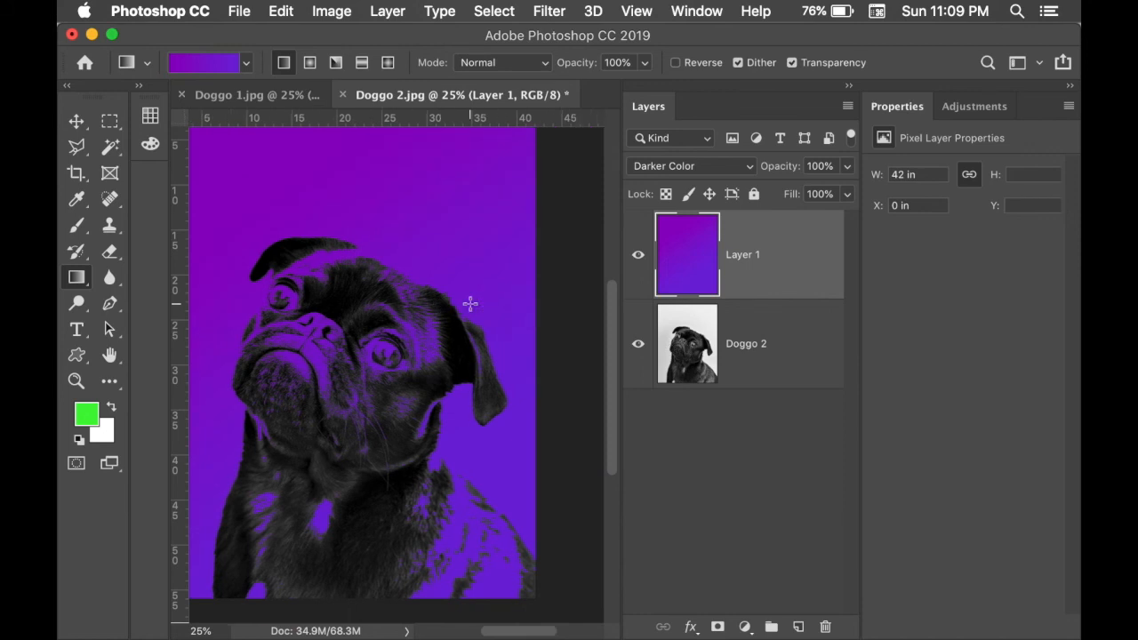
{"action": "scroll", "coordinate": [470, 303], "scroll_direction": "left", "scroll_amount": 3}
{"action": "scroll", "coordinate": [469, 303], "scroll_direction": "up", "scroll_amount": 2}
{"action": "scroll", "coordinate": [469, 303], "scroll_direction": "down", "scroll_amount": 2}
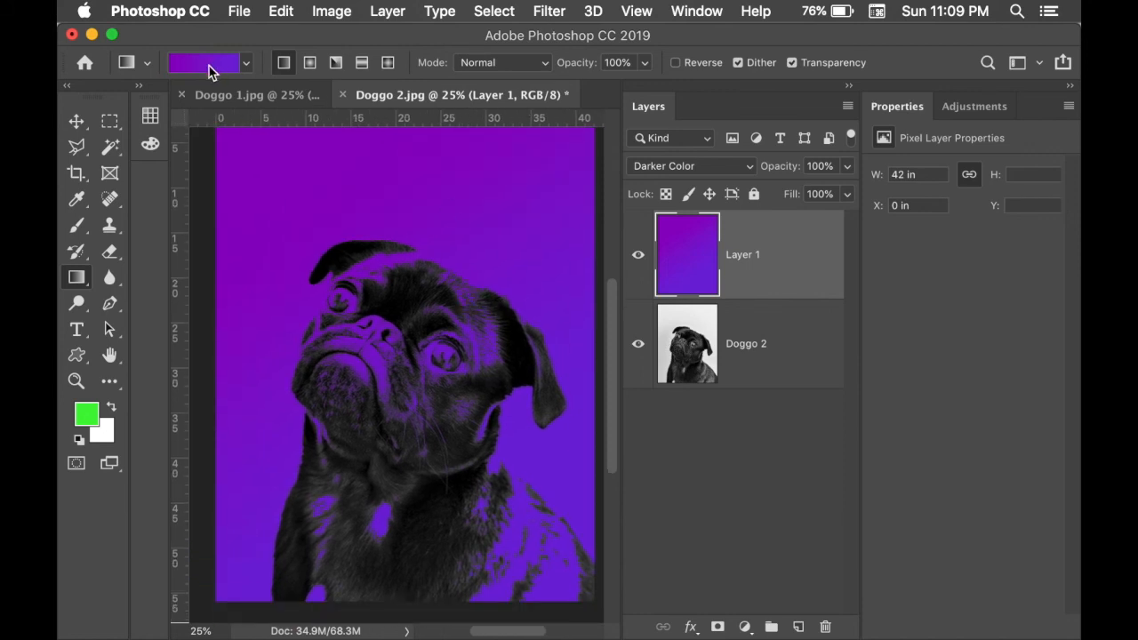
Close Doggo 2.jpg without saving its changes
{"action": "left_click", "coordinate": [343, 94]}
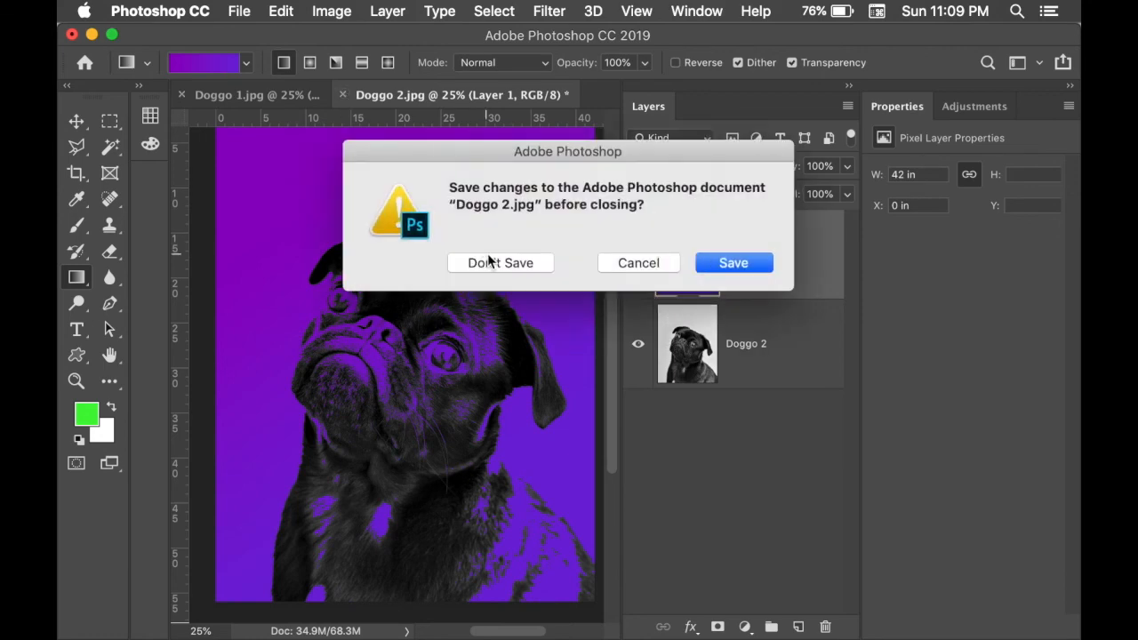
{"action": "left_click", "coordinate": [487, 260]}
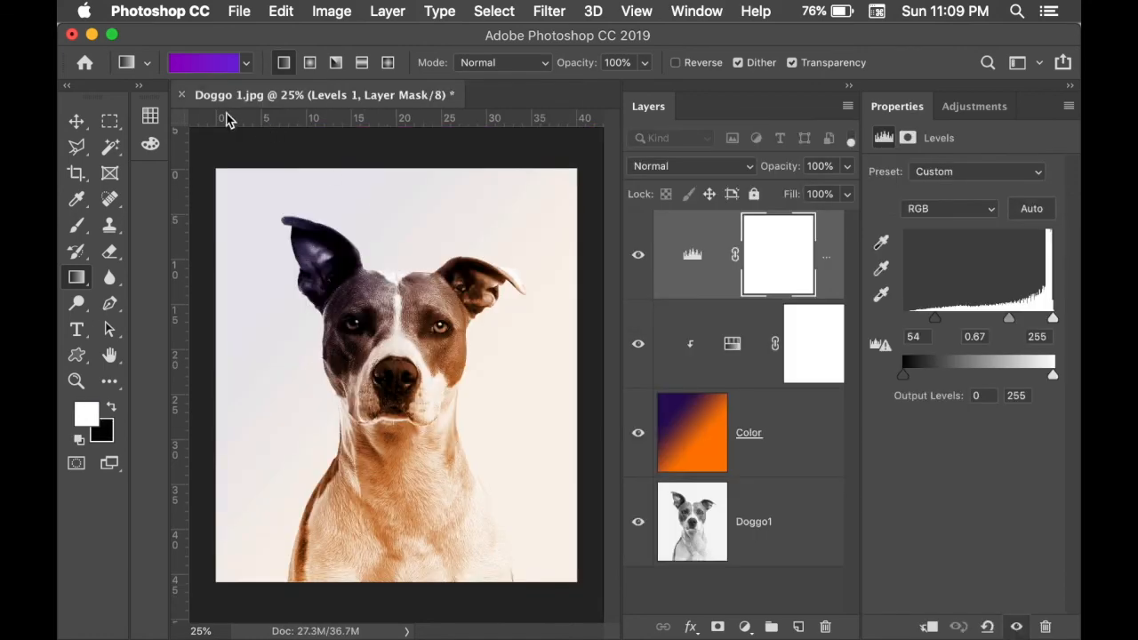
{"action": "left_click", "coordinate": [92, 33]}
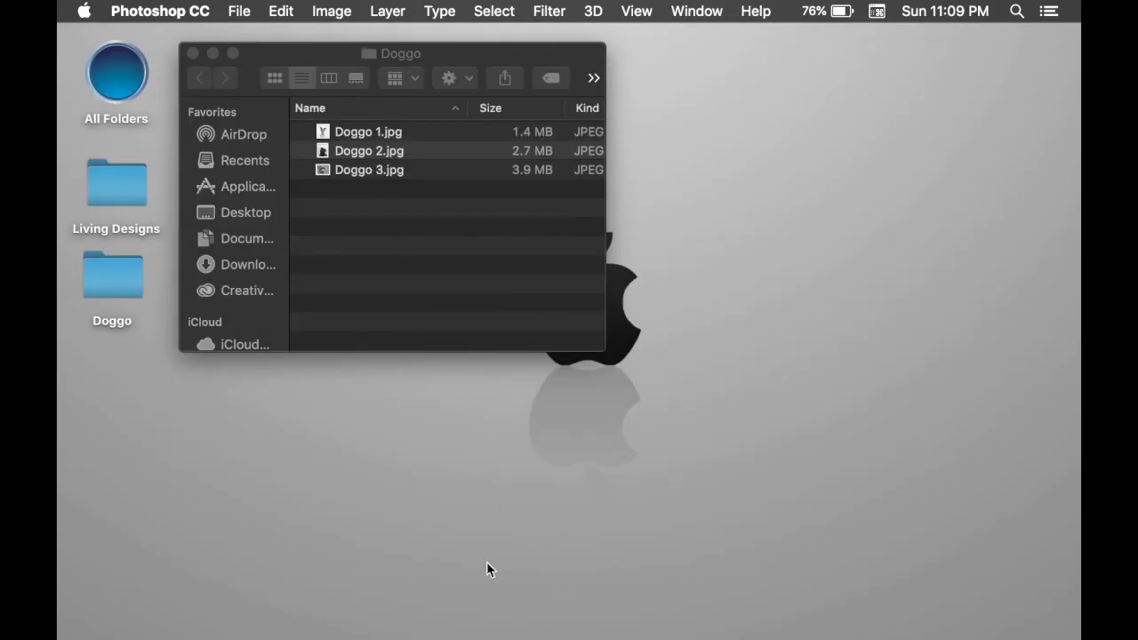
{"action": "mouse_move", "coordinate": [485, 632]}
{"action": "left_click", "coordinate": [454, 613]}
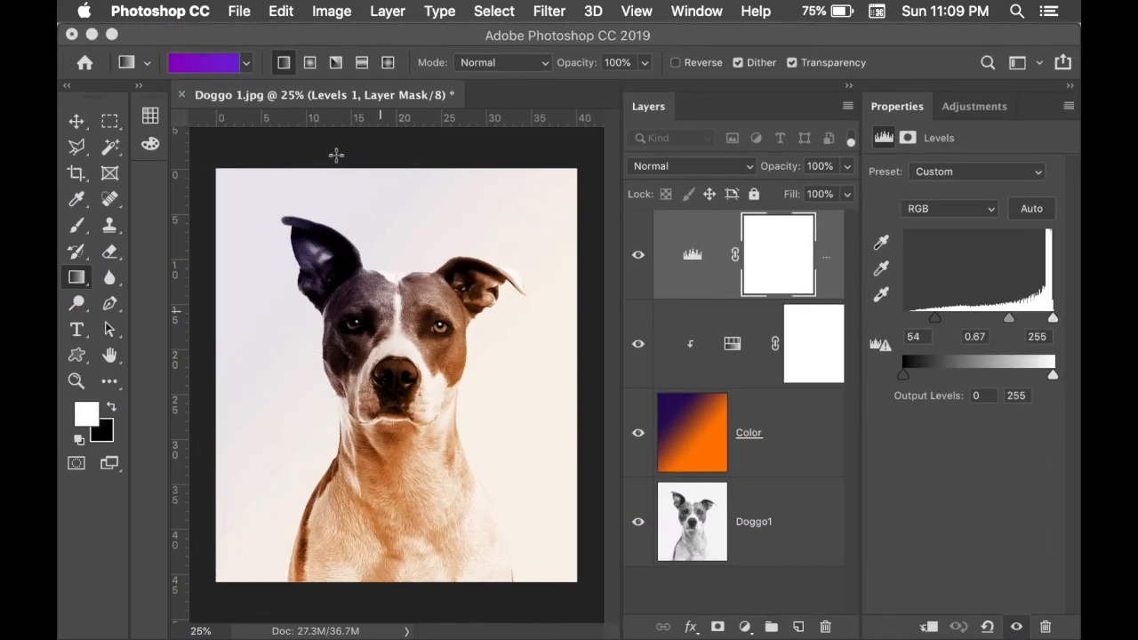
Open Doggo 3.jpg from the Doggo folder and unlock its Background layer
{"action": "left_click", "coordinate": [241, 12]}
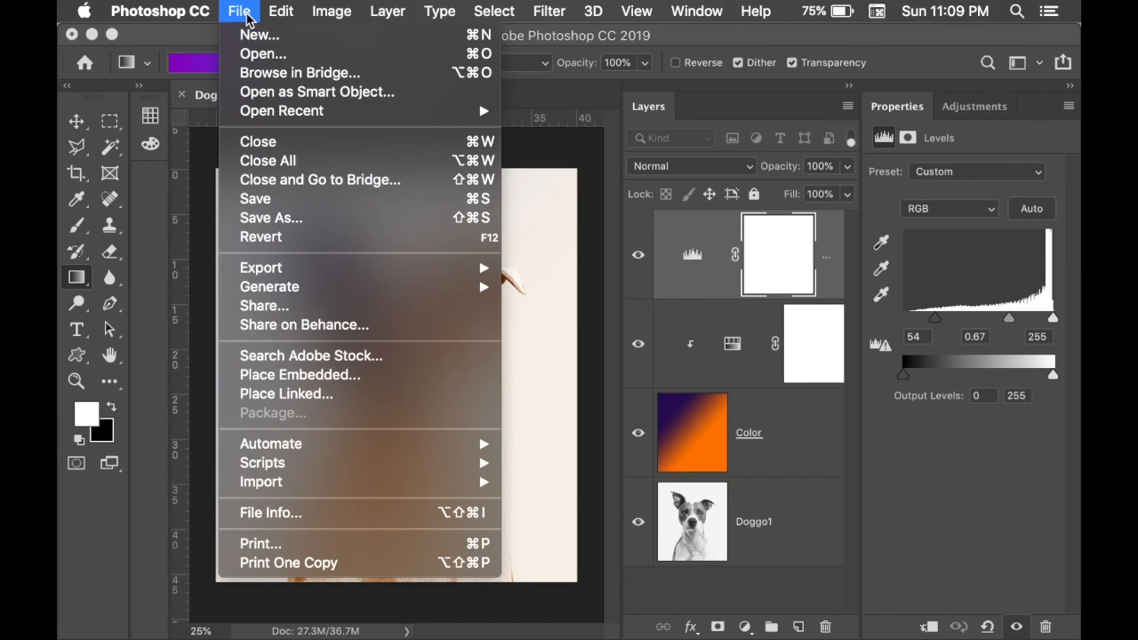
{"action": "left_click", "coordinate": [247, 14]}
{"action": "left_click", "coordinate": [247, 13]}
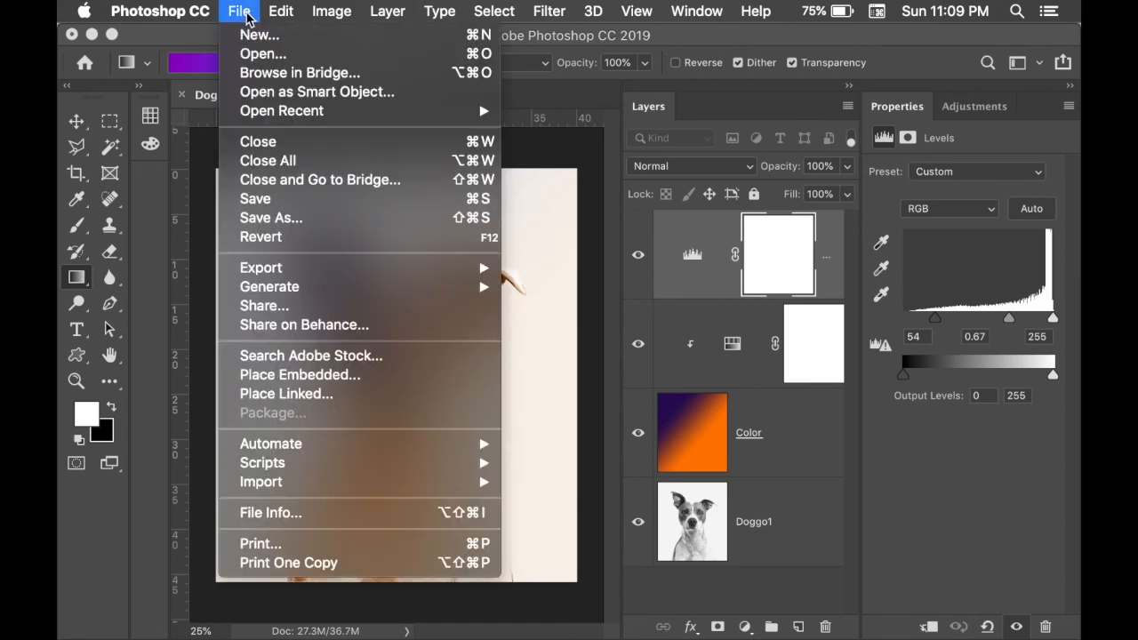
{"action": "left_click", "coordinate": [263, 55]}
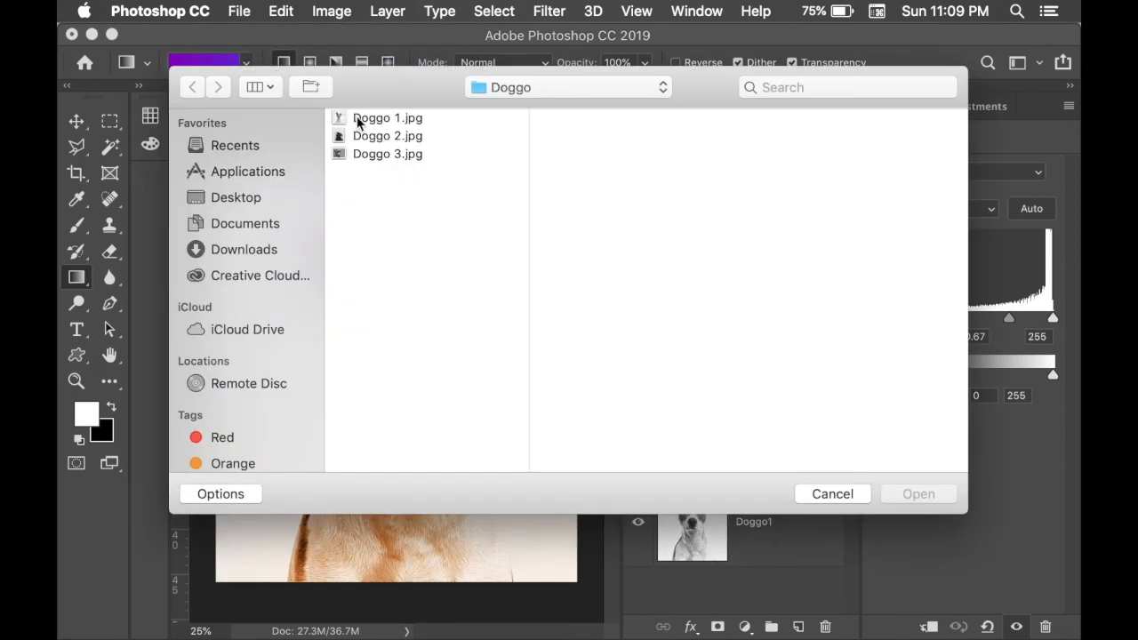
{"action": "left_click", "coordinate": [368, 155]}
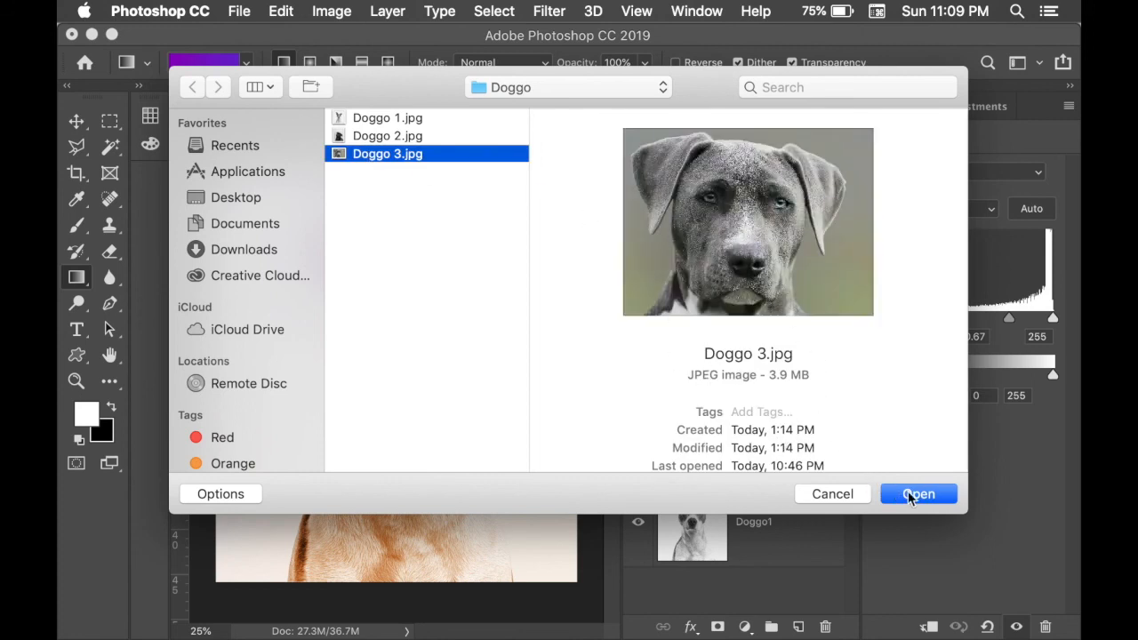
{"action": "left_click", "coordinate": [917, 495]}
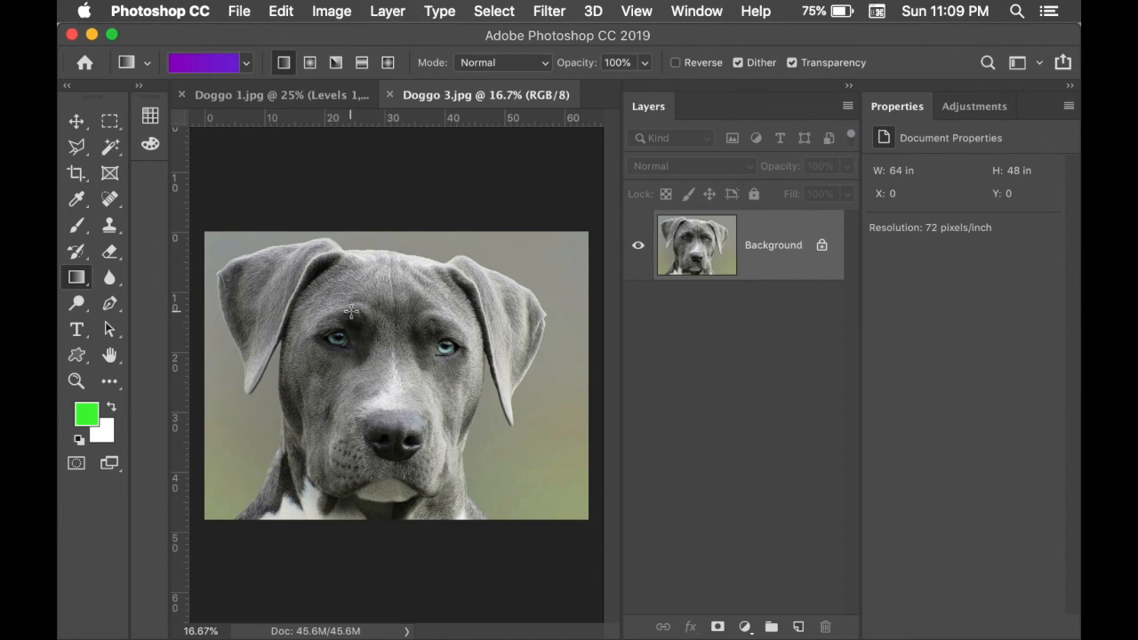
{"action": "left_click", "coordinate": [822, 246]}
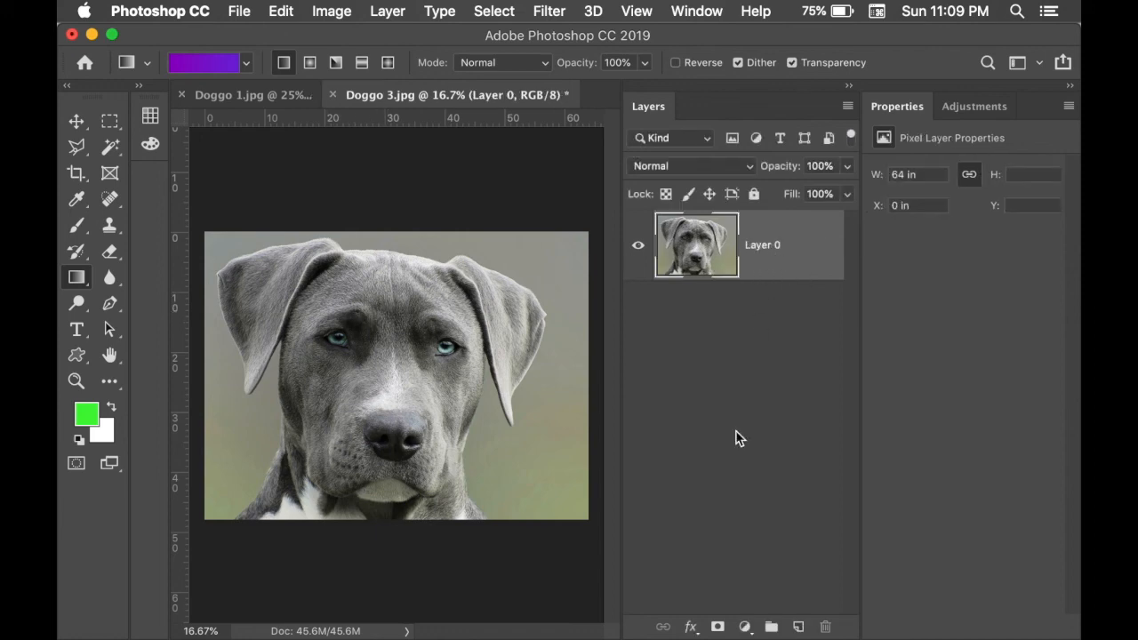
Add a Black & White adjustment layer above Layer 0 and toggle its visibility to compare it with the colour photo
{"action": "left_click", "coordinate": [744, 626]}
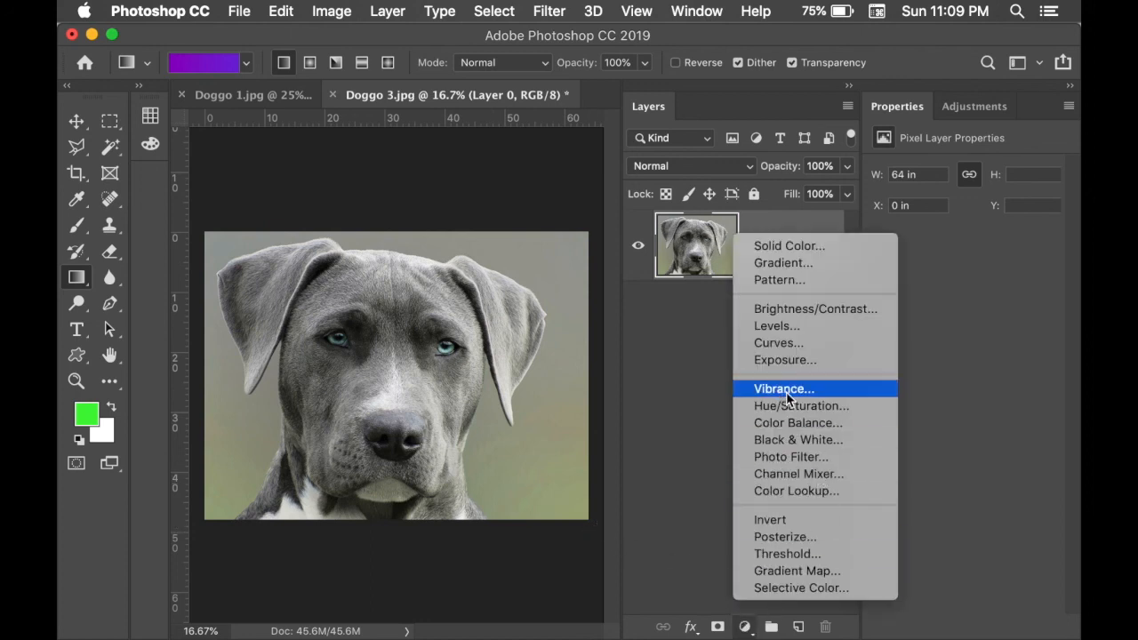
{"action": "left_click", "coordinate": [797, 440]}
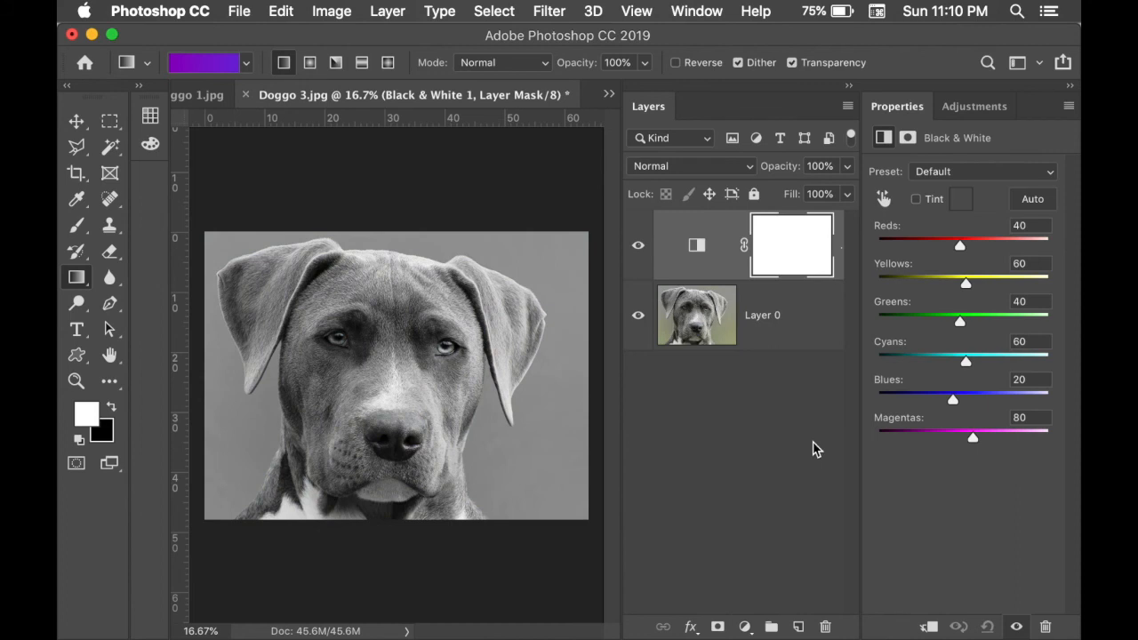
{"action": "left_click", "coordinate": [637, 251]}
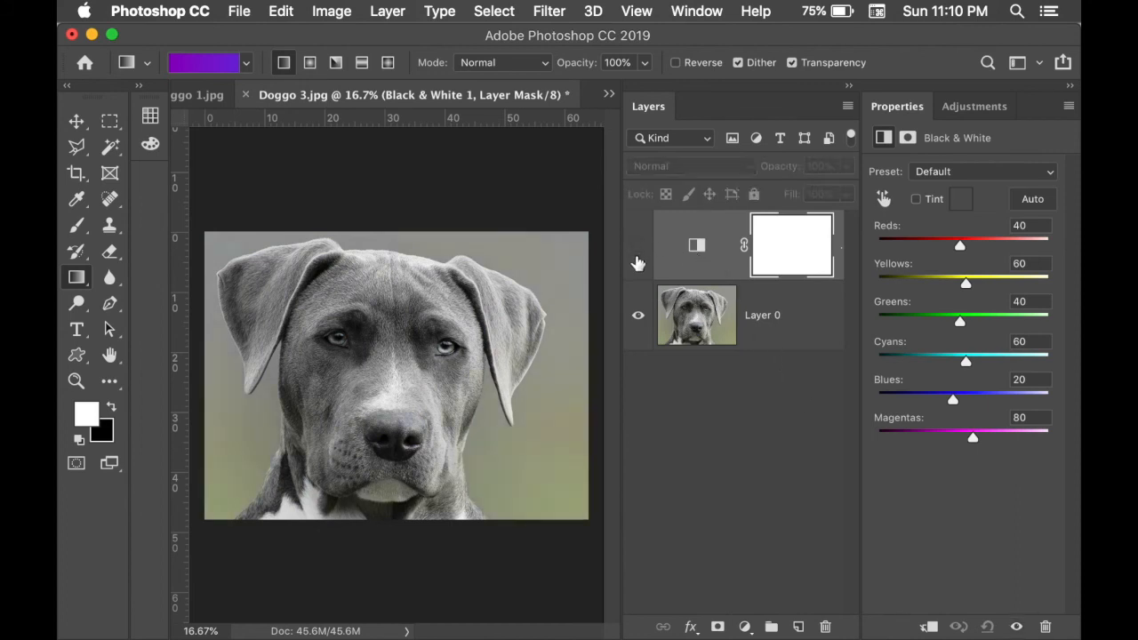
{"action": "left_click", "coordinate": [637, 255]}
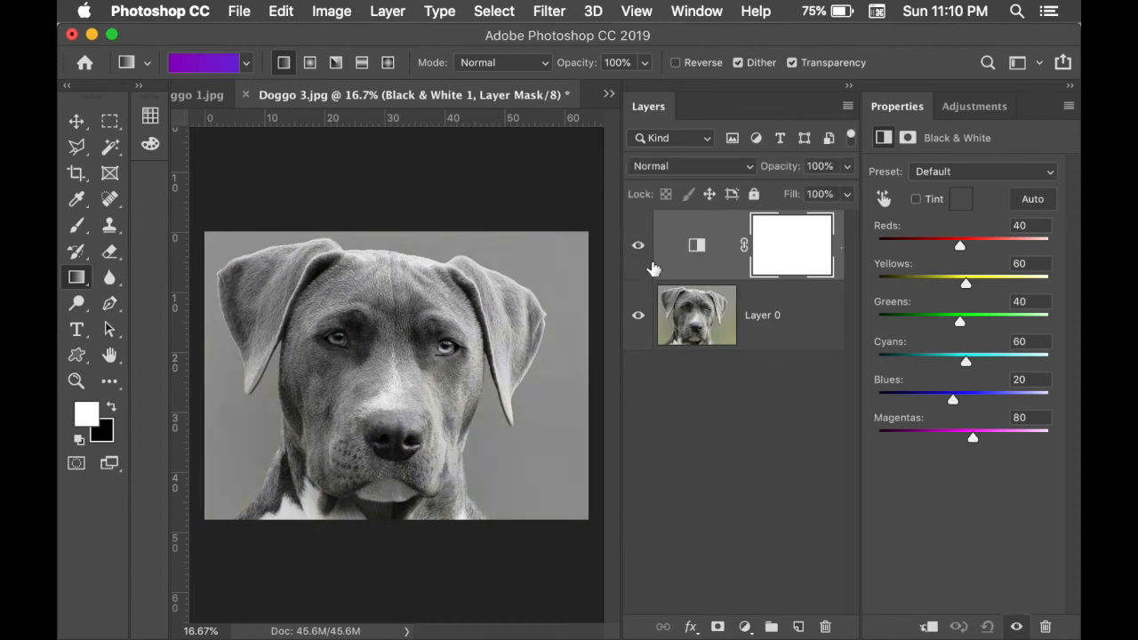
{"action": "left_click", "coordinate": [637, 253]}
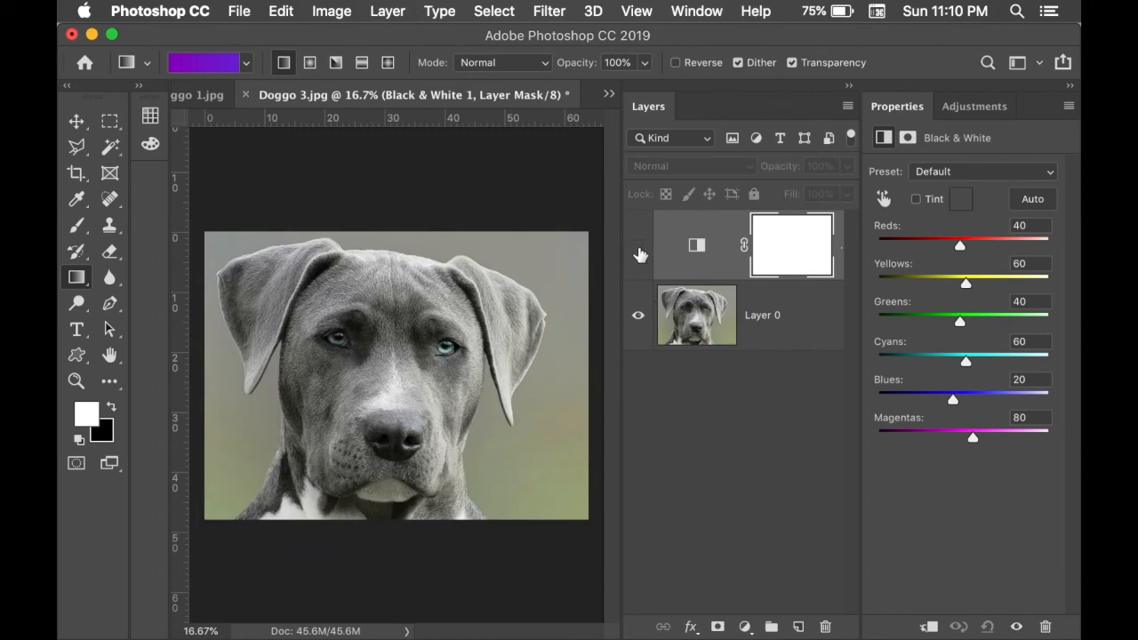
{"action": "left_click", "coordinate": [637, 253]}
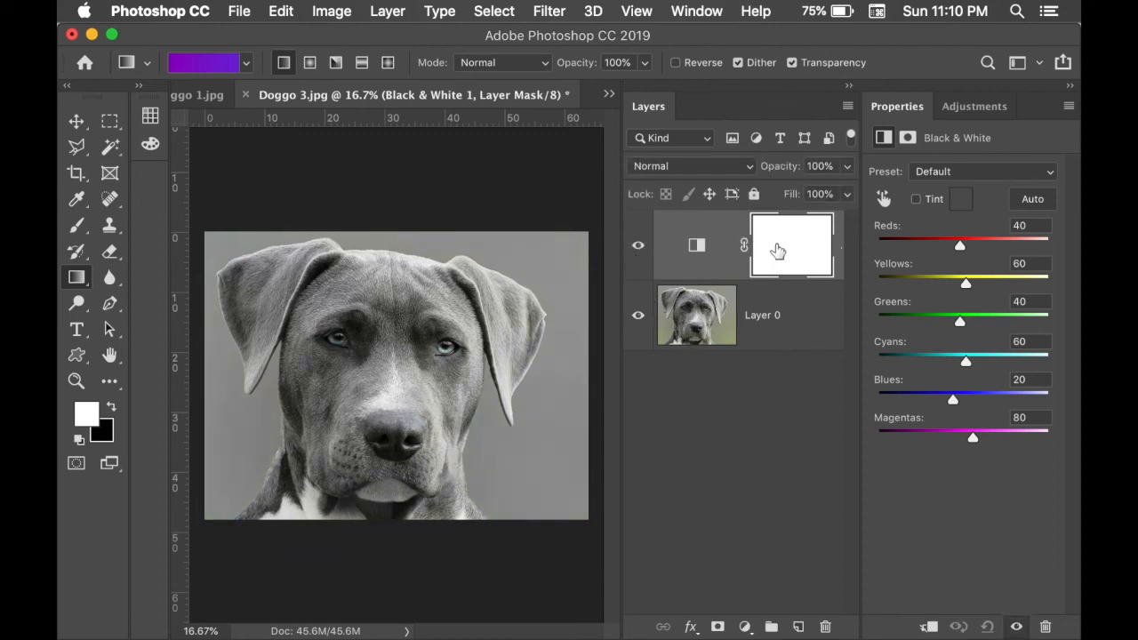
Delete the Black & White adjustment layer together with its layer mask
{"action": "left_click", "coordinate": [825, 627]}
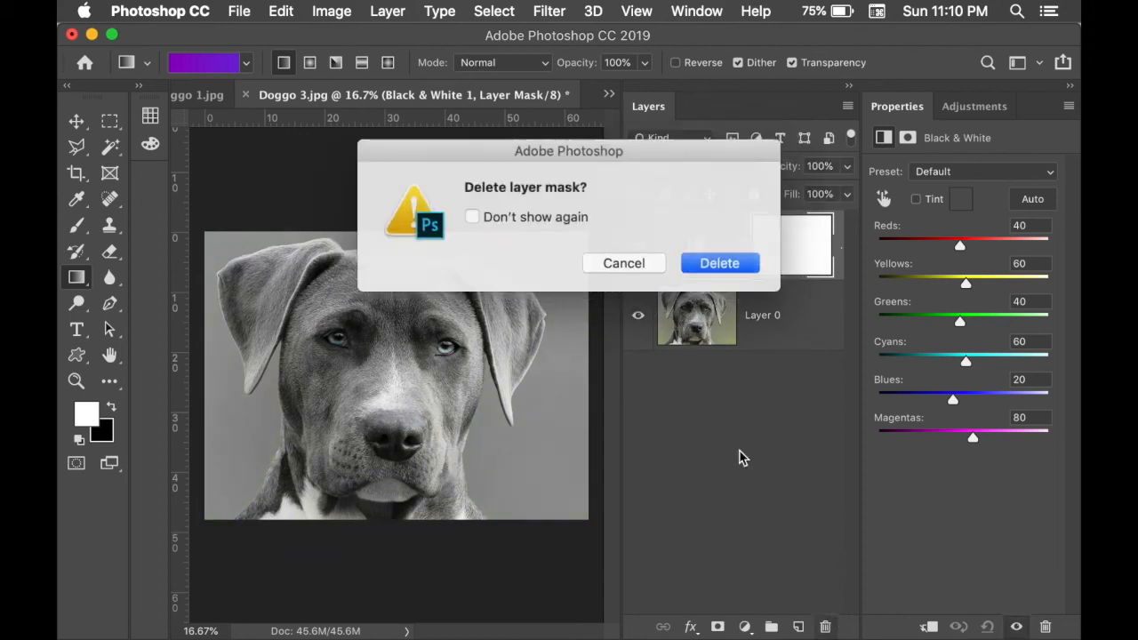
{"action": "left_click", "coordinate": [702, 260]}
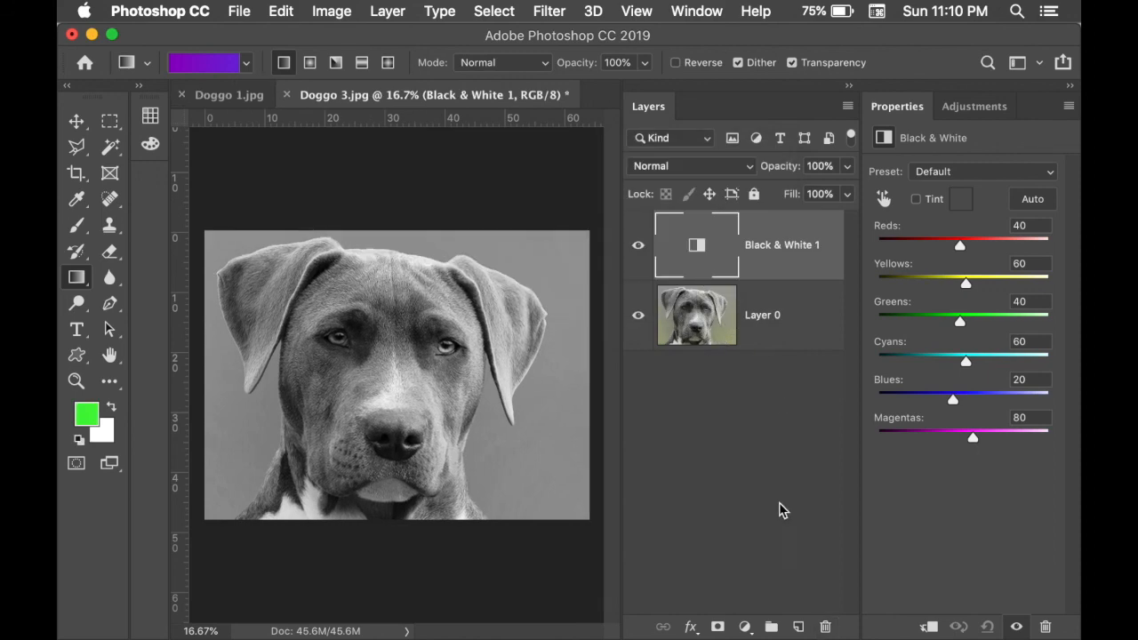
{"action": "left_click", "coordinate": [826, 620]}
{"action": "left_click", "coordinate": [708, 264]}
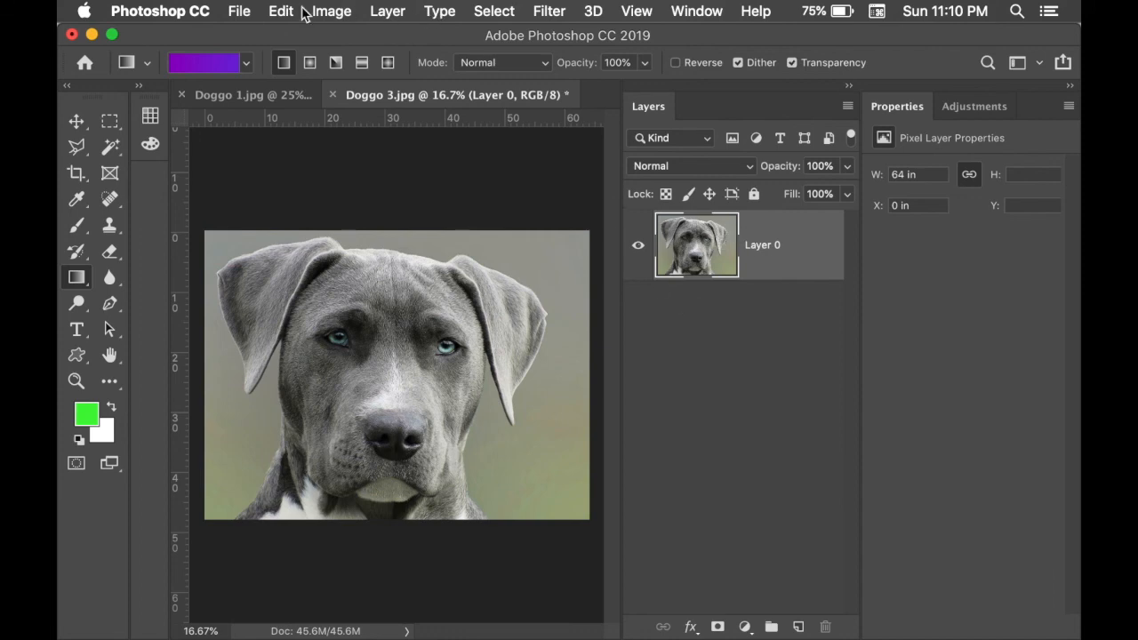
Try converting Doggo 3.jpg to Grayscale mode and undo the conversion
{"action": "left_click", "coordinate": [332, 11]}
{"action": "mouse_move", "coordinate": [445, 37]}
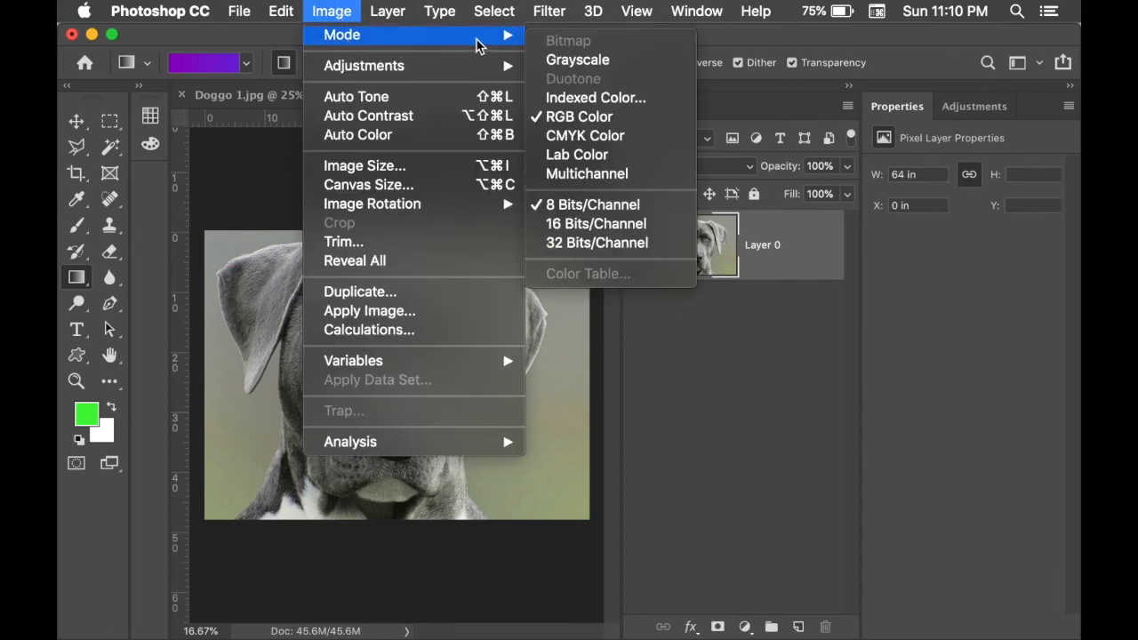
{"action": "left_click", "coordinate": [578, 59]}
{"action": "left_click", "coordinate": [718, 295]}
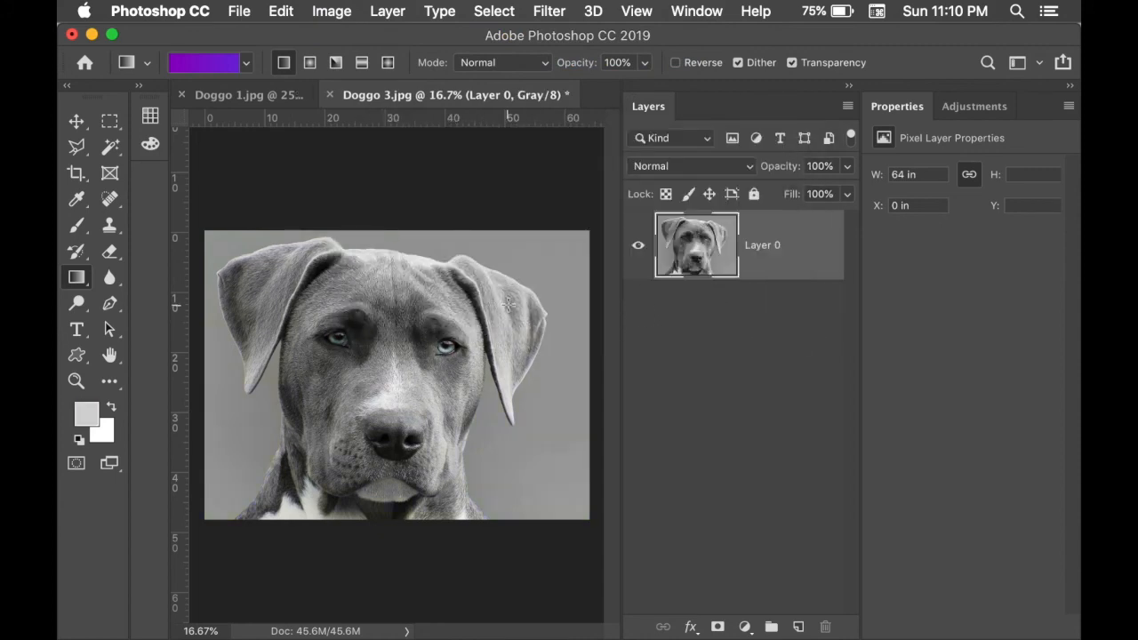
{"action": "left_click", "coordinate": [278, 11]}
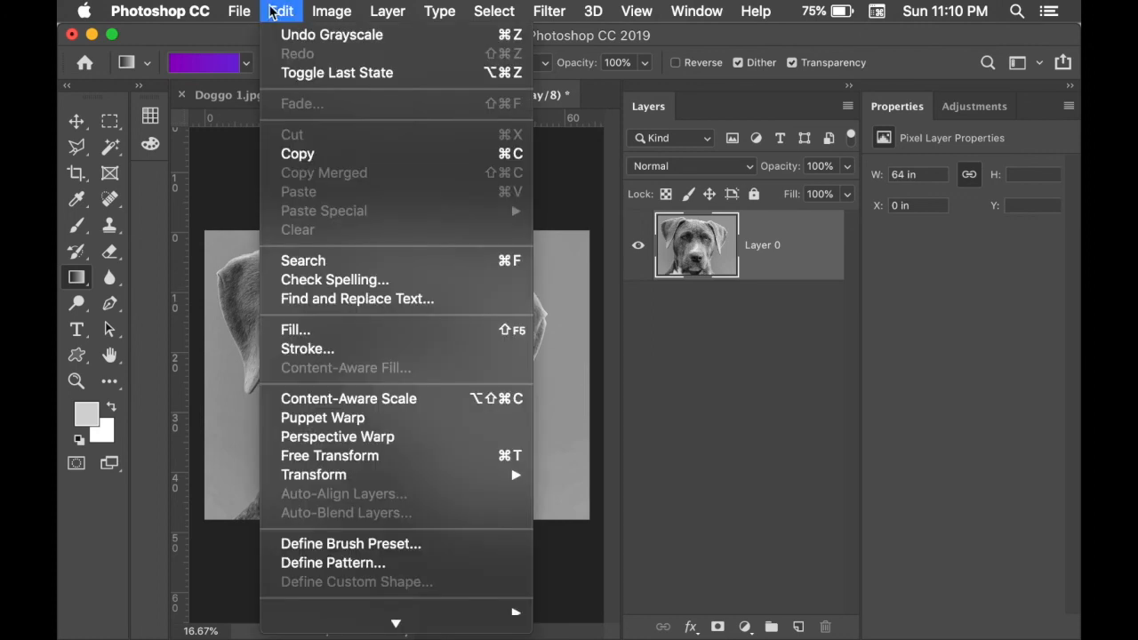
{"action": "left_click", "coordinate": [290, 36]}
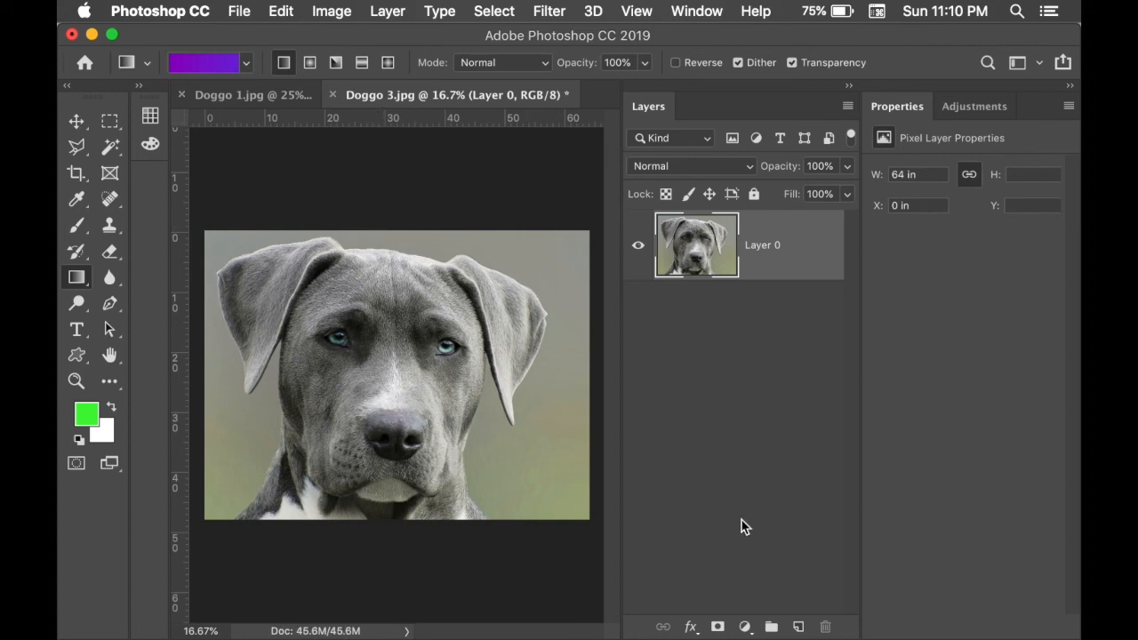
Add a Black & White adjustment layer above Layer 0 and a Levels adjustment layer on top of it
{"action": "left_click", "coordinate": [745, 627]}
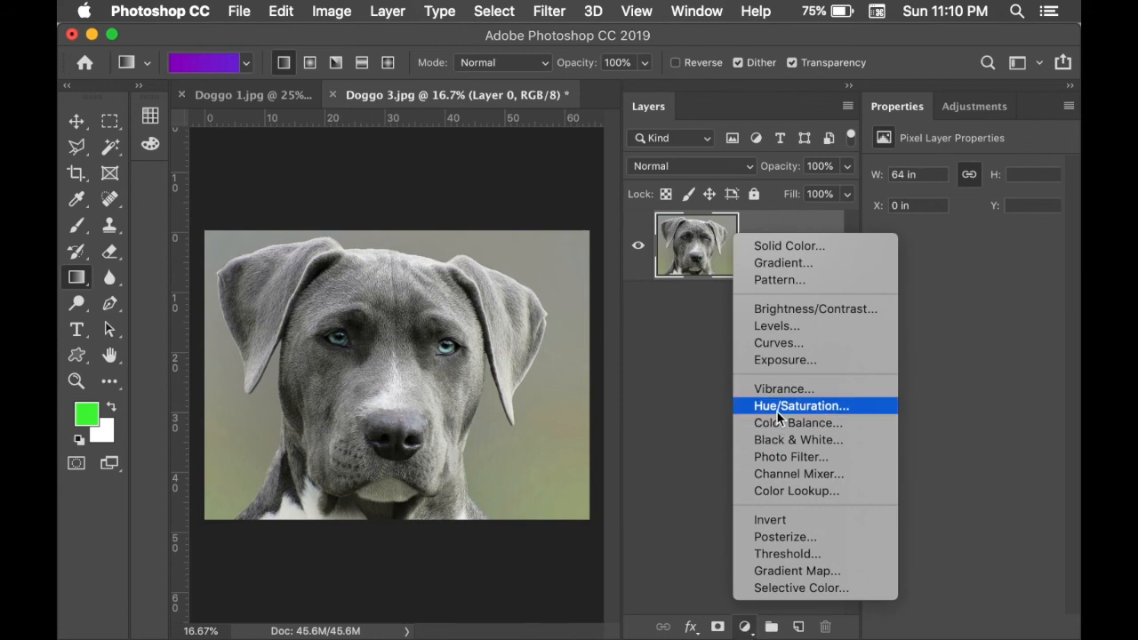
{"action": "left_click", "coordinate": [781, 440]}
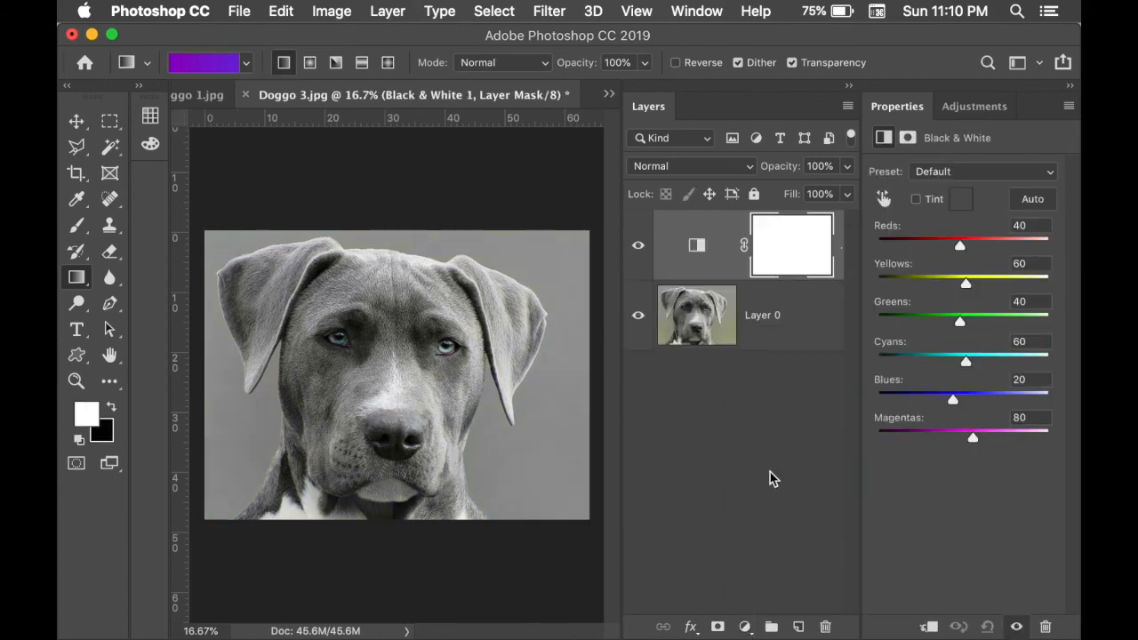
{"action": "left_click", "coordinate": [745, 627]}
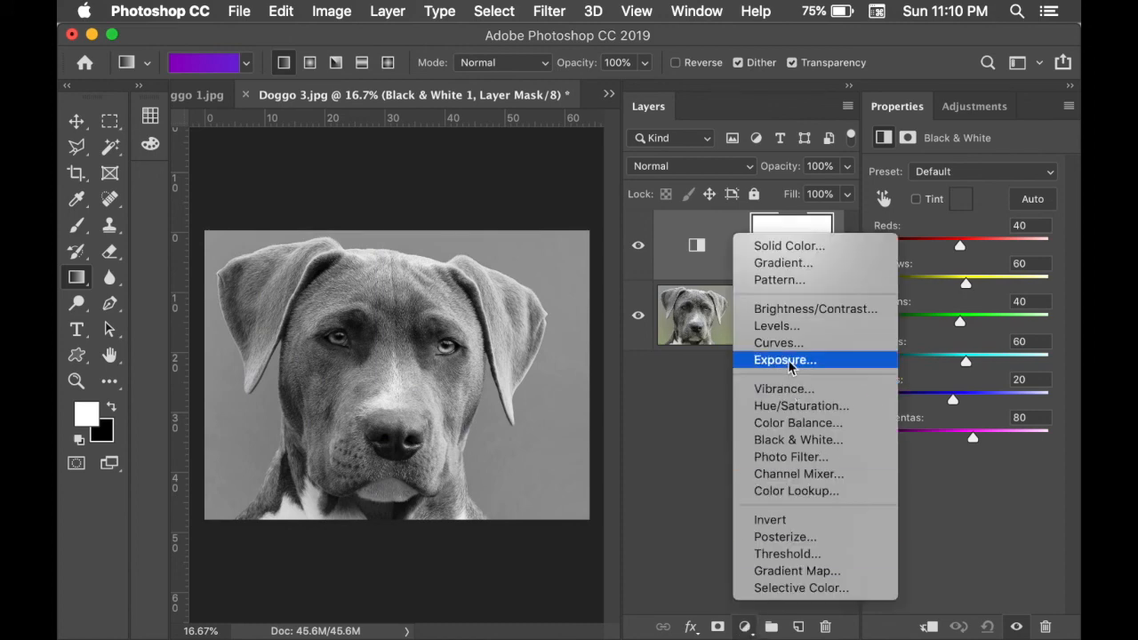
{"action": "left_click", "coordinate": [781, 325]}
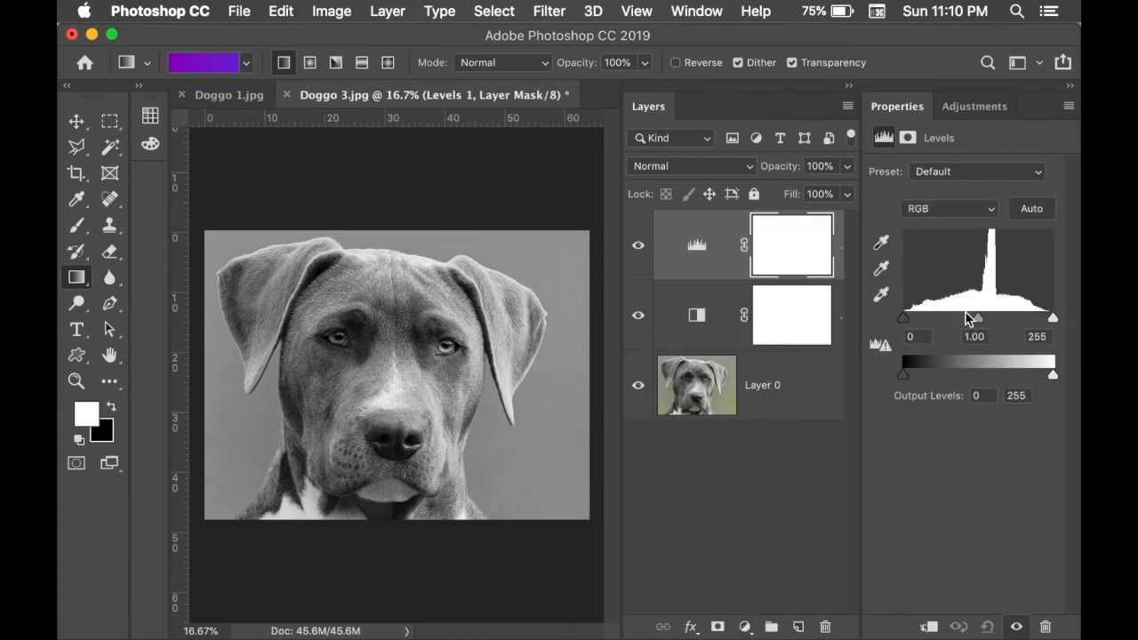
Set the Levels input values to midtones 0.80, shadows 29 and highlights about 170
{"action": "left_click_drag", "start_coordinate": [977, 317], "coordinate": [991, 325]}
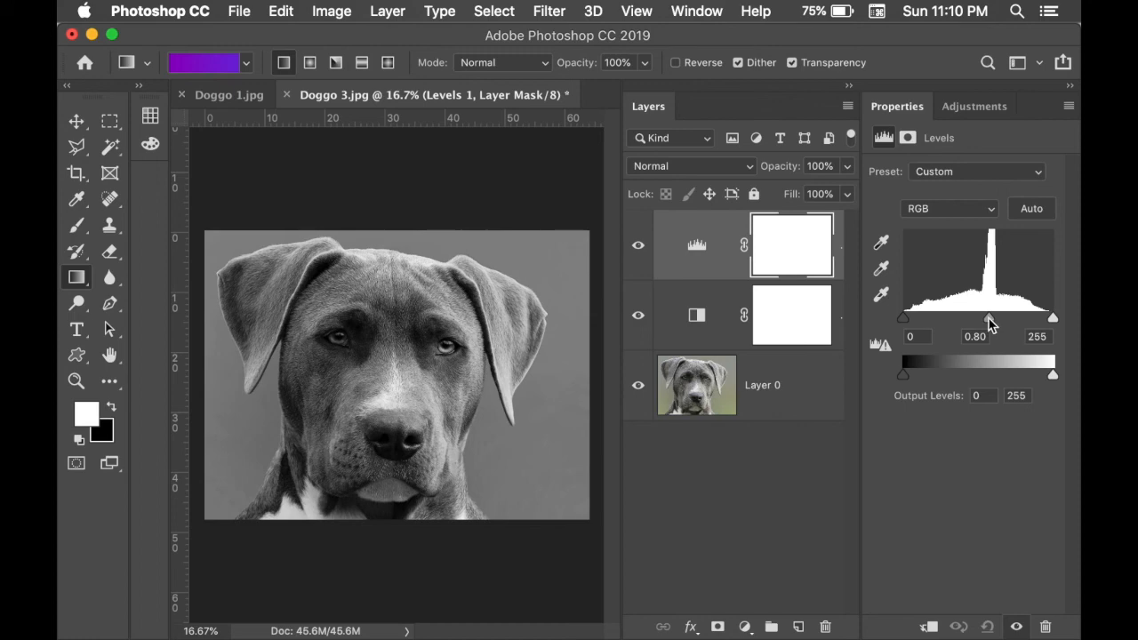
{"action": "left_click_drag", "start_coordinate": [905, 320], "coordinate": [921, 325]}
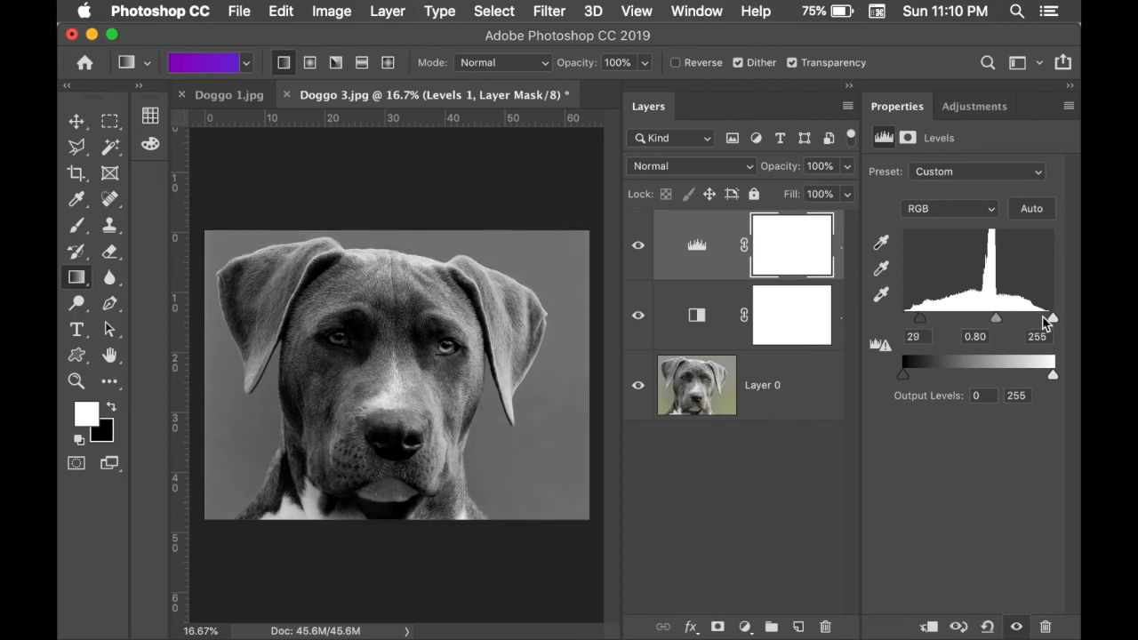
{"action": "left_click_drag", "start_coordinate": [1052, 320], "coordinate": [1011, 323]}
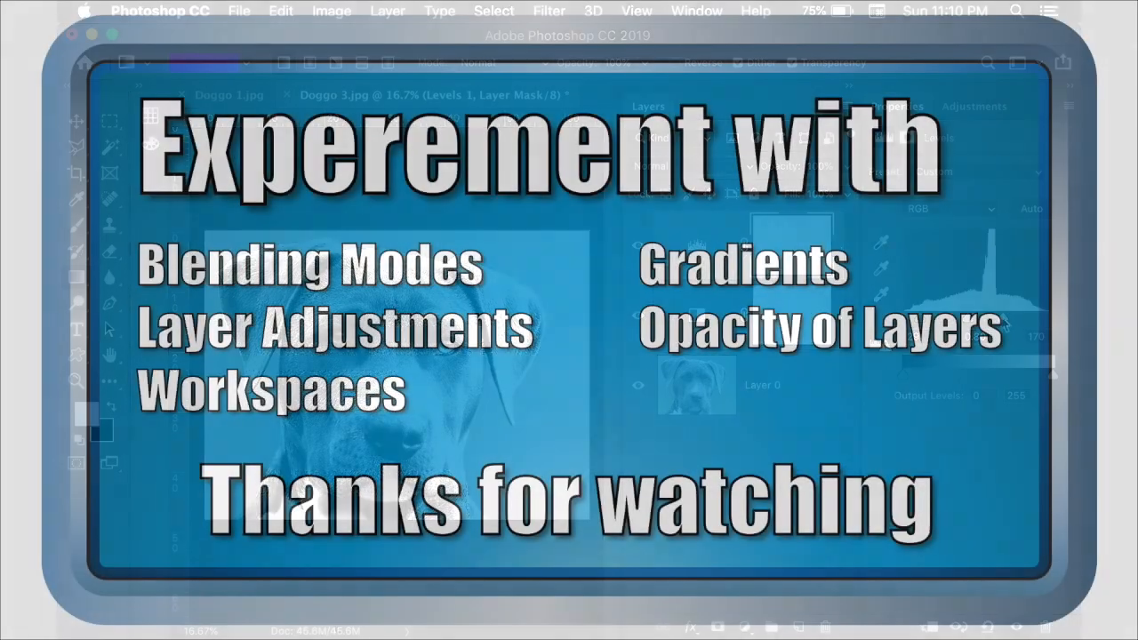